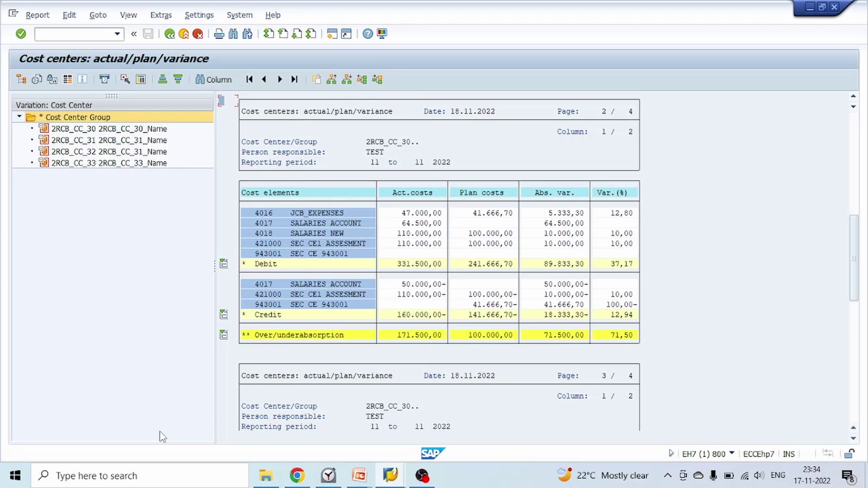
Examine the 943001 actual cost entry in the old report, and switch to the Data Browser for table COEP
click(385, 286)
click(413, 253)
click(390, 475)
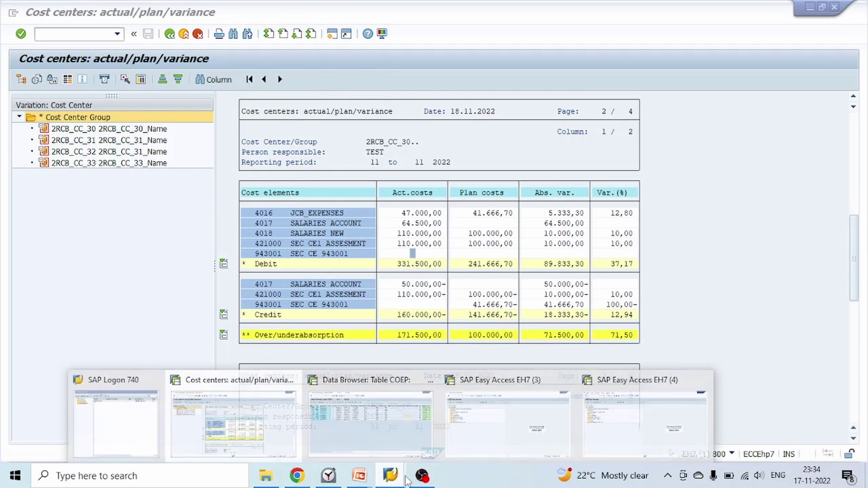
click(410, 425)
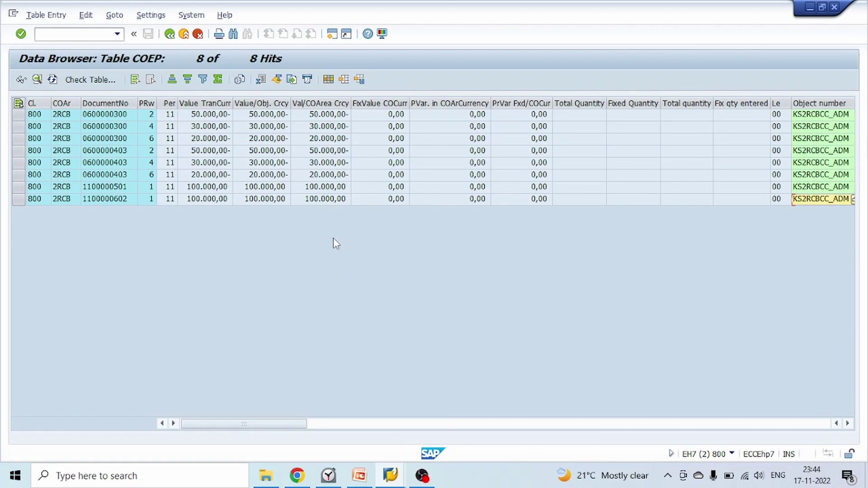
Switch to the Cost Centers: Actual/Plan/Variance selection window and open the multiple selection for cost center values
click(390, 475)
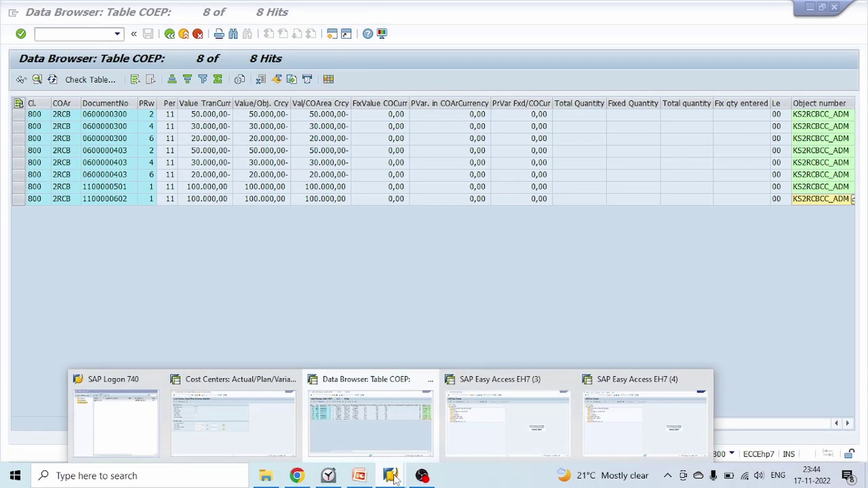
click(250, 433)
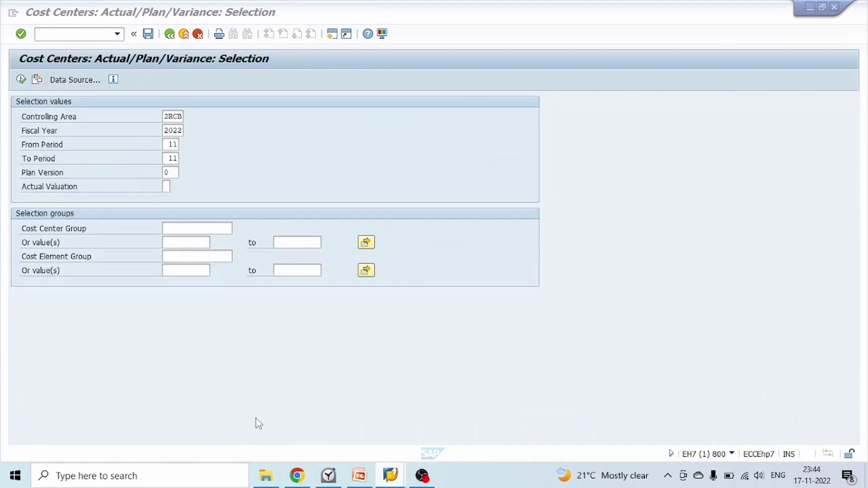
click(185, 244)
click(365, 242)
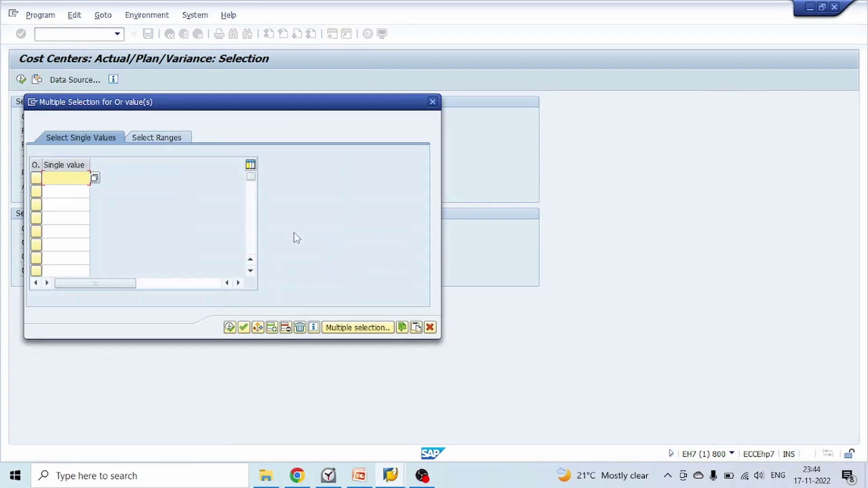
Enter cost centers CC_ADM and CC_PRD as the first two single values of the multiple selection
key(BackSpace)
key(Down)
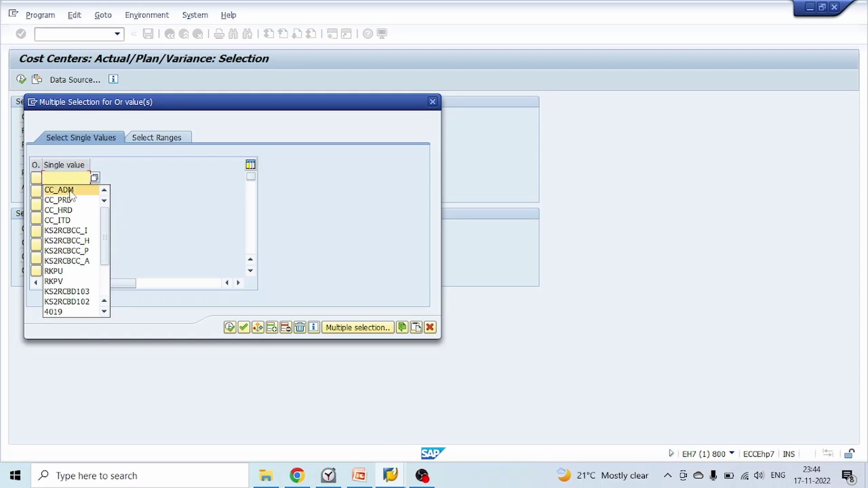
key(Return)
key(Down)
key(BackSpace)
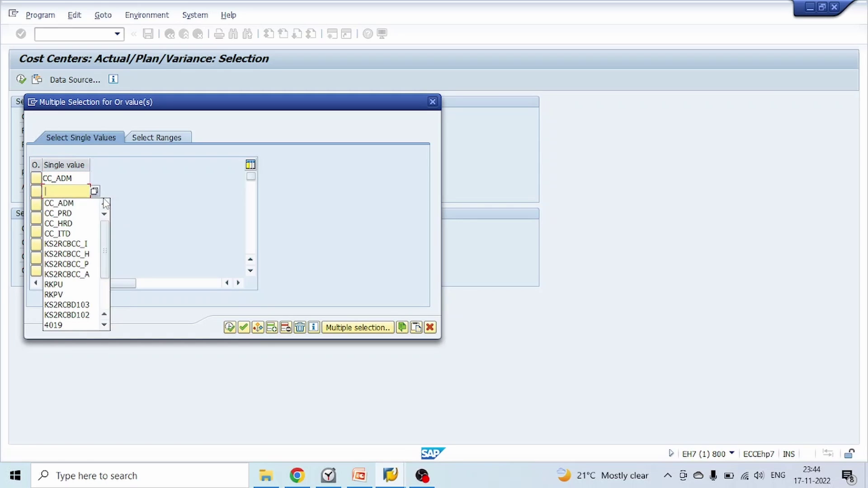
click(75, 213)
Add CC_HRD and CC_ITD to the cost center values and execute the actual/plan/variance report
key(Down)
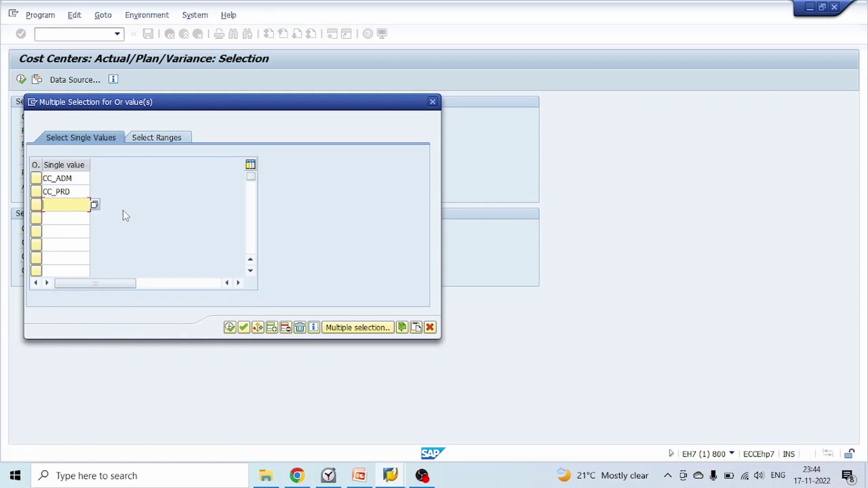
key(BackSpace)
click(79, 239)
key(Down)
key(BackSpace)
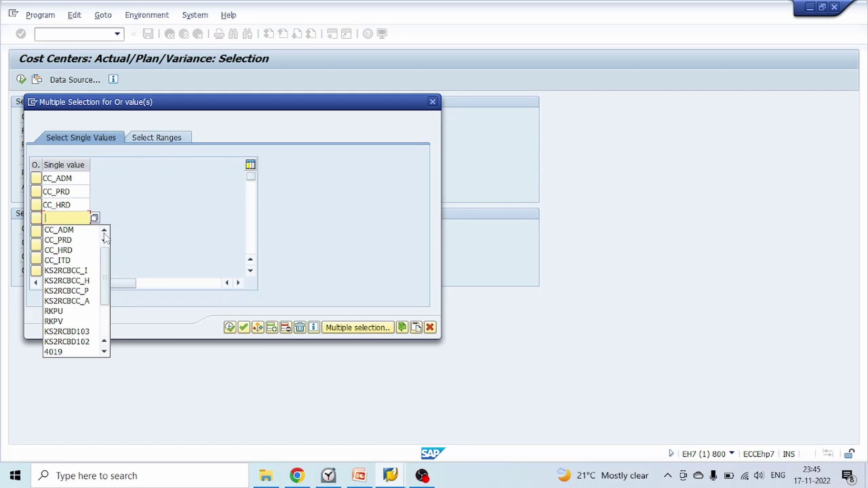
click(72, 262)
click(230, 328)
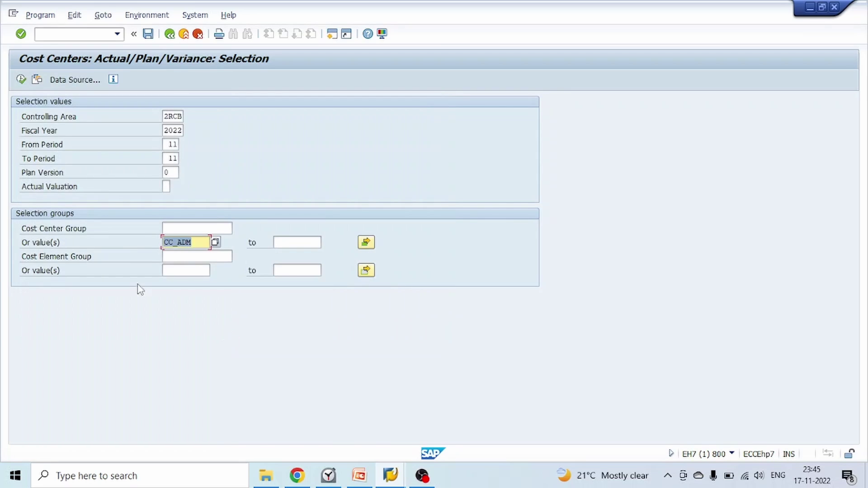
click(21, 79)
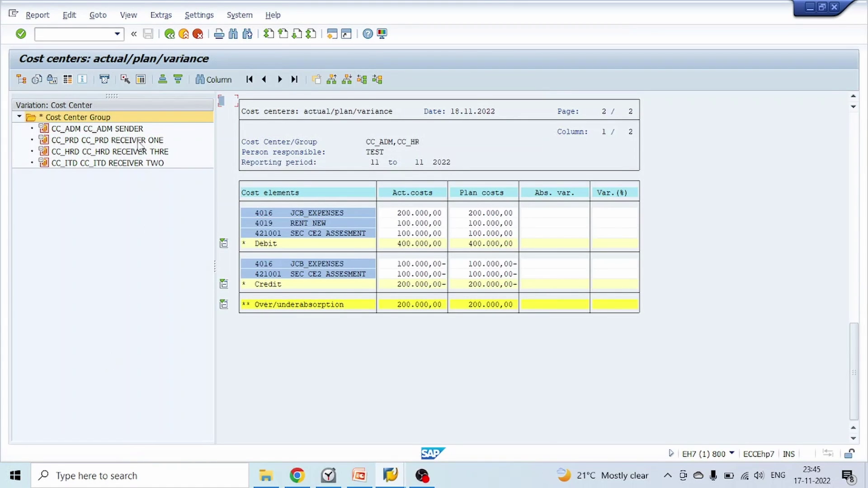
Look through the report figures of sender CC_ADM and of receivers CC_PRD, CC_ITD and CC_HRD
click(132, 129)
click(136, 140)
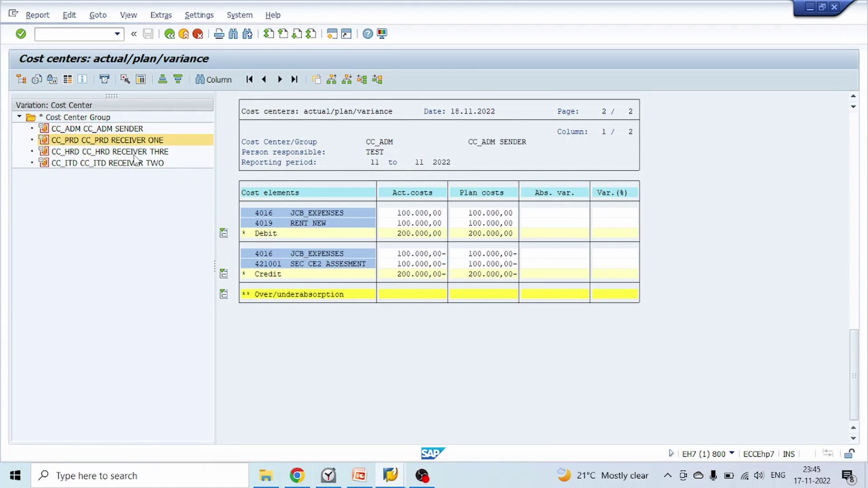
click(135, 162)
click(130, 130)
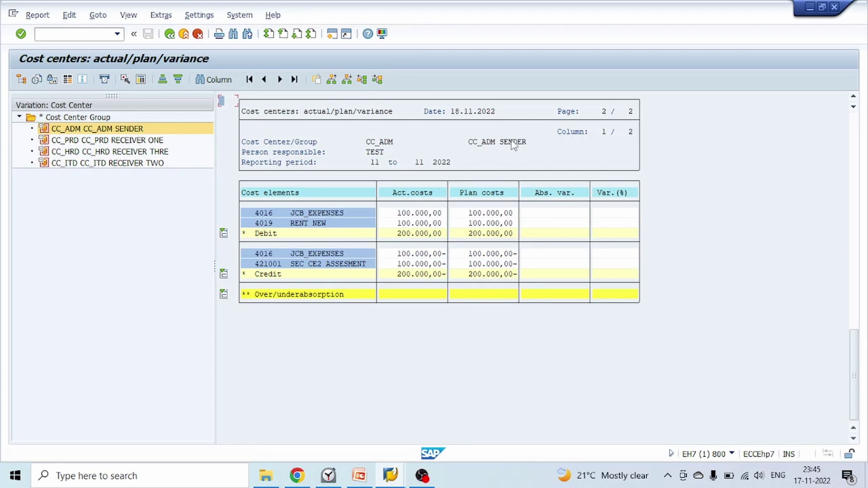
click(141, 141)
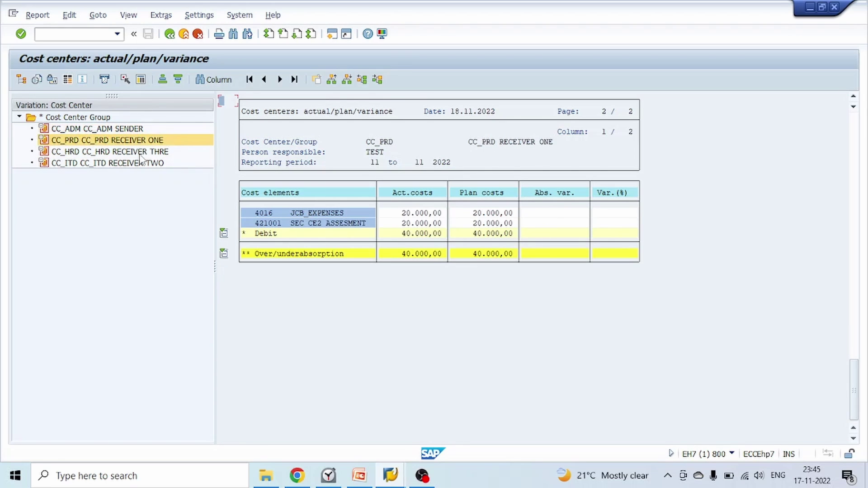
click(141, 163)
click(149, 153)
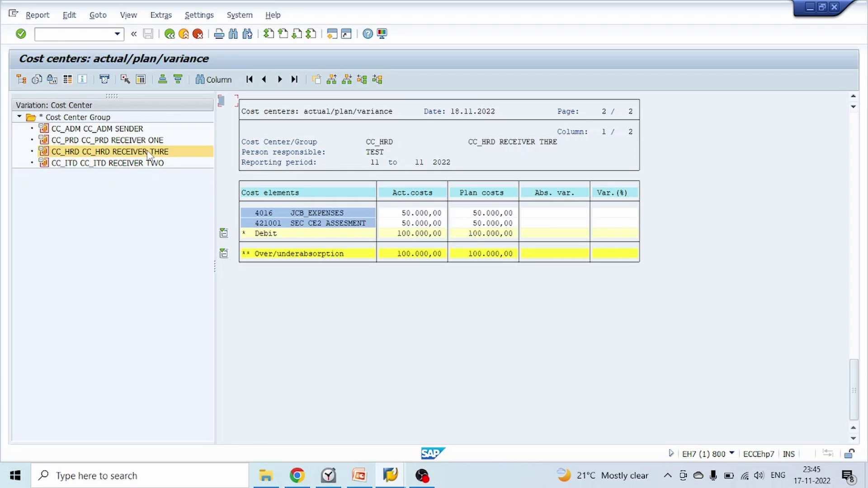
Examine the actual debit and credit amounts of JCB_EXPENSES for sender cost center CC_ADM
click(132, 130)
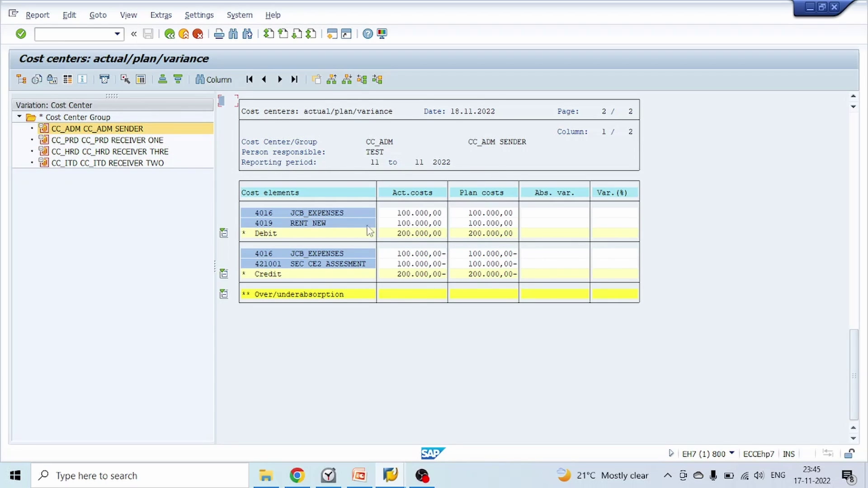
click(405, 214)
click(430, 215)
click(439, 213)
click(421, 254)
Check the report of each receiver cost center in turn: CC_PRD, CC_ITD and CC_HRD
click(159, 141)
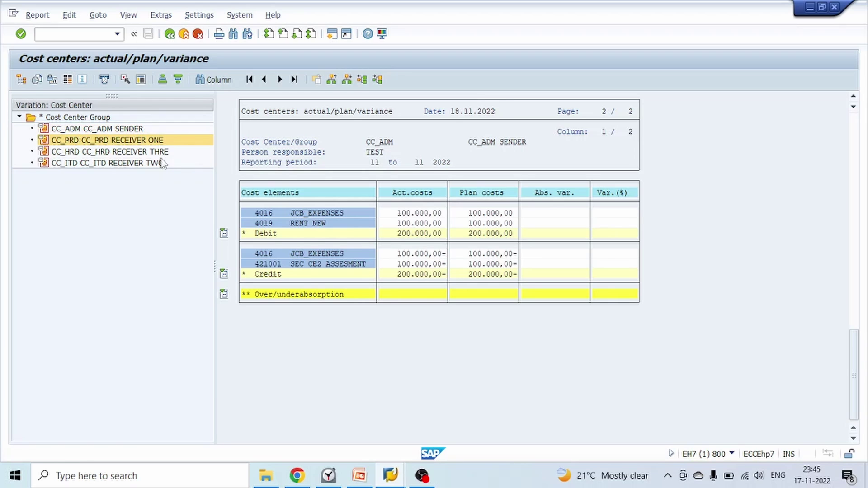
click(162, 164)
click(144, 152)
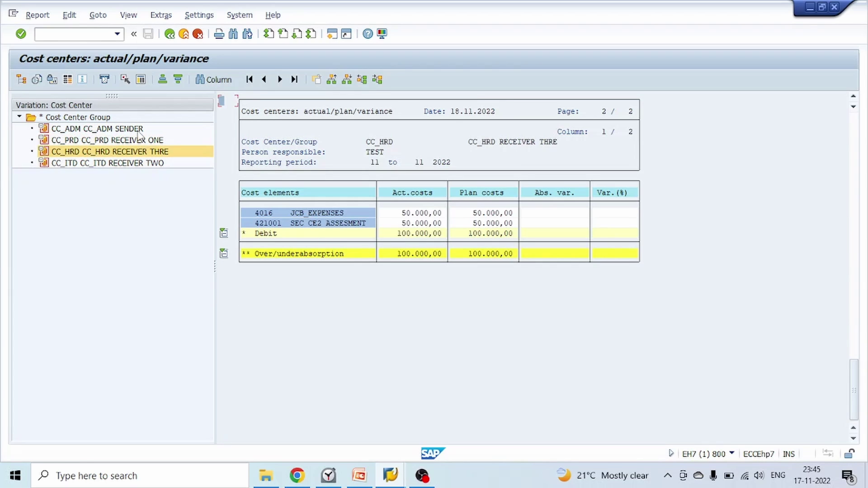
Return to CC_ADM and examine the actual RENT NEW debit and the credits on cost elements 4016 and 421001
click(138, 130)
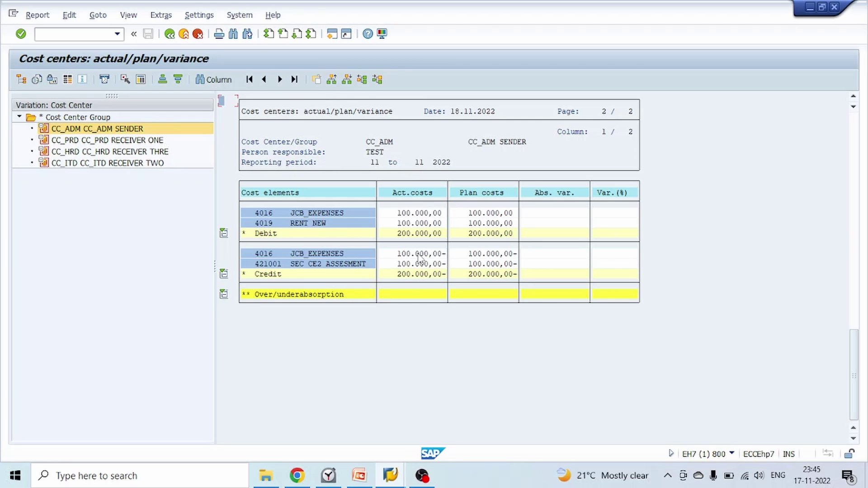
click(411, 265)
click(438, 264)
click(269, 224)
click(421, 223)
click(421, 254)
click(267, 254)
click(433, 254)
click(266, 265)
click(412, 264)
click(267, 265)
Examine the actual costs received by CC_PRD on cost elements 4016 and 421001, and select CC_HRD
click(136, 141)
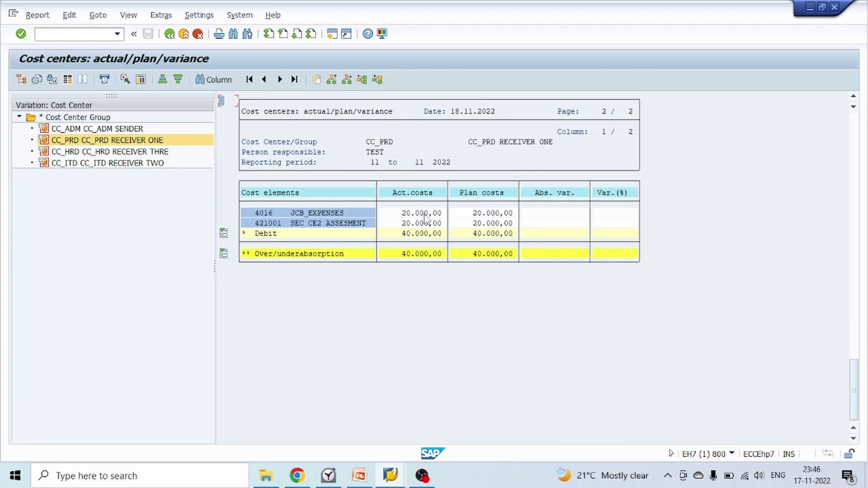
click(421, 223)
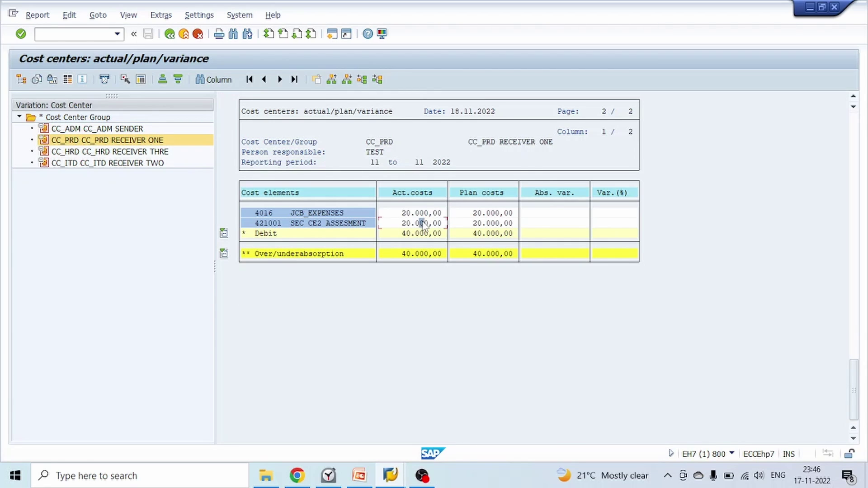
click(265, 215)
click(426, 223)
click(127, 152)
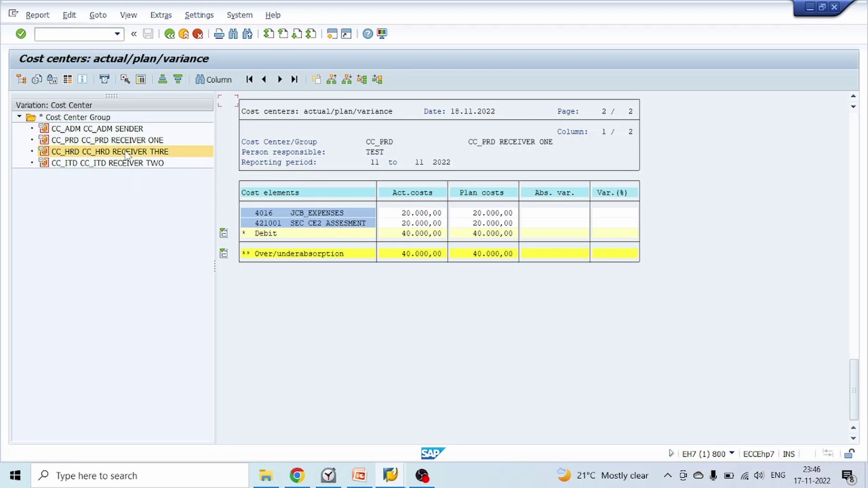
Compare the actual and plan costs of sender CC_ADM for JCB_EXPENSES, RENT NEW and the assessment element 421001
click(130, 130)
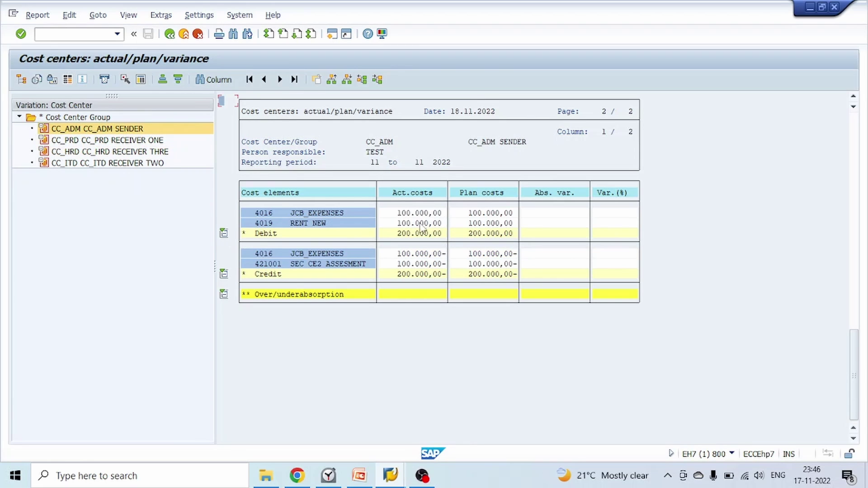
click(417, 213)
click(425, 213)
click(481, 194)
click(492, 223)
click(412, 222)
click(413, 263)
click(426, 213)
click(483, 195)
click(496, 214)
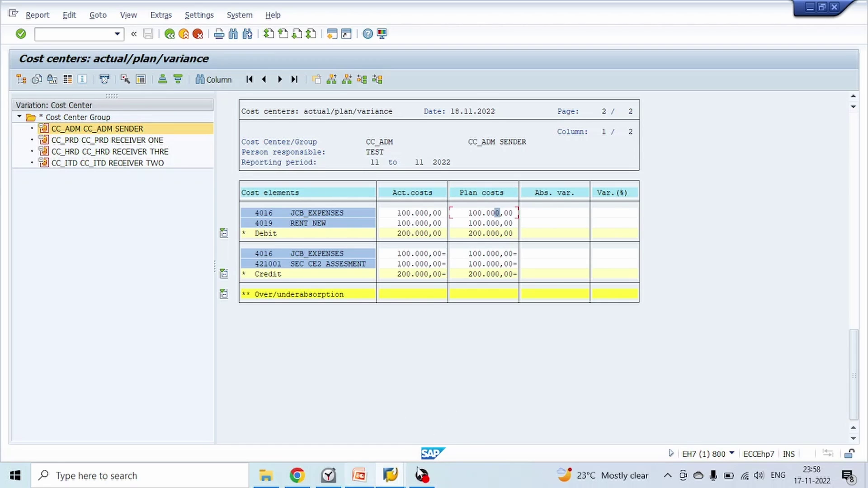
Switch to PowerPoint and review the actual data tables slide, highlighting its heading and the COEP table for FI to CO
click(359, 475)
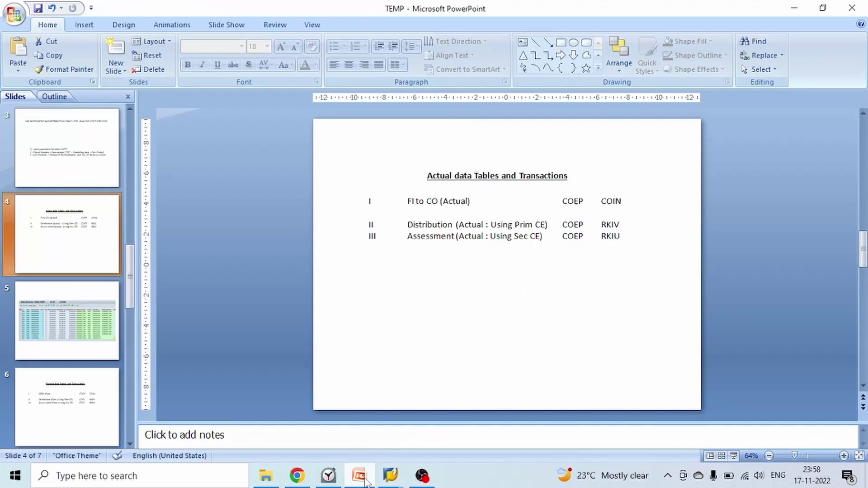
click(465, 177)
drag(468, 177, 426, 176)
click(564, 325)
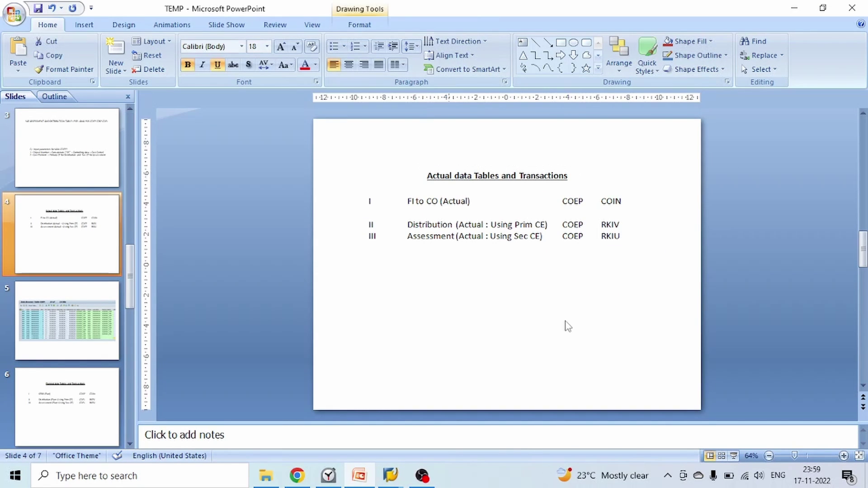
click(571, 204)
drag(562, 202, 587, 202)
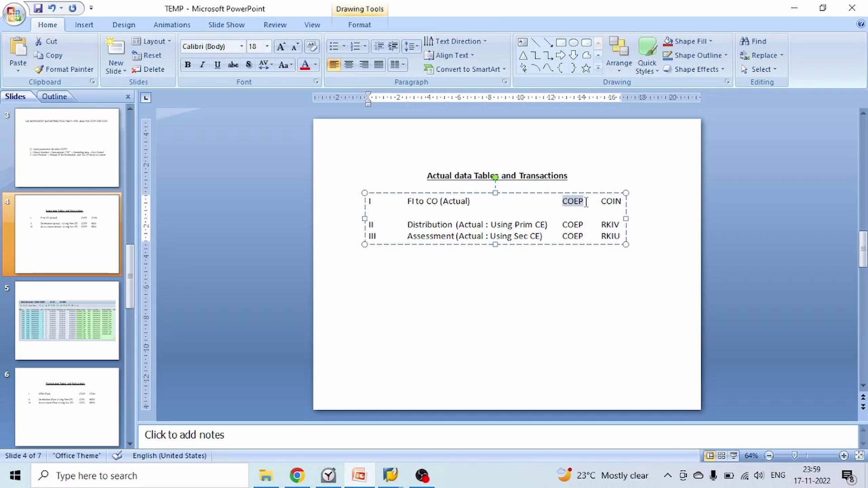
Review the planned data slide with tables COSP and COEJ, and go back to the actual data slide
click(68, 409)
click(471, 176)
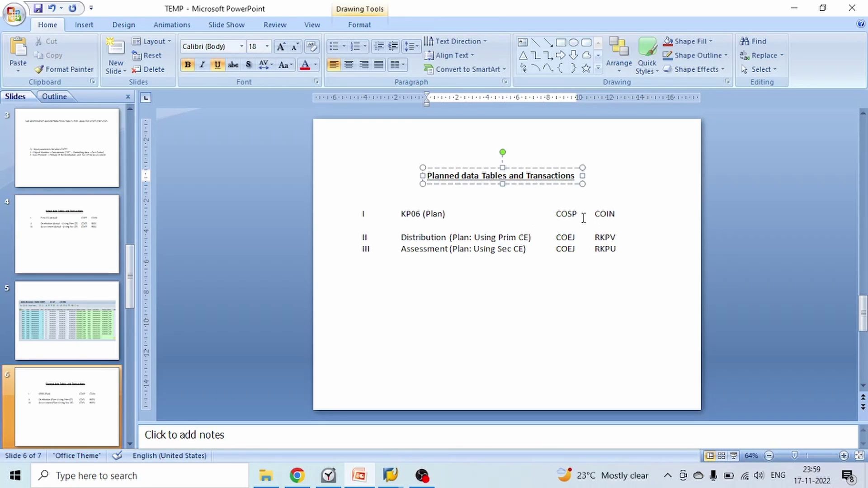
drag(578, 213, 555, 239)
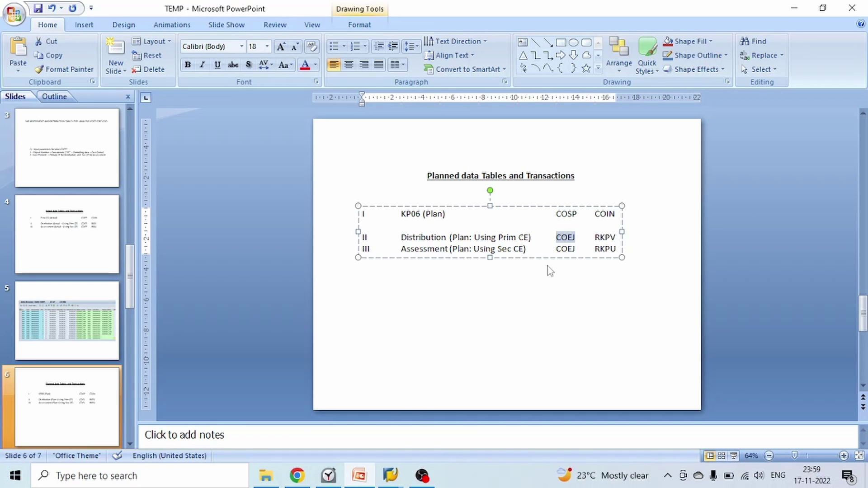
click(553, 310)
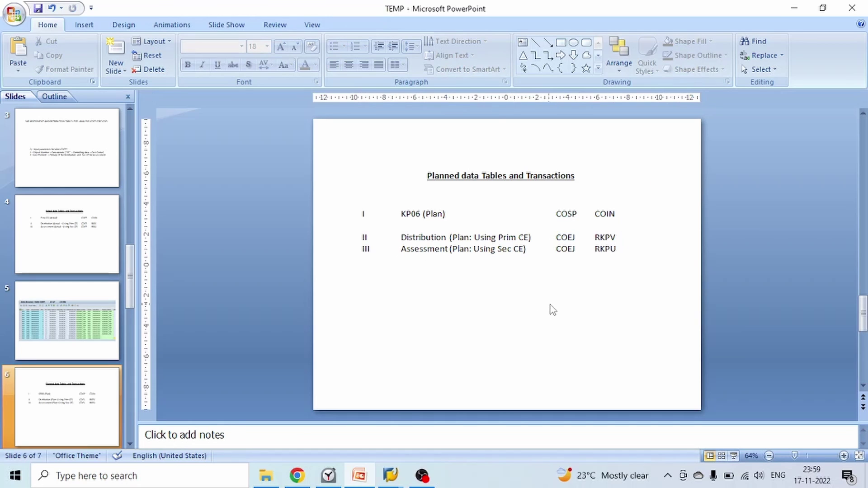
click(62, 239)
Switch back to the SAP cost center report and display the actual cost line items behind CC_ADM's 4016 JCB_EXPENSES debit
mouse_move(391, 476)
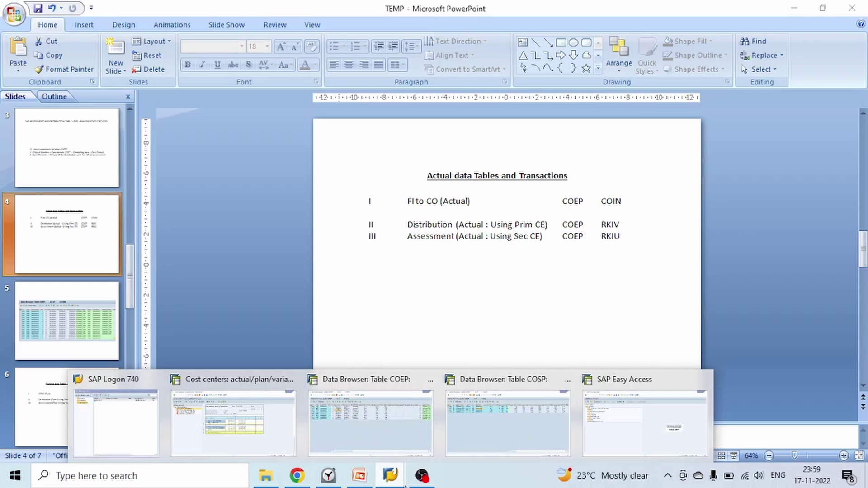
click(253, 422)
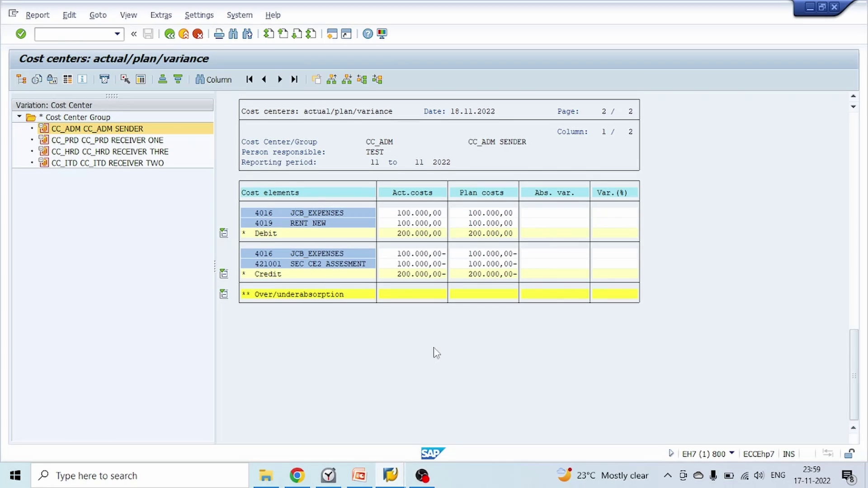
click(408, 213)
click(420, 215)
double_click(417, 217)
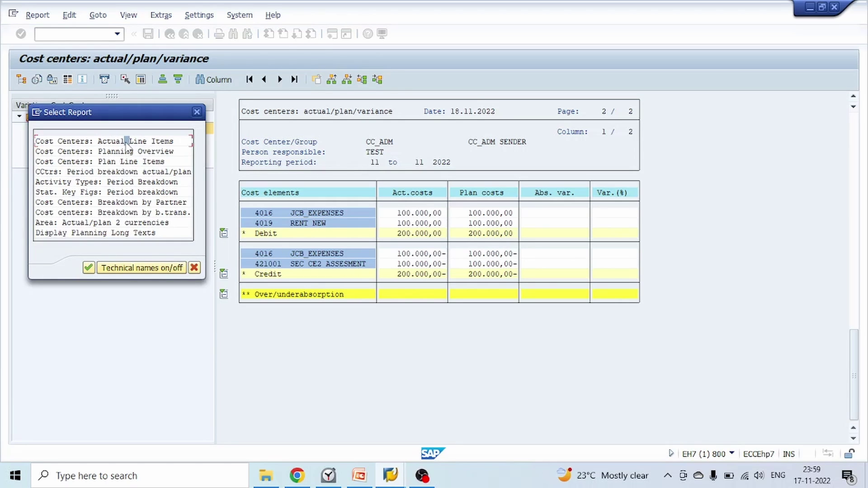
click(88, 269)
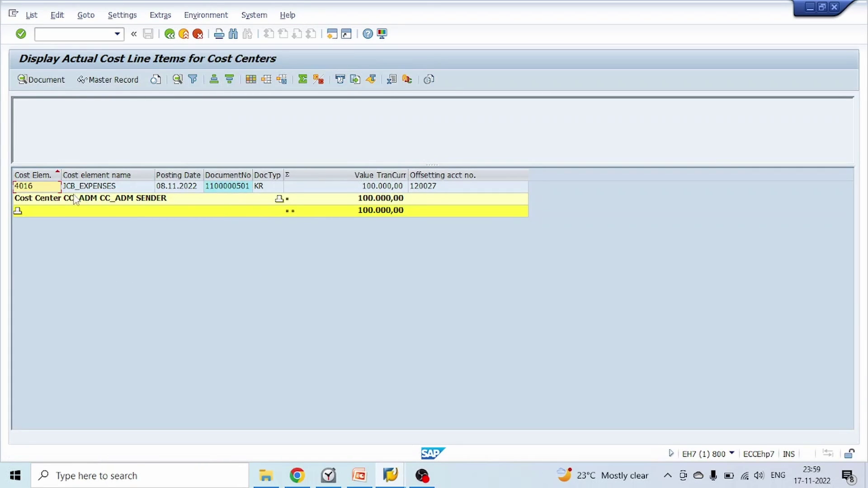
click(41, 189)
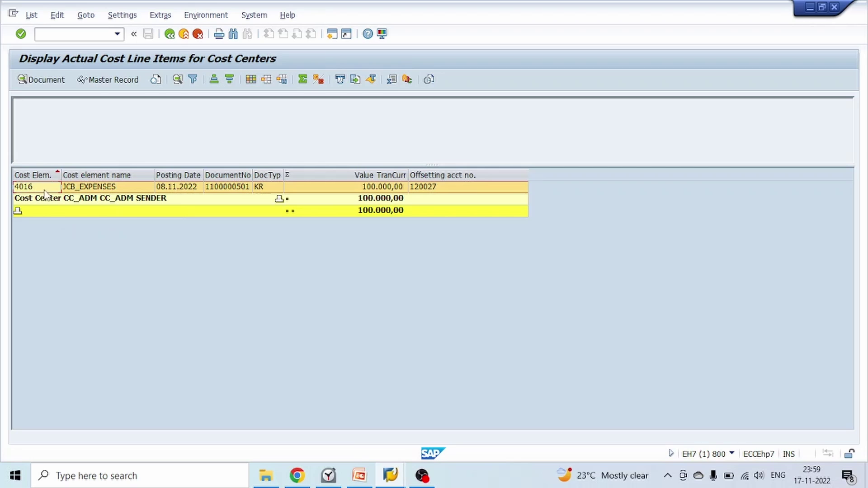
Copy the document number of the JCB_EXPENSES line item and reopen the COEP selection screen in the Data Browser session
click(226, 188)
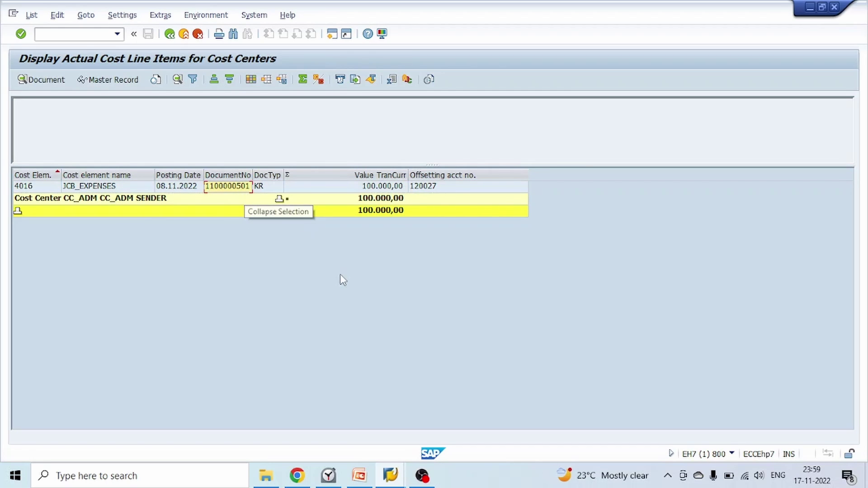
click(390, 476)
click(506, 420)
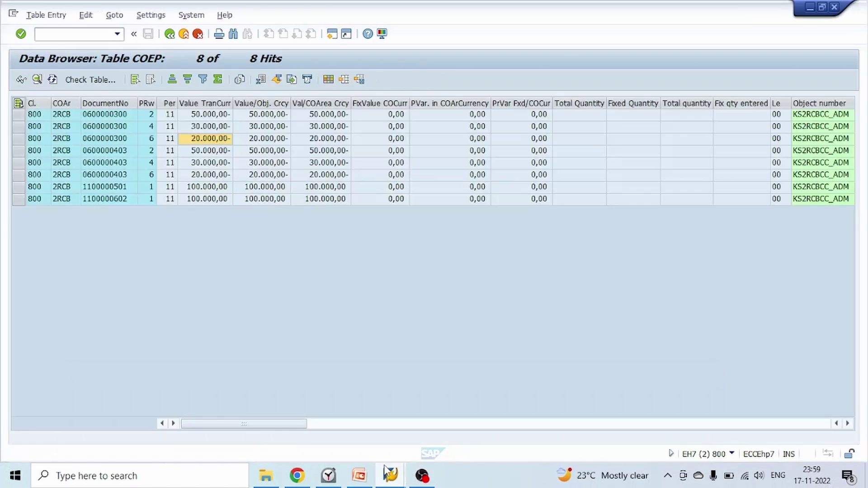
click(180, 35)
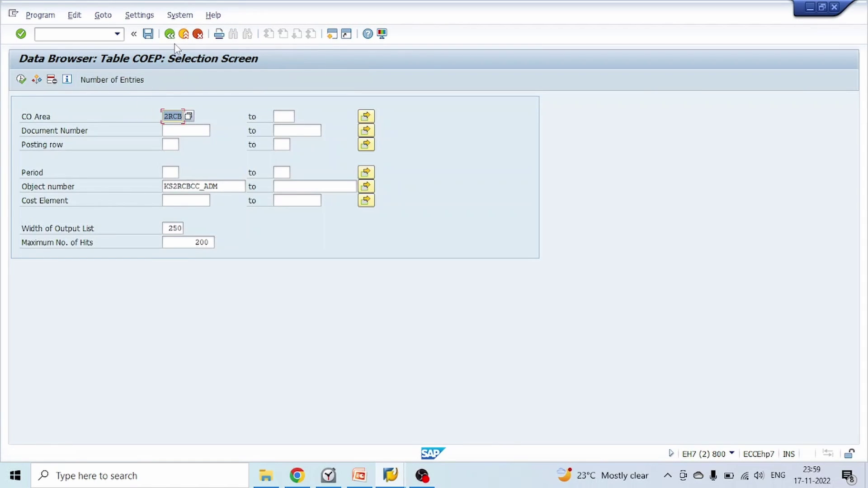
click(172, 34)
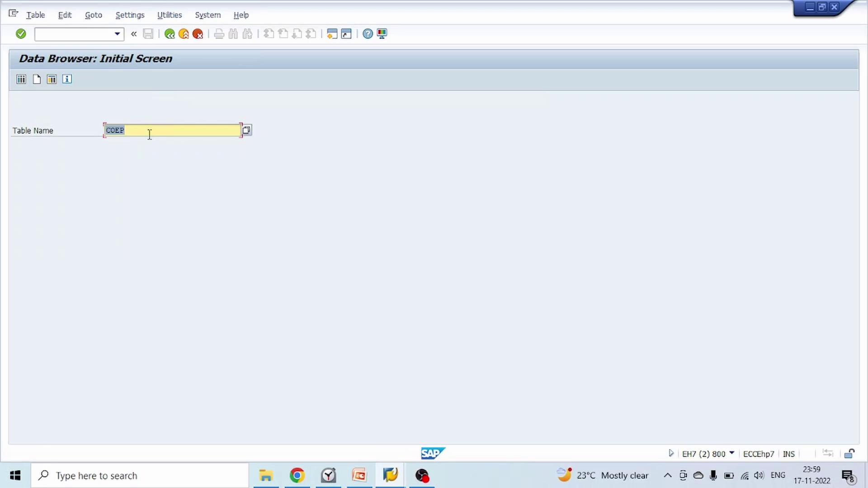
key(Return)
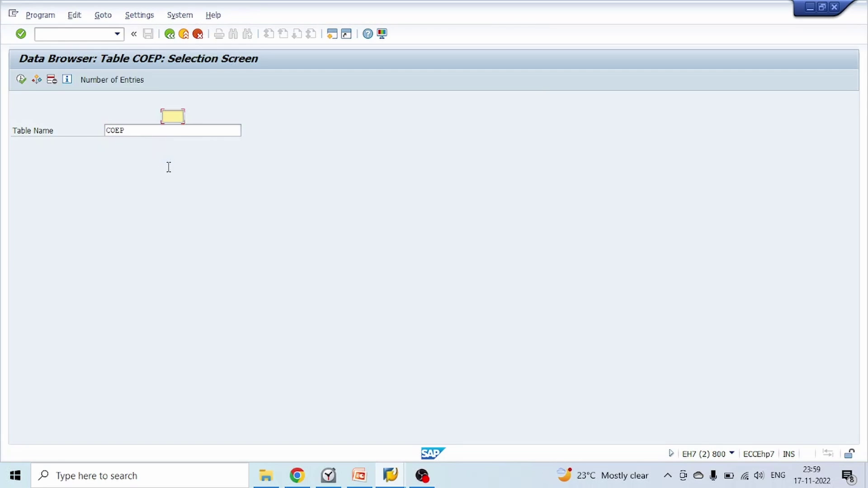
text(2RCN)
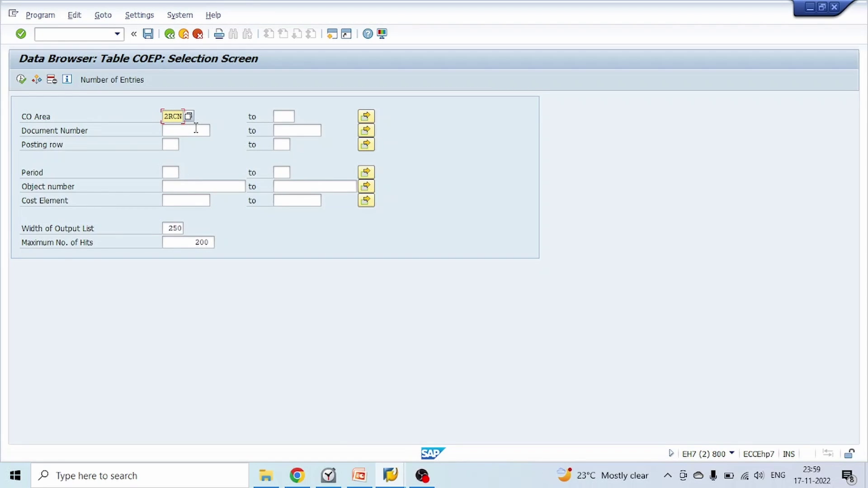
key(BackSpace)
text(B)
key(Tab)
click(195, 133)
key(ctrl+v)
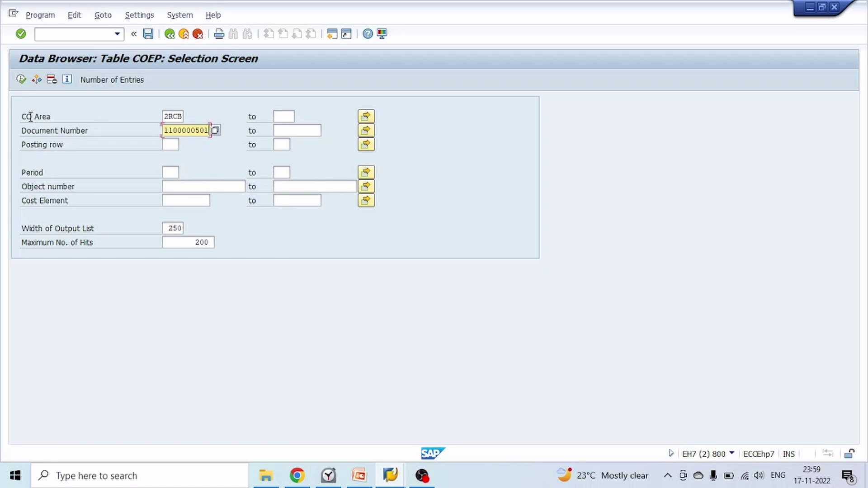
click(21, 80)
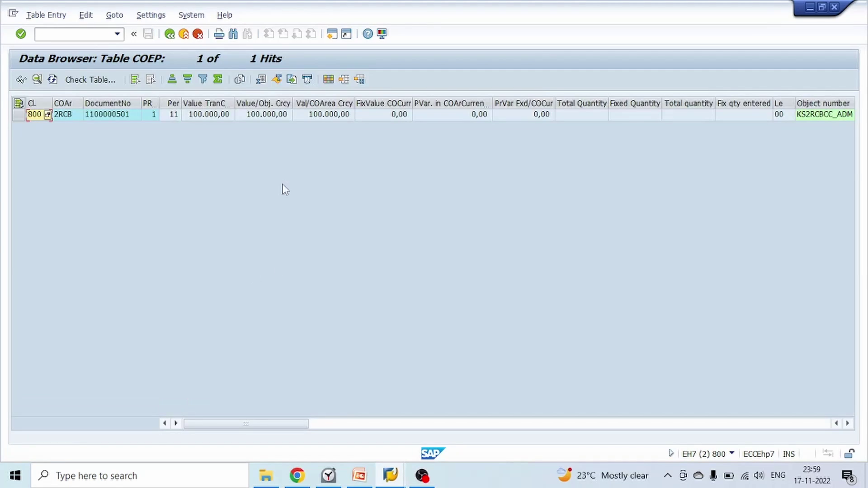
Check the document number and the transaction currency value of the COEP entry
click(109, 116)
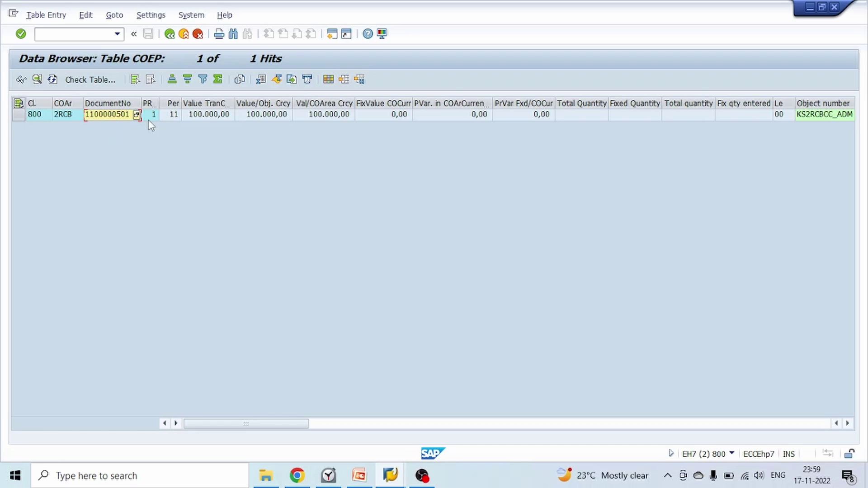
click(216, 116)
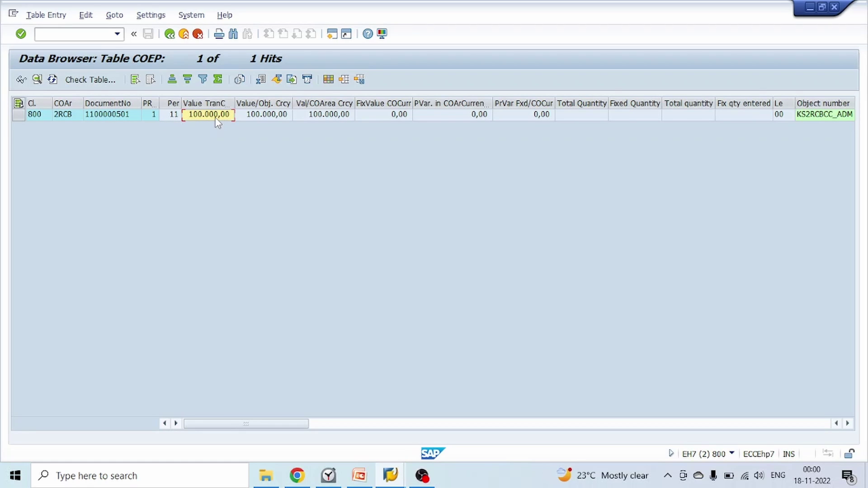
click(208, 103)
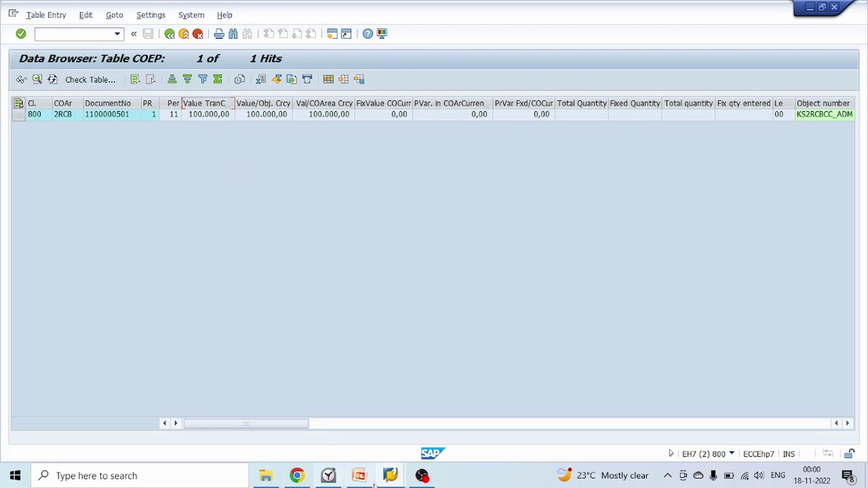
Switch to the cost line items session, exit the list and check CC_ADM's actual JCB_EXPENSES debit in the cost center report
mouse_move(384, 478)
click(220, 429)
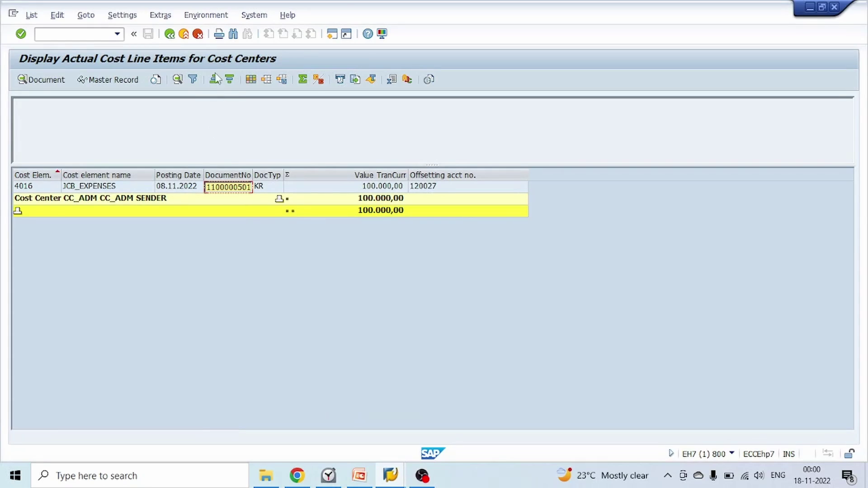
click(169, 34)
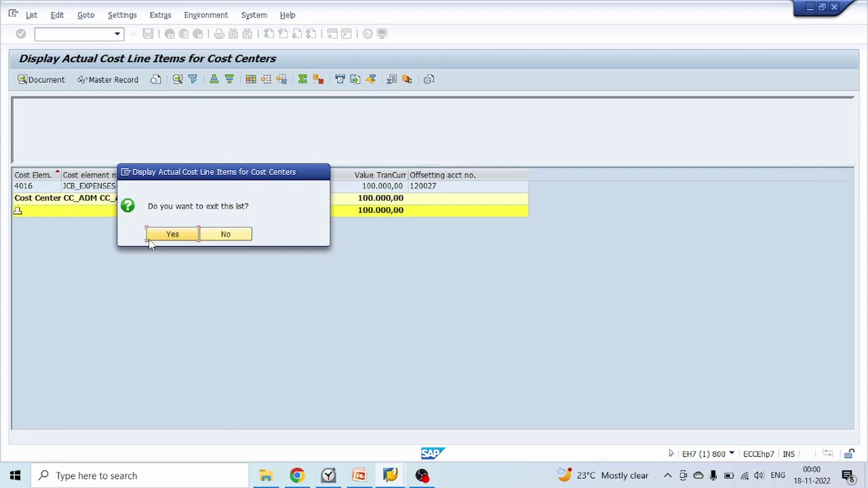
click(149, 239)
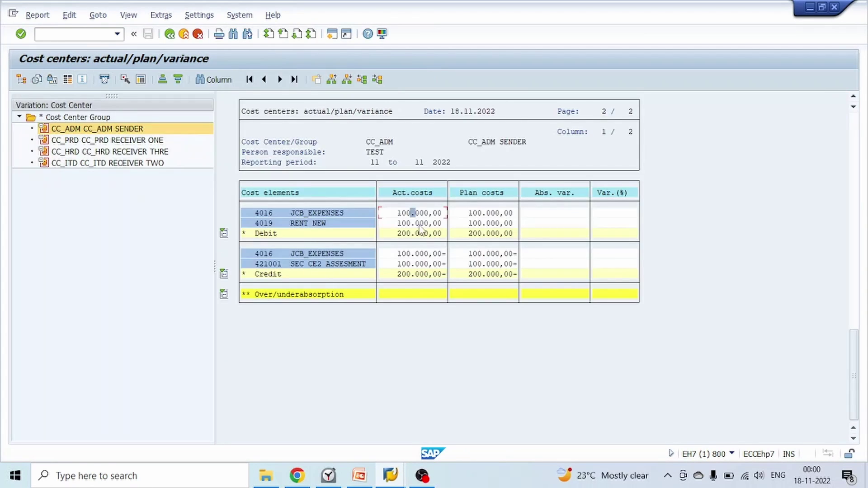
click(436, 213)
click(426, 215)
Switch back to the COEP entry and examine its business transaction, cost element and object number
mouse_move(382, 483)
click(358, 411)
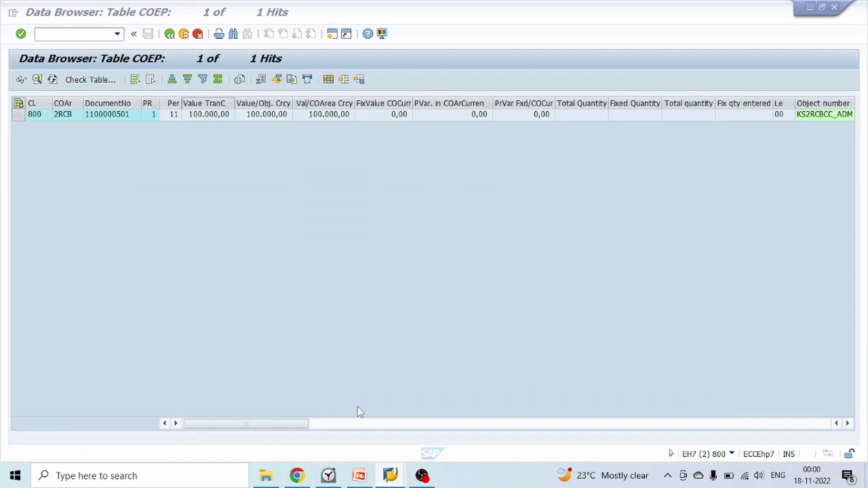
key(Right)
key(Right)
key(Right)
key(Right)
key(Right)
key(Right)
key(Right)
key(Right)
key(Right)
key(Right)
key(Right)
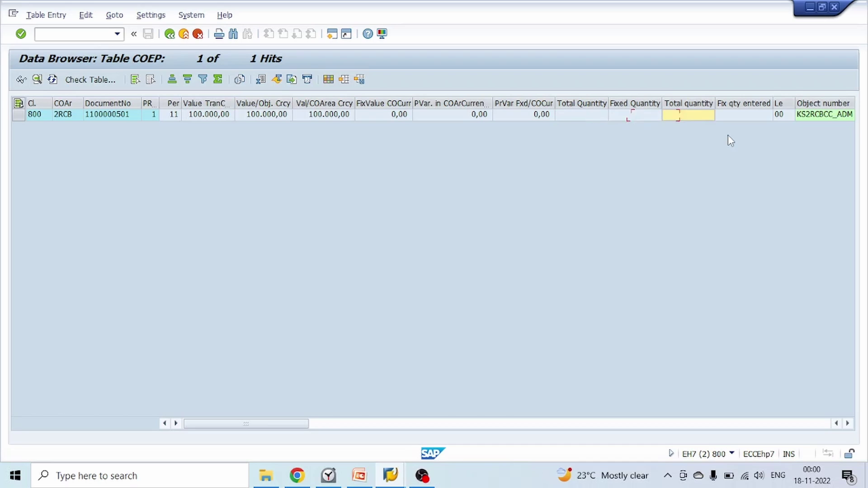
key(Right)
key(Right)
key(Right)
key(Right)
key(Right)
key(Right)
key(Right)
key(Right)
key(Right)
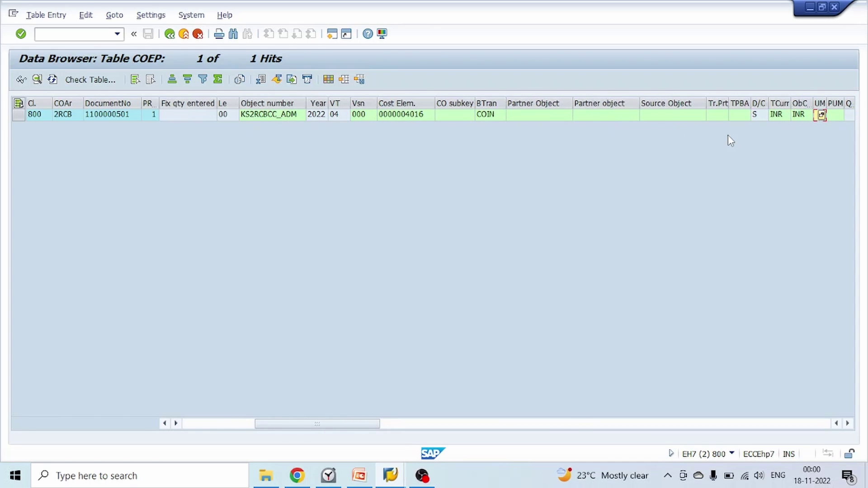
click(491, 116)
click(402, 117)
click(259, 117)
Switch to PowerPoint and add a text box below the actual data table list with the lines "2RCB" and "CC_ADM"
click(359, 476)
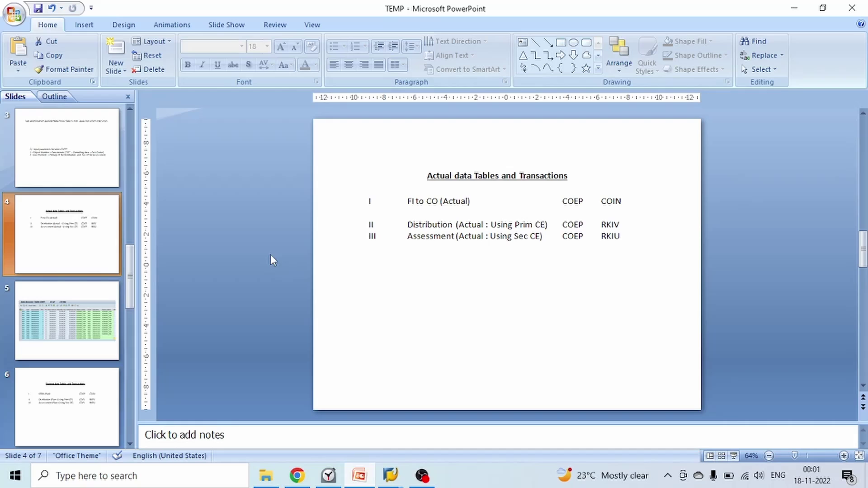
click(366, 388)
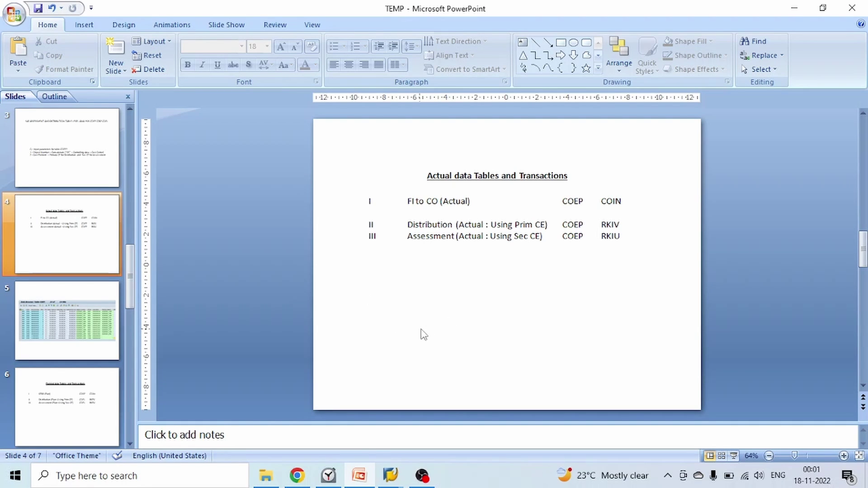
click(522, 42)
click(388, 276)
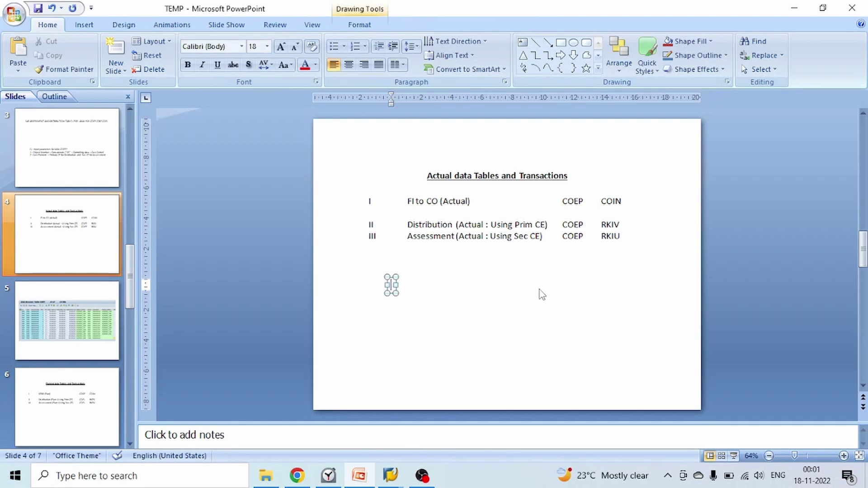
text(2RCB)
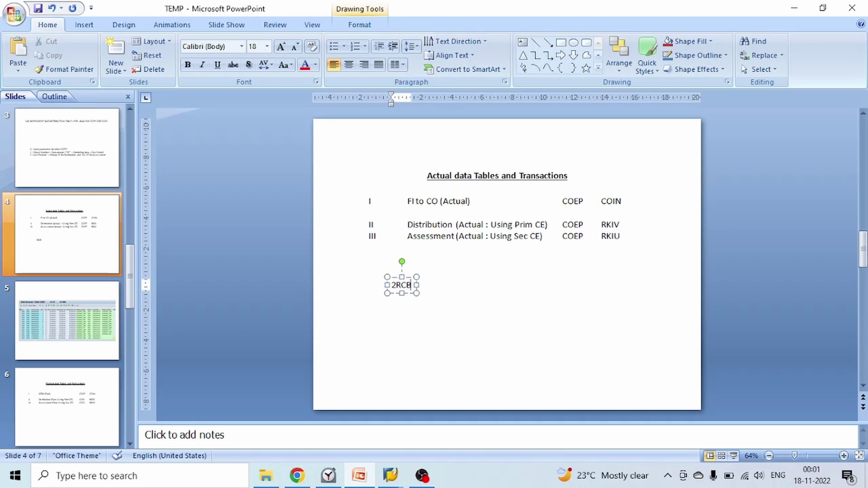
key(Return)
text(CC)
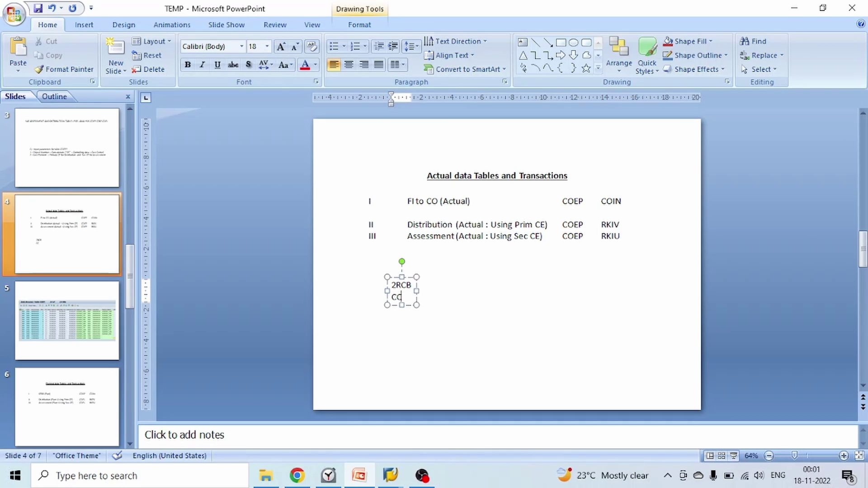
text(_ADM)
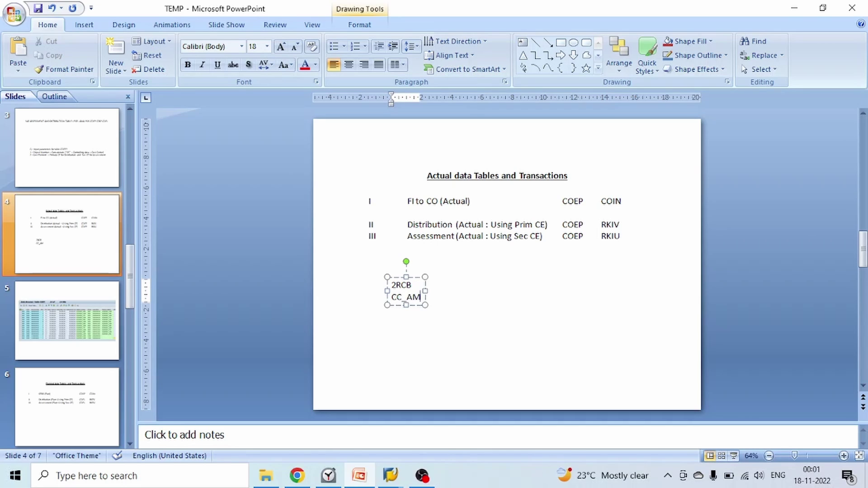
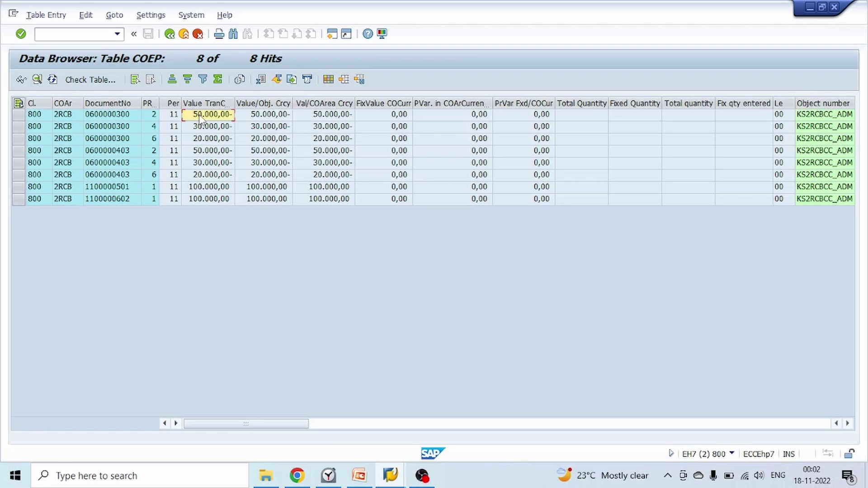
click(116, 188)
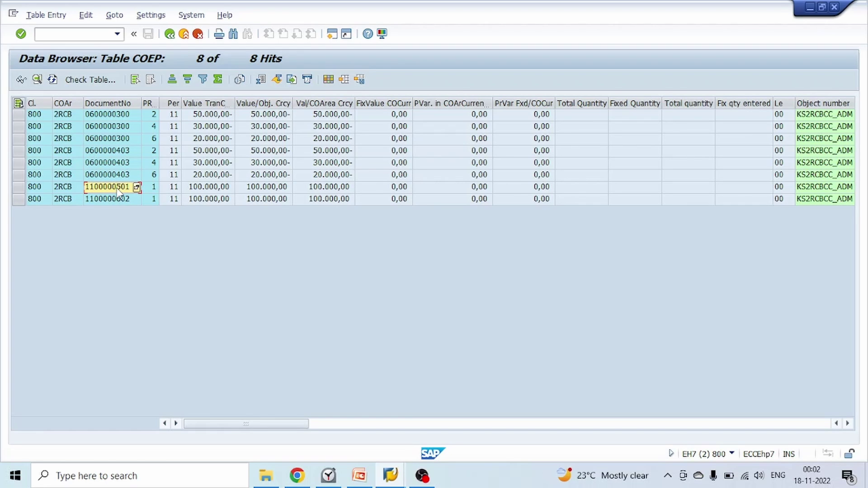
double_click(119, 192)
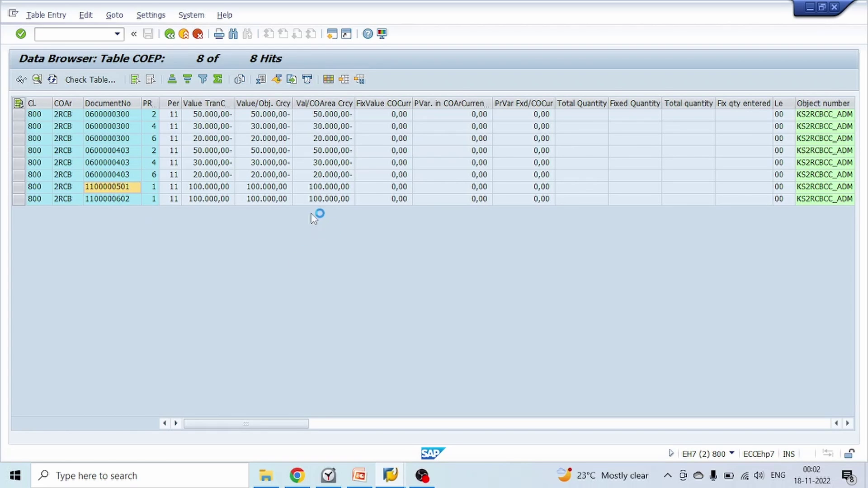
scroll(346, 328, down, 2)
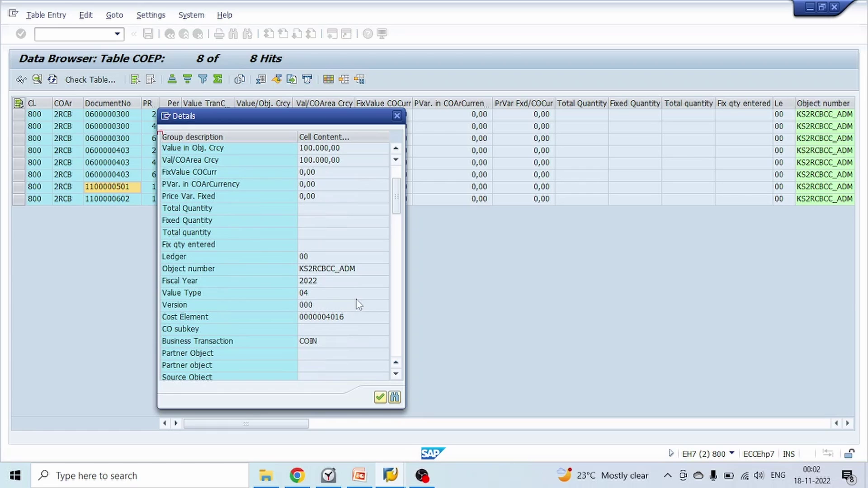
click(199, 269)
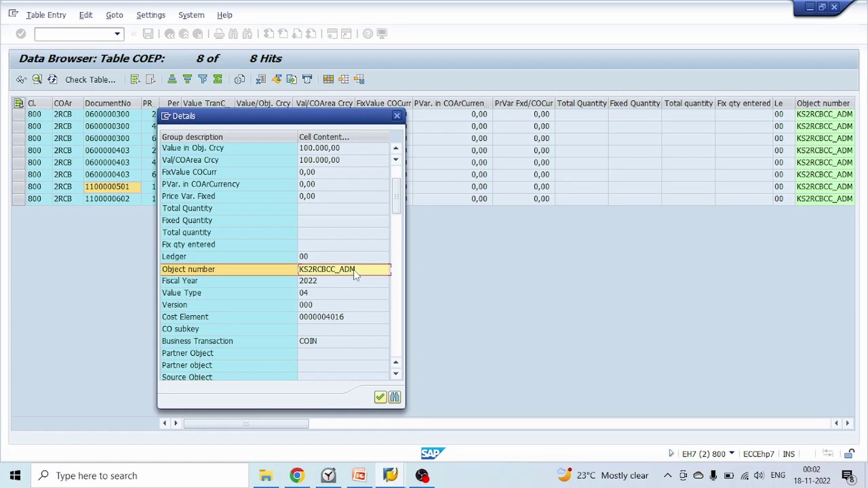
scroll(306, 315, down, 2)
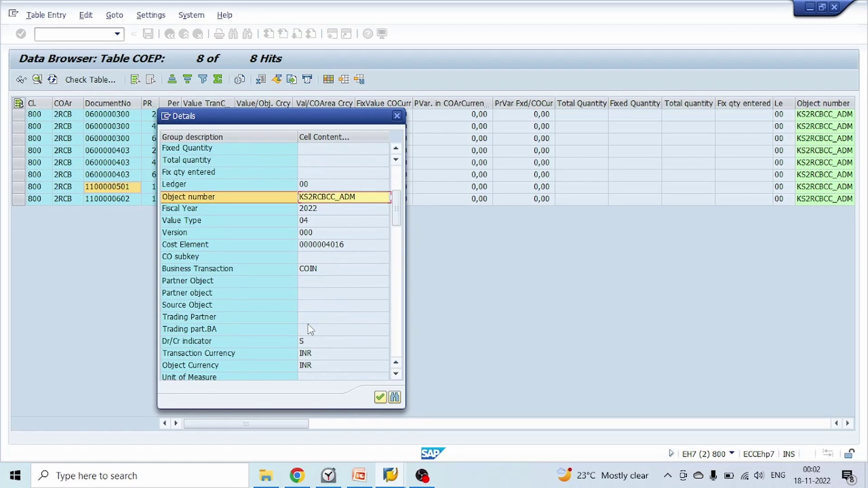
scroll(347, 355, down, 3)
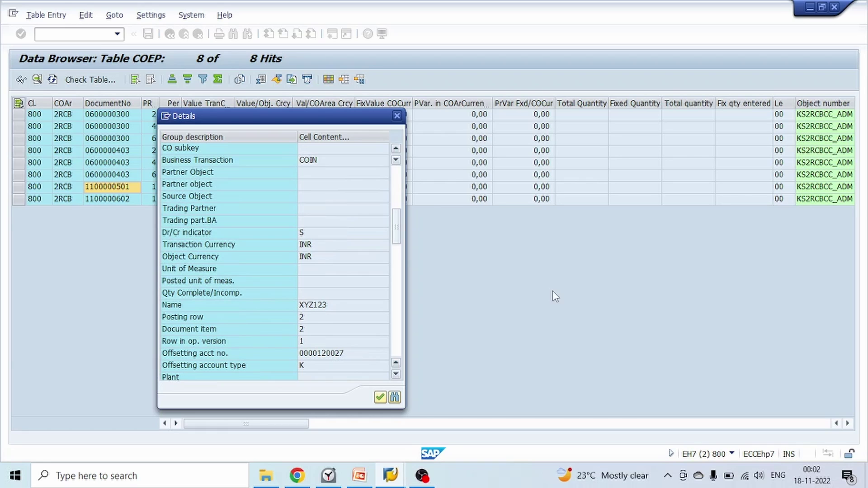
Close the entry details and examine the cost element and business transaction columns of the COEP entries
click(633, 177)
key(Right)
key(Right)
key(Right)
key(Right)
key(Right)
key(Right)
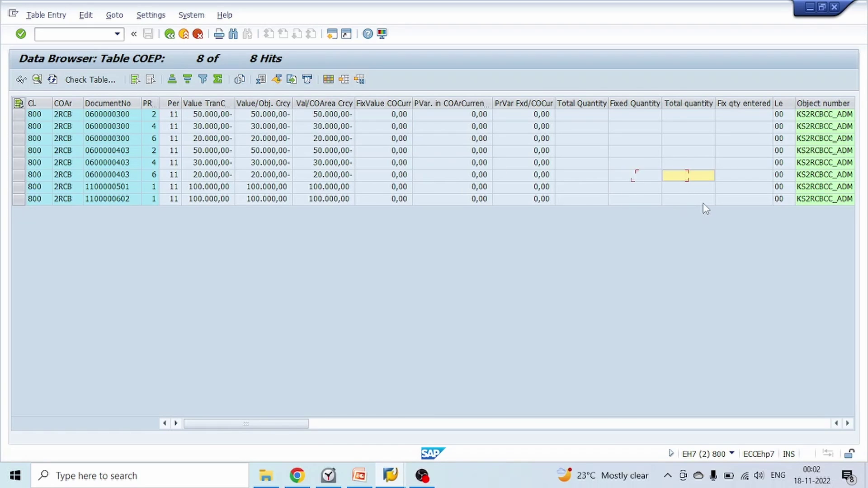
key(Right)
key(Right)
key(Right)
key(Right)
key(Right)
key(Right)
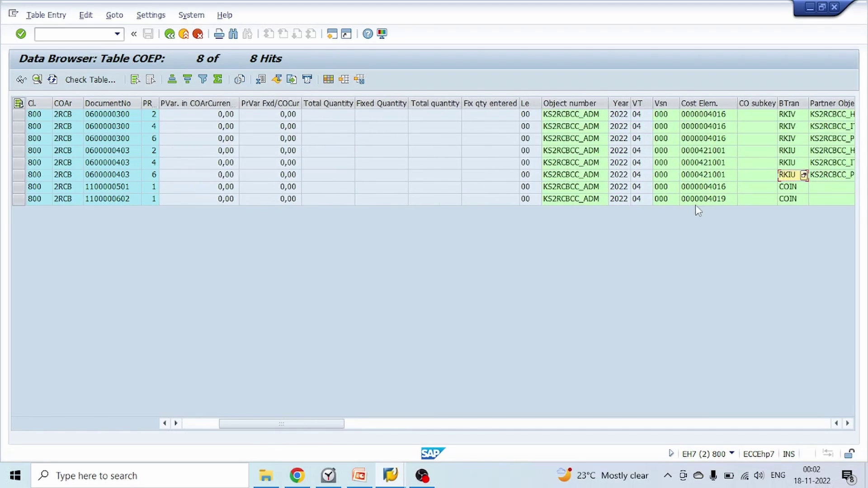
Compare the Partner Object values of the COIN entries with those of the RKIU assessment entries
click(696, 103)
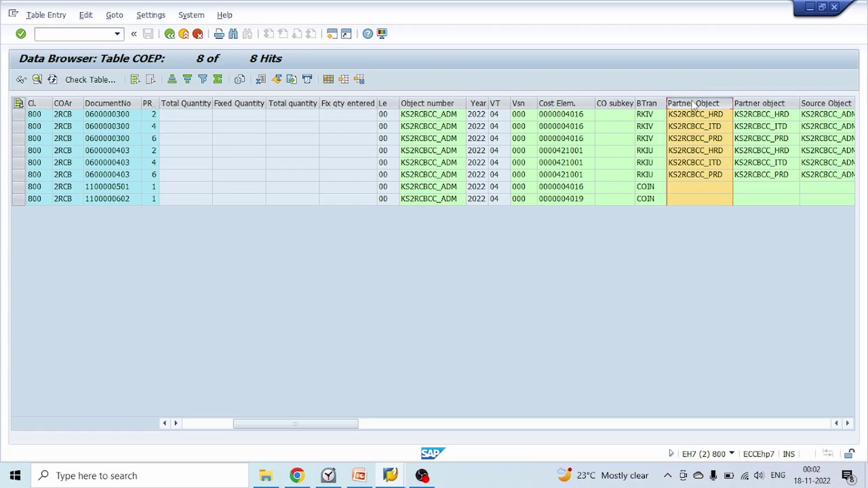
click(741, 199)
click(684, 188)
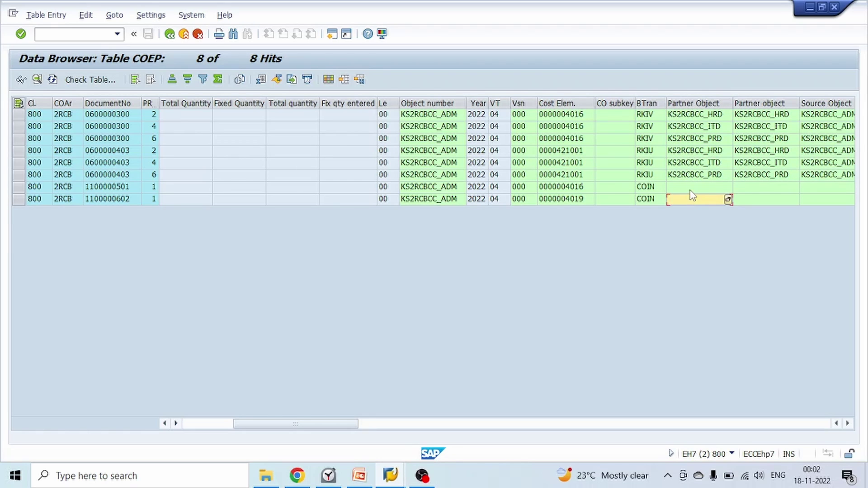
click(689, 198)
click(687, 176)
click(688, 162)
click(687, 151)
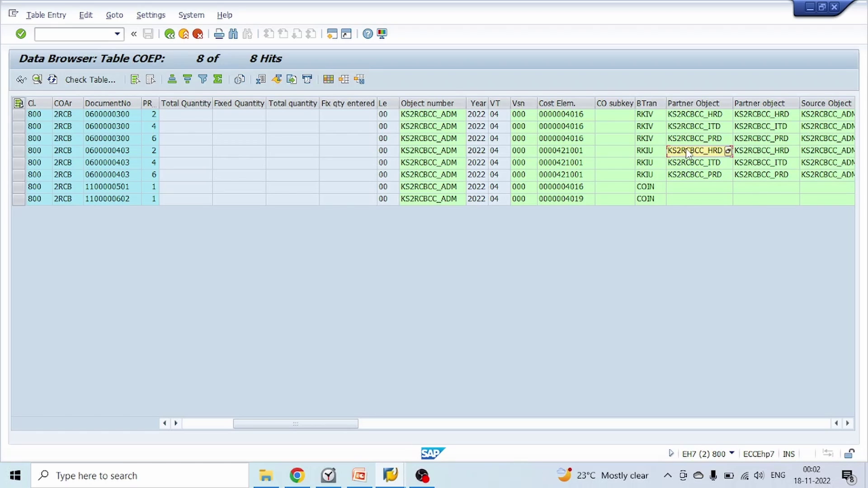
Switch to the cost center actual/plan/variance report and display the actual line items of cost element 4019 RENT NEW for CC_ADM
click(694, 177)
click(707, 152)
mouse_move(390, 475)
click(246, 427)
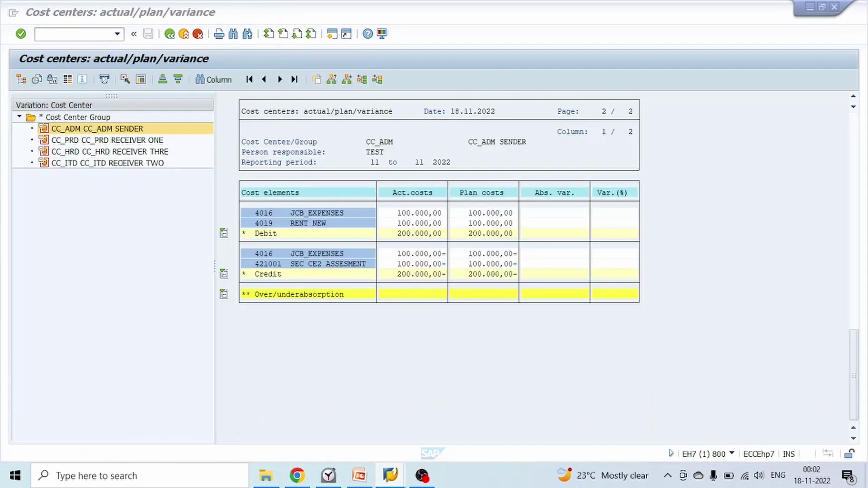
click(413, 213)
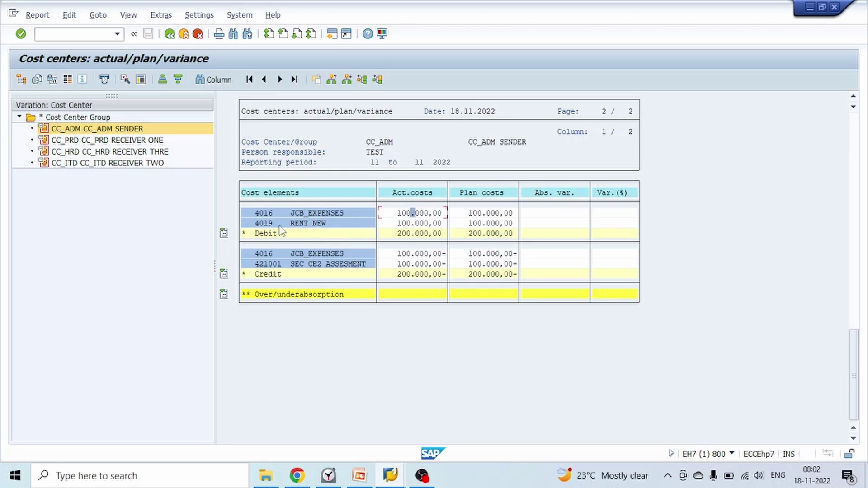
click(408, 224)
double_click(416, 229)
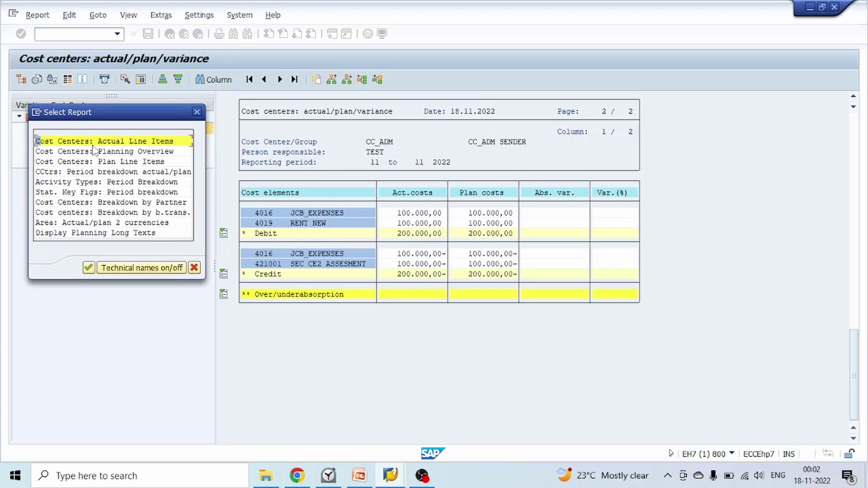
double_click(93, 145)
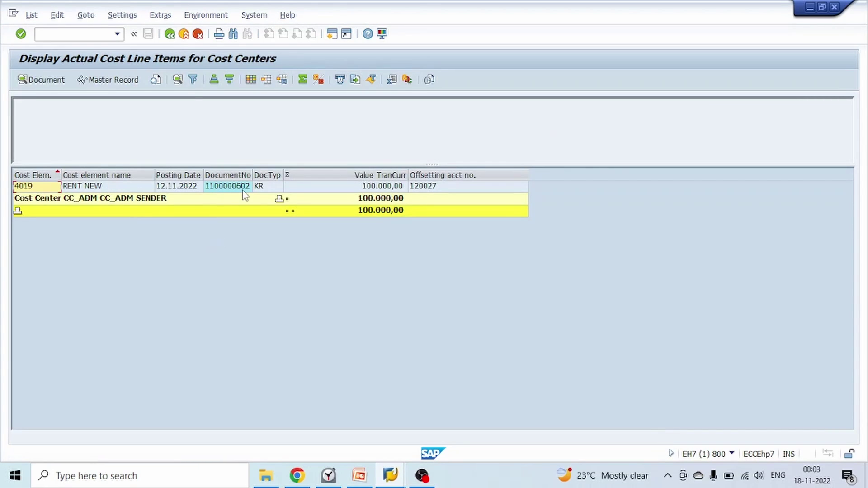
click(230, 189)
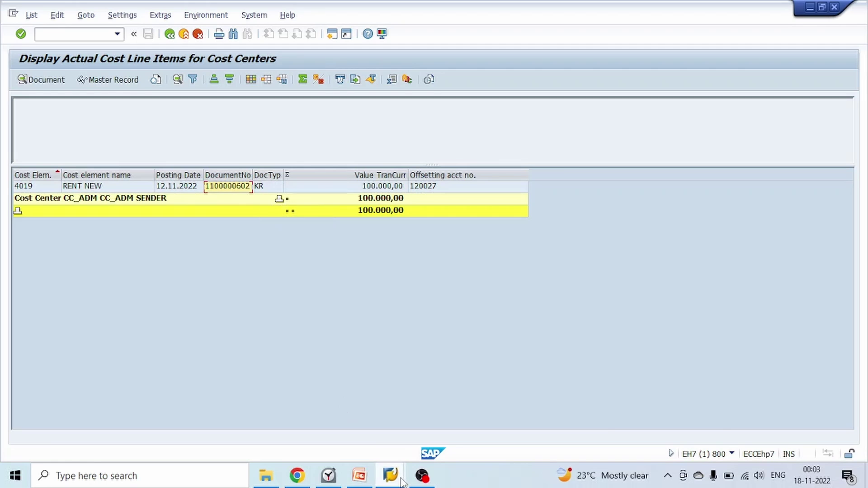
mouse_move(402, 481)
click(322, 431)
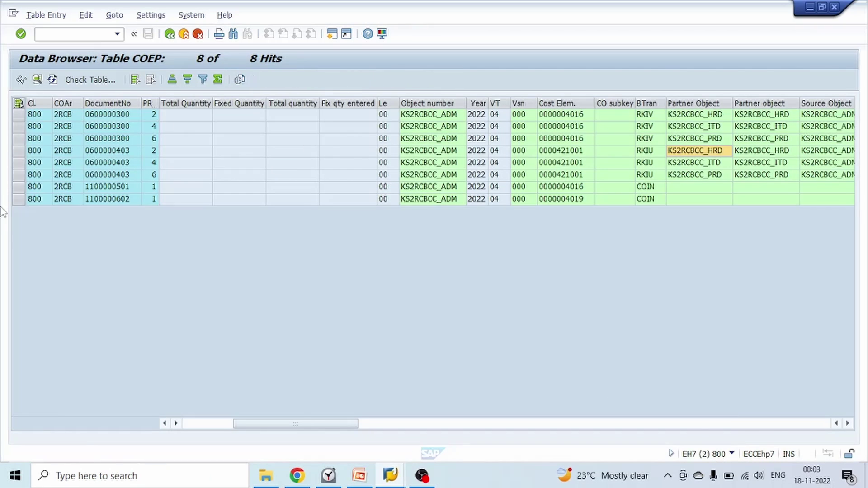
click(118, 189)
click(129, 200)
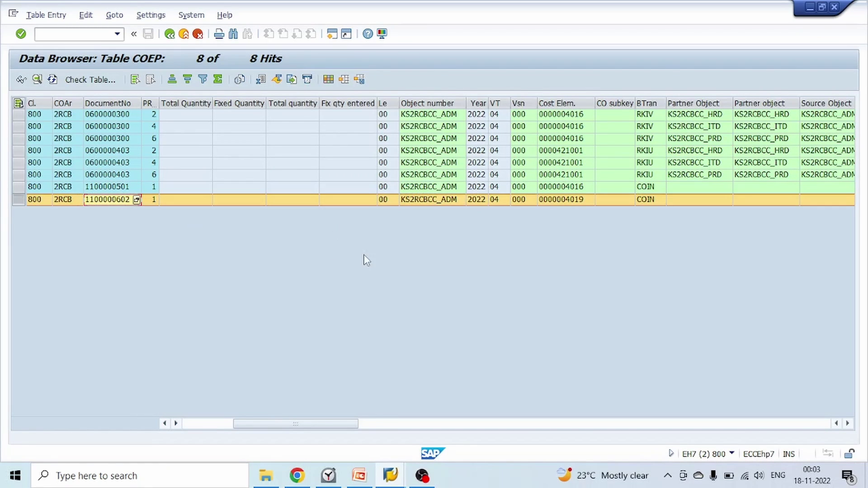
click(571, 203)
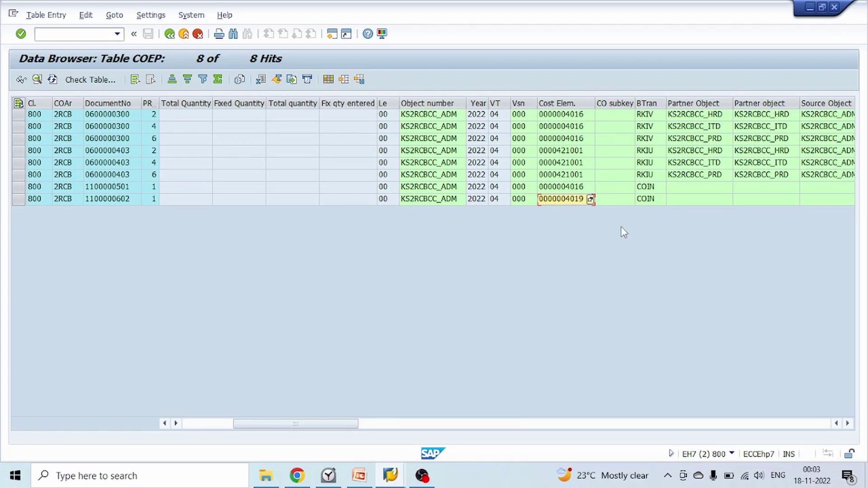
click(648, 200)
click(435, 201)
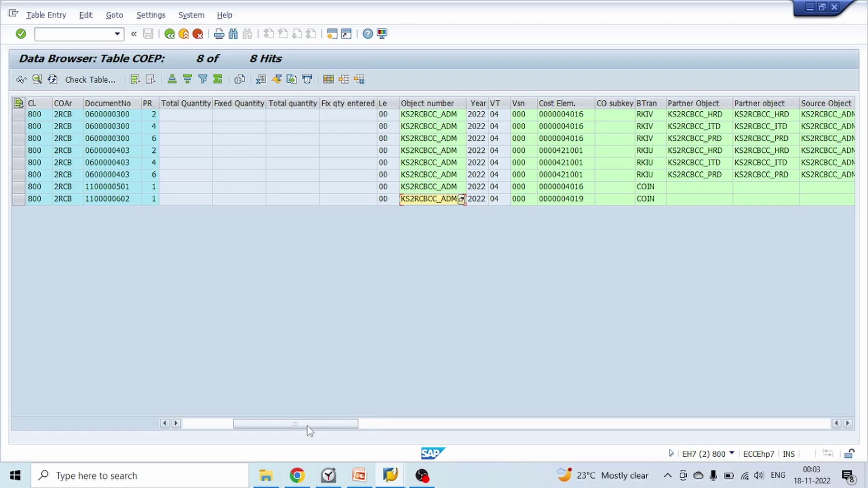
drag(305, 427, 248, 424)
click(211, 199)
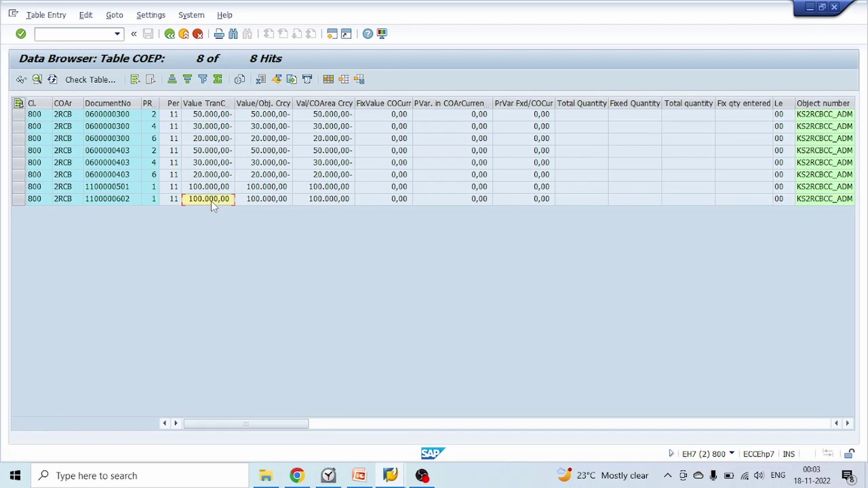
Exit the RENT NEW line item list and review the actual debit costs of CC_ADM in the actual/plan/variance report
mouse_move(390, 479)
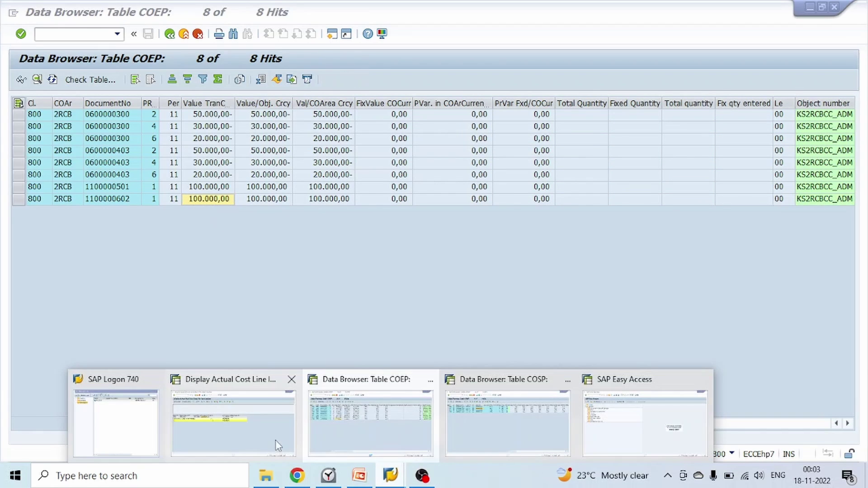
click(223, 421)
click(170, 35)
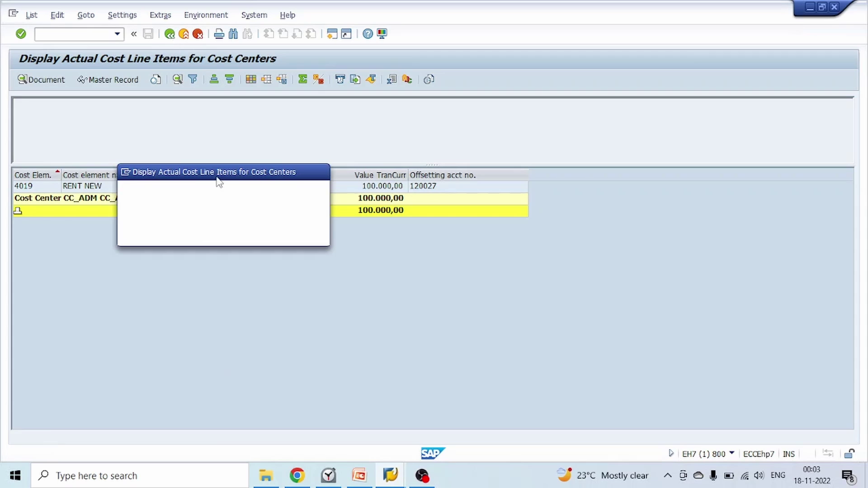
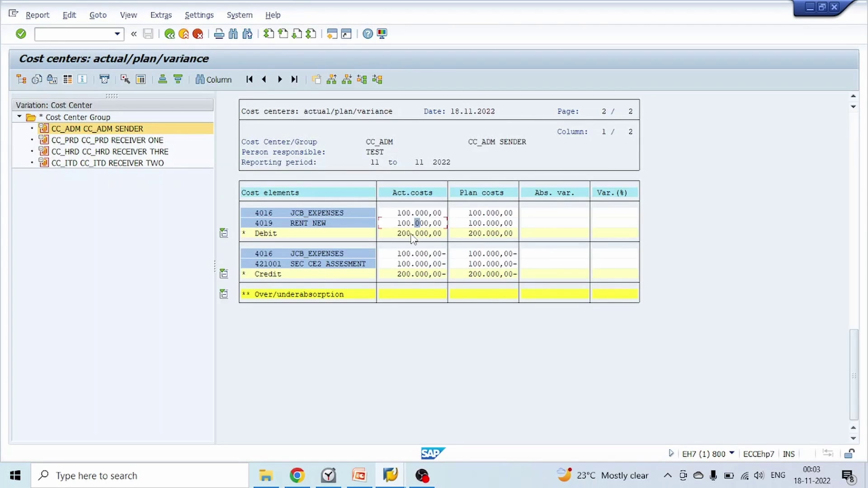
click(413, 223)
click(413, 233)
Display the actual line items behind the 4016 JCB_EXPENSES credit and identify their document number
click(417, 255)
click(268, 254)
click(407, 256)
double_click(407, 255)
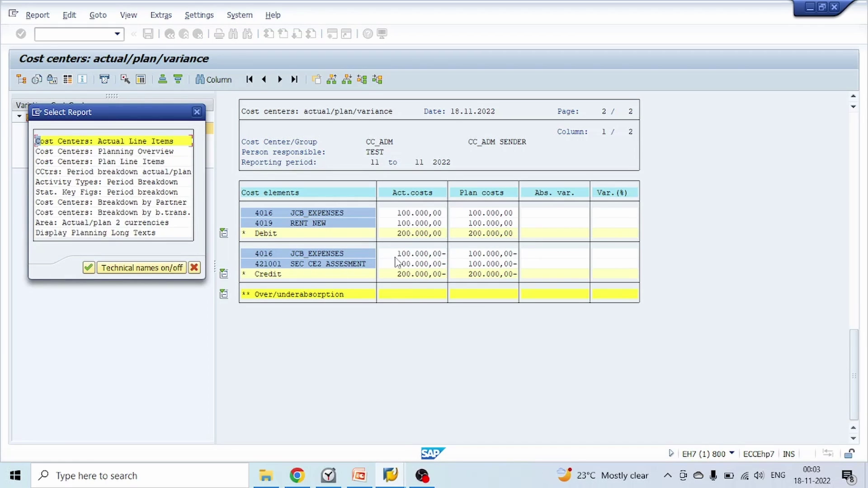
click(89, 268)
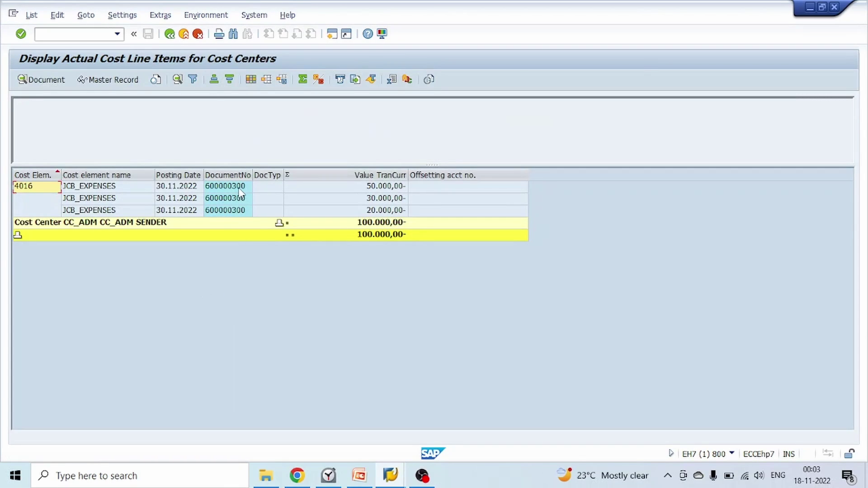
click(239, 188)
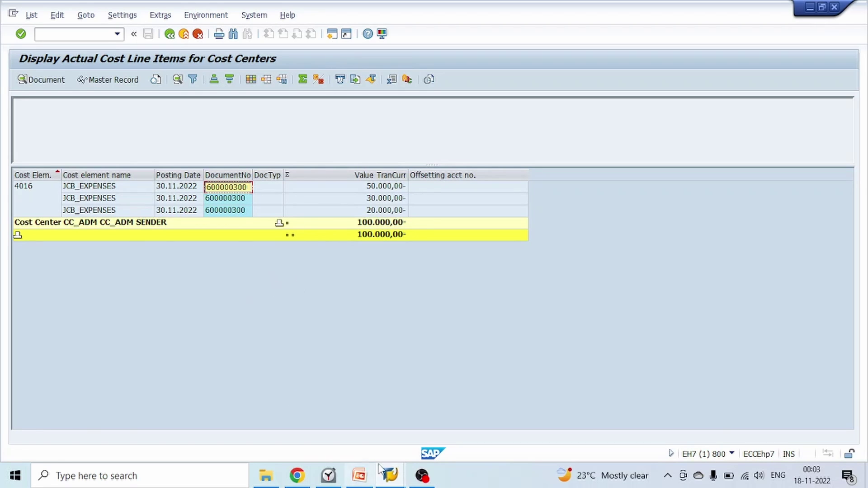
Rerun the COEP selection for document number 600000300 in CO area 2RCB with the object number cleared
mouse_move(390, 475)
click(310, 437)
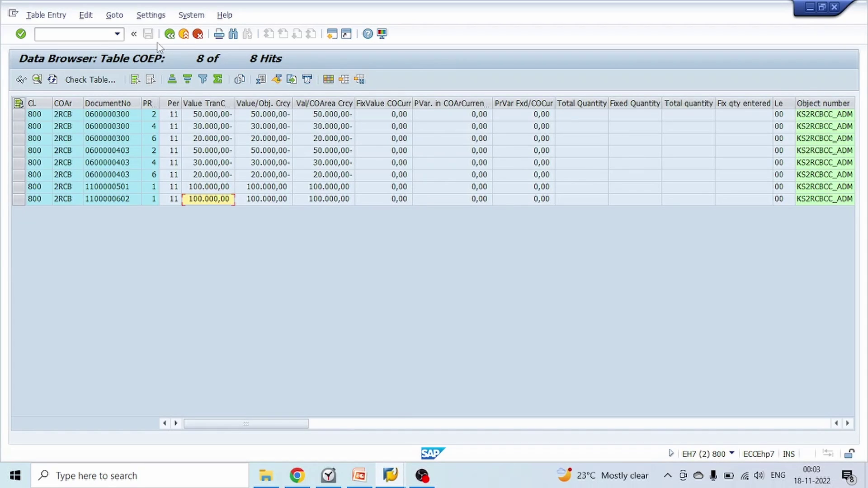
click(170, 34)
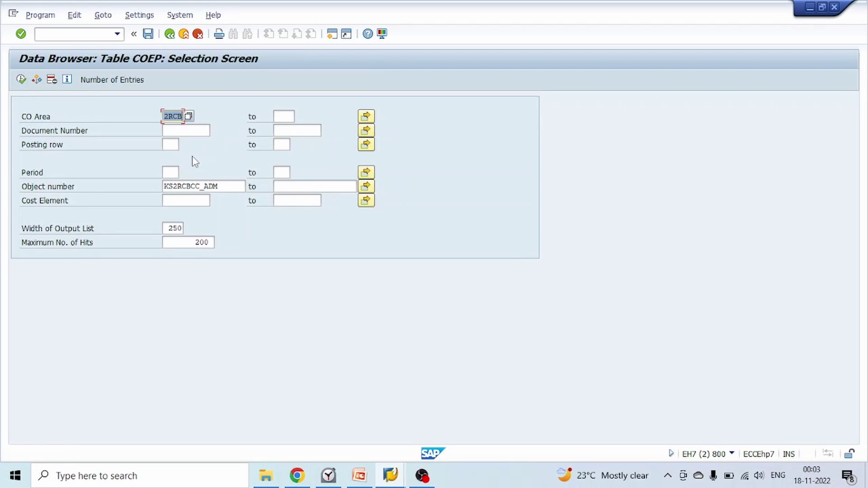
key(Tab)
key(Tab)
key(Tab)
text(600000300)
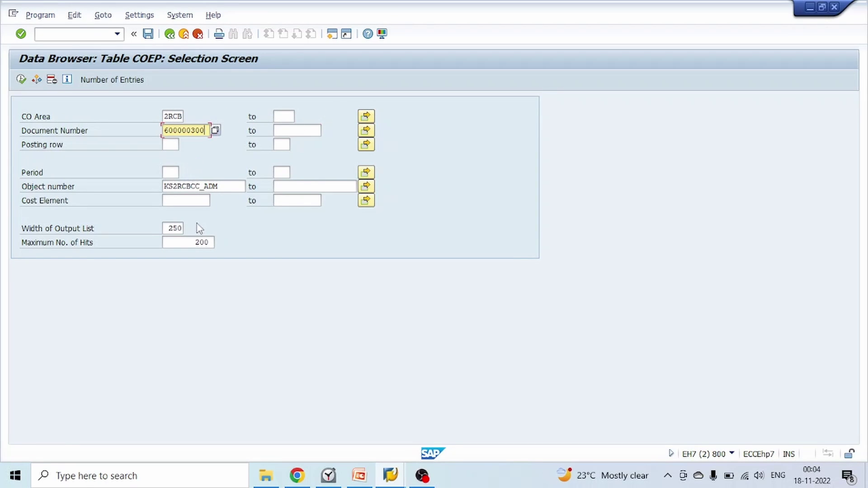
drag(221, 187, 162, 186)
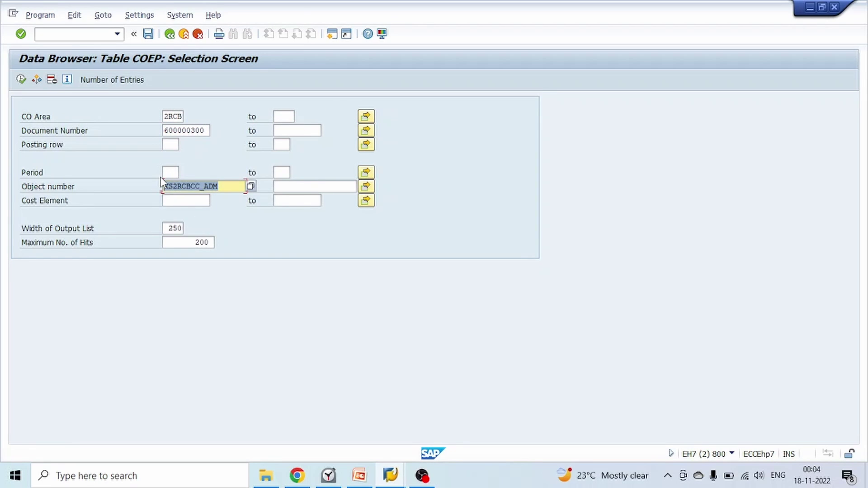
key(Delete)
click(21, 79)
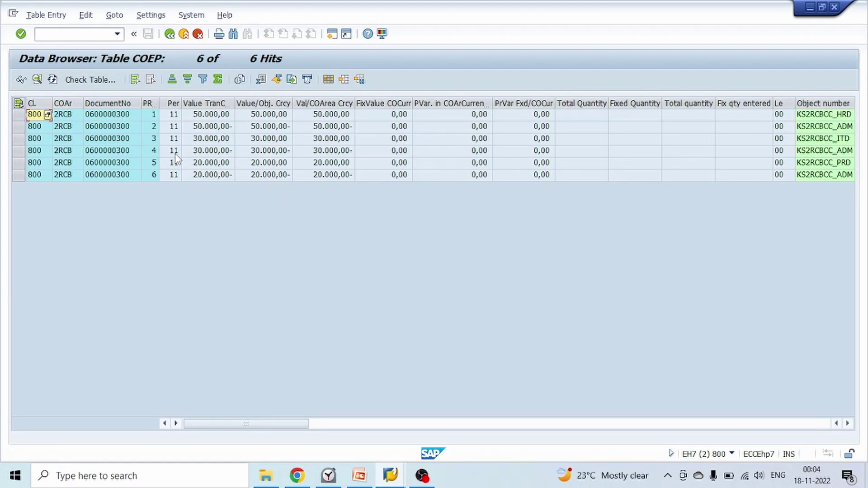
click(189, 150)
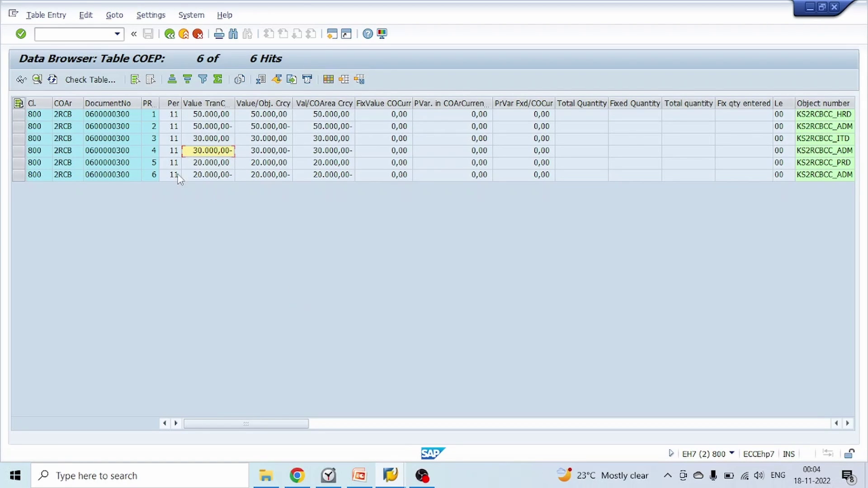
click(212, 115)
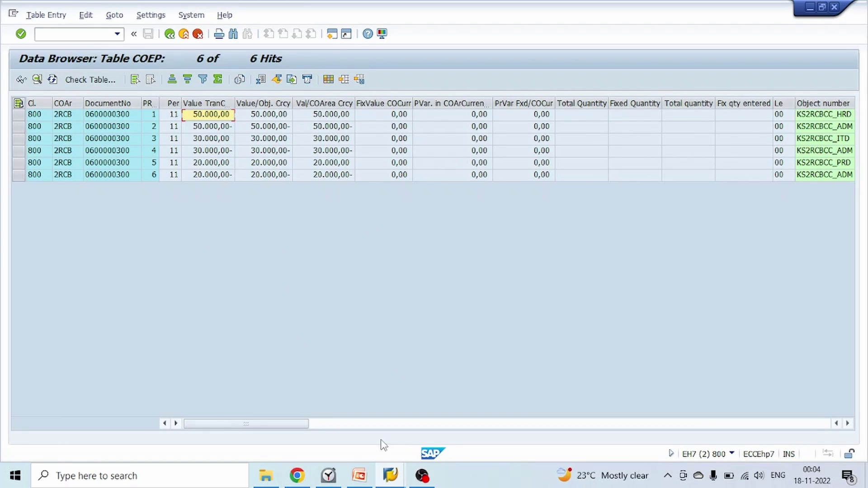
Exit the JCB_EXPENSES line item list and return to its actual credit amount in the cost center report
mouse_move(390, 475)
click(274, 427)
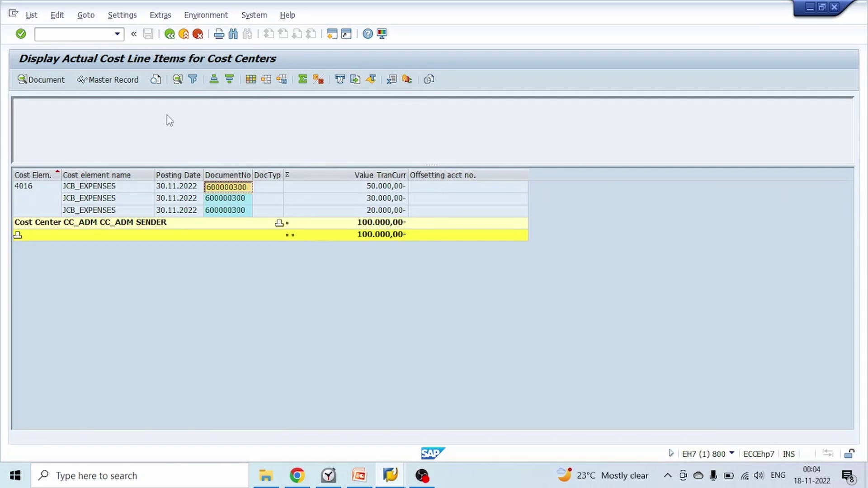
click(169, 33)
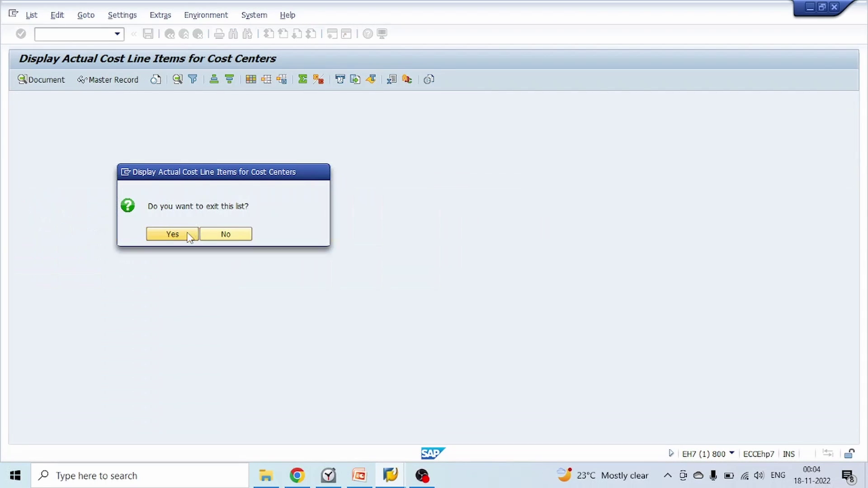
click(172, 234)
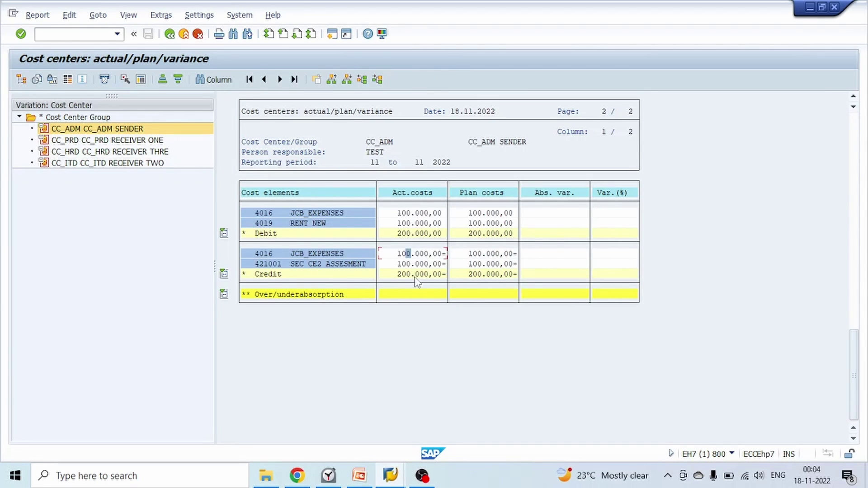
click(435, 256)
Compare the receiver debit amounts with the CC_ADM sender credit amounts in the COEP entries of document 600000300
click(389, 475)
click(360, 409)
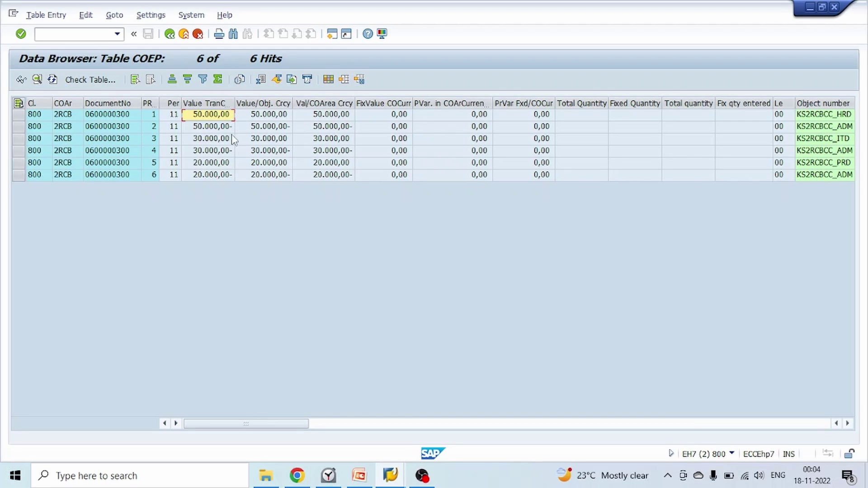
click(228, 141)
click(216, 167)
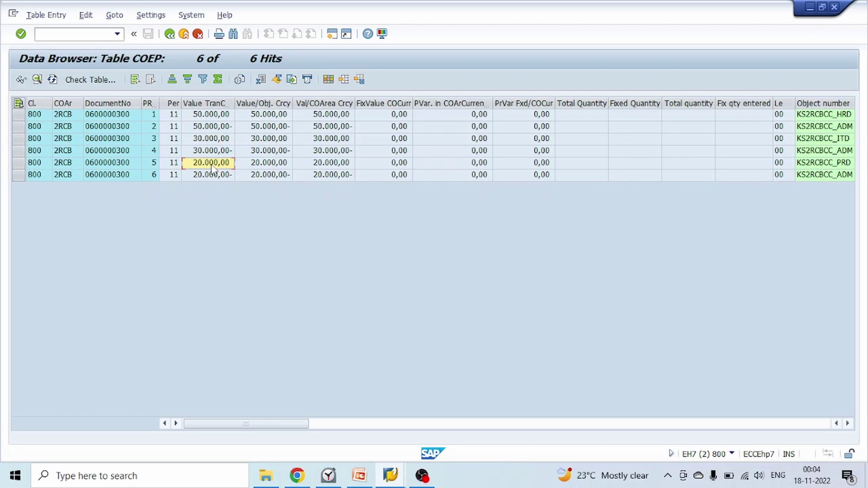
click(224, 130)
click(228, 151)
click(225, 175)
click(222, 116)
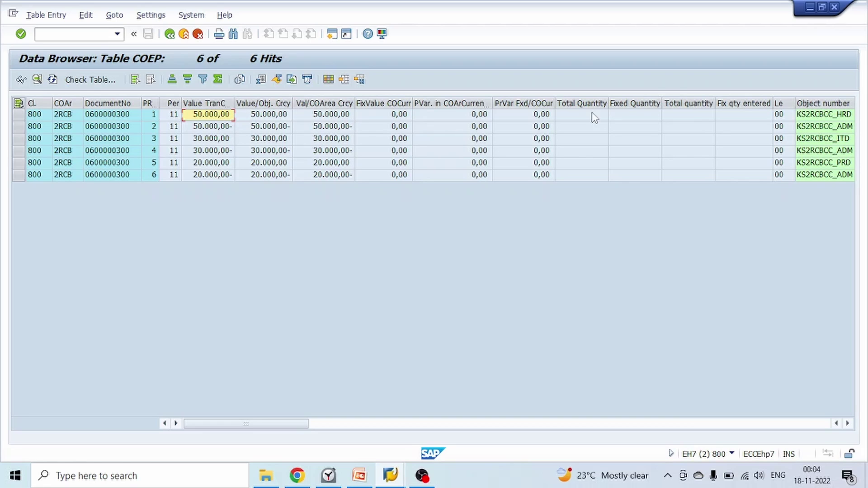
click(227, 130)
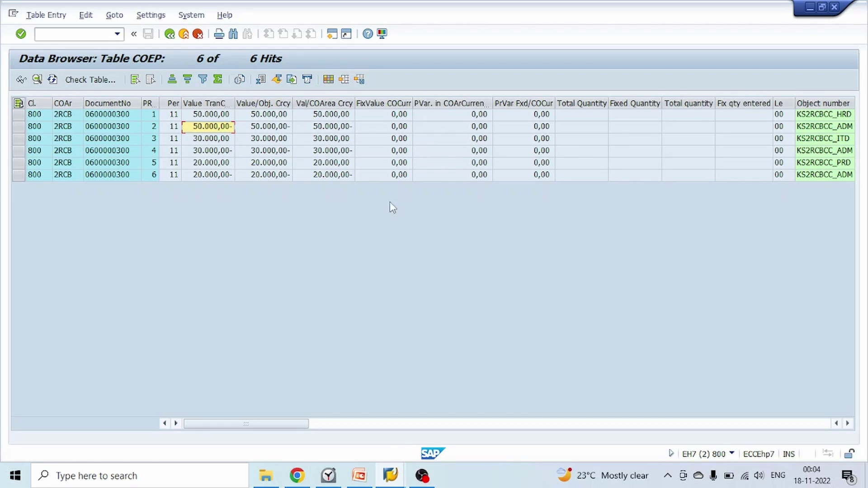
View the actual line items of the 421001 SEC CE2 ASSESMENT credit from the cost center report and exit the list
click(403, 480)
click(218, 430)
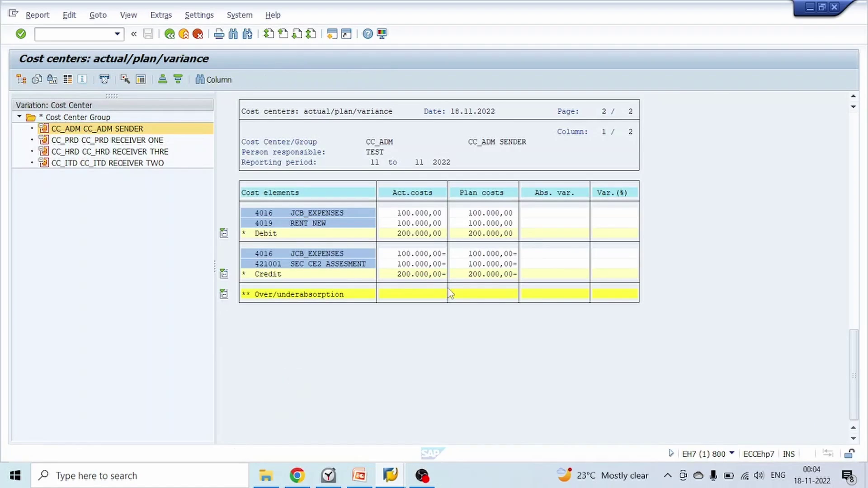
double_click(420, 270)
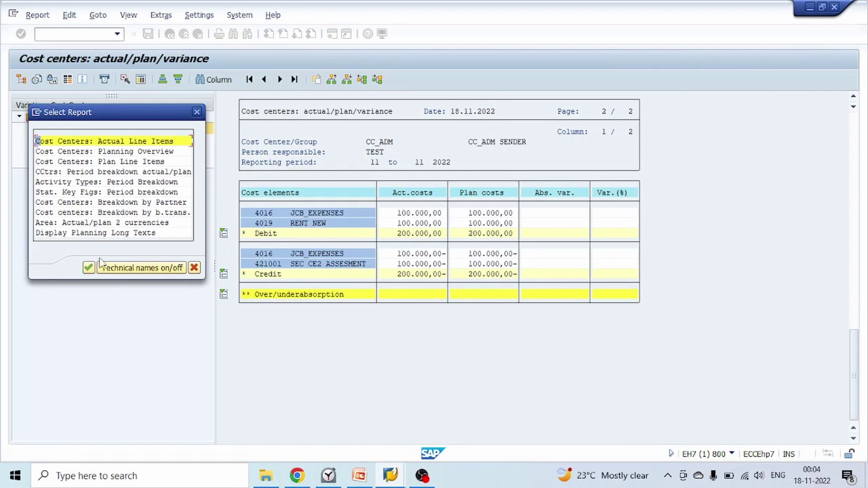
click(89, 268)
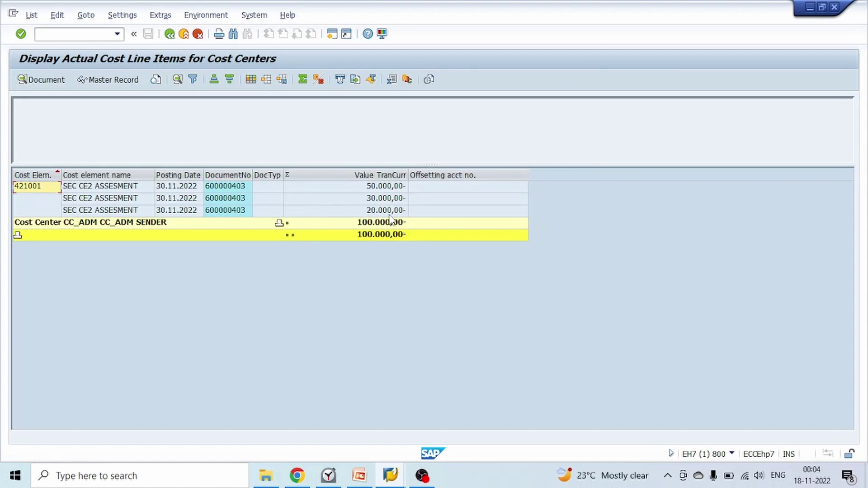
click(171, 37)
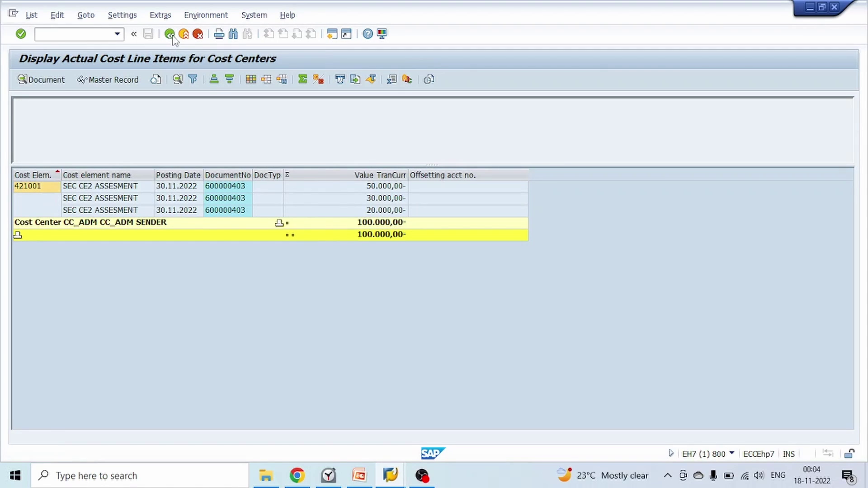
click(174, 235)
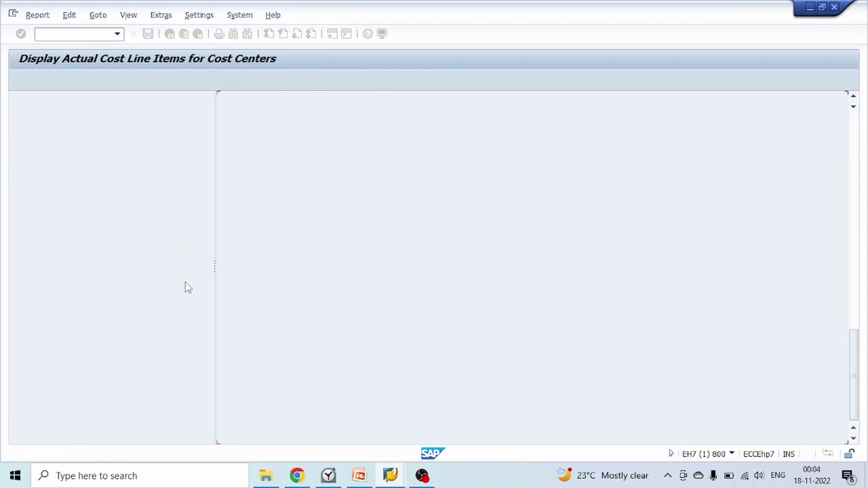
Check the cost element column of the COEP entries for document 600000300
key(alt+Tab)
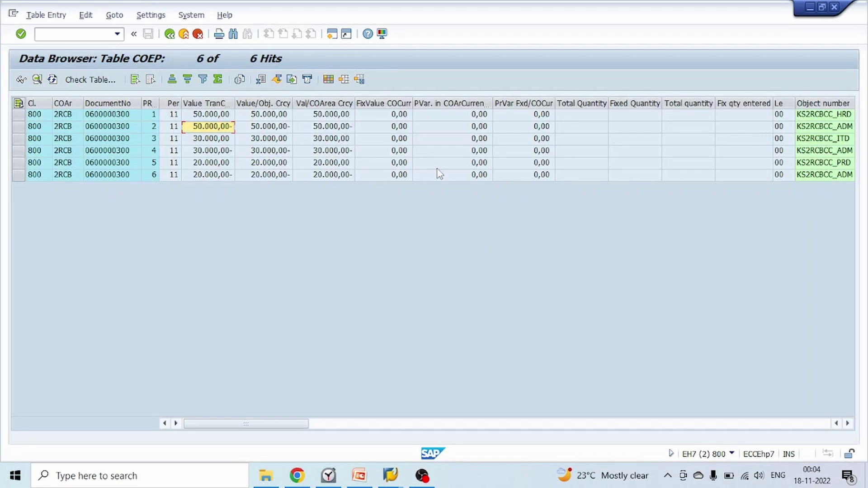
key(Right)
key(Right)
key(Right)
key(Right)
key(Right)
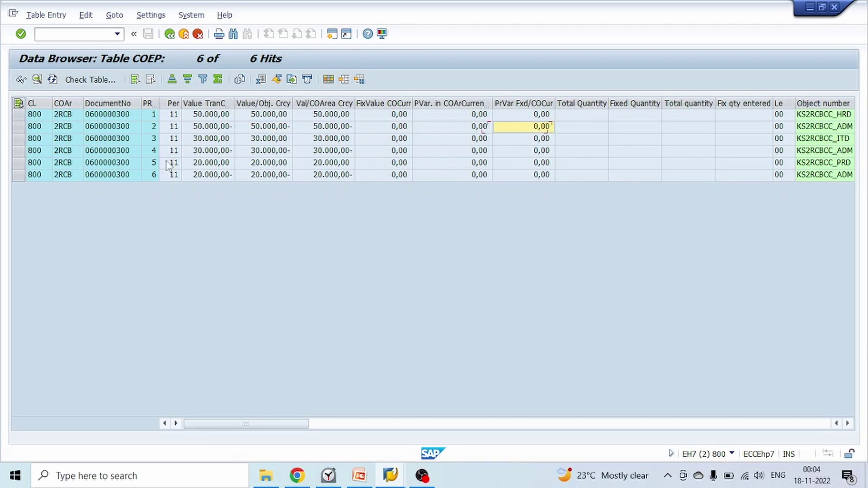
key(Right)
key(Right)
key(Right)
key(Right)
key(Right)
key(Right)
key(Right)
key(Right)
key(Right)
key(Right)
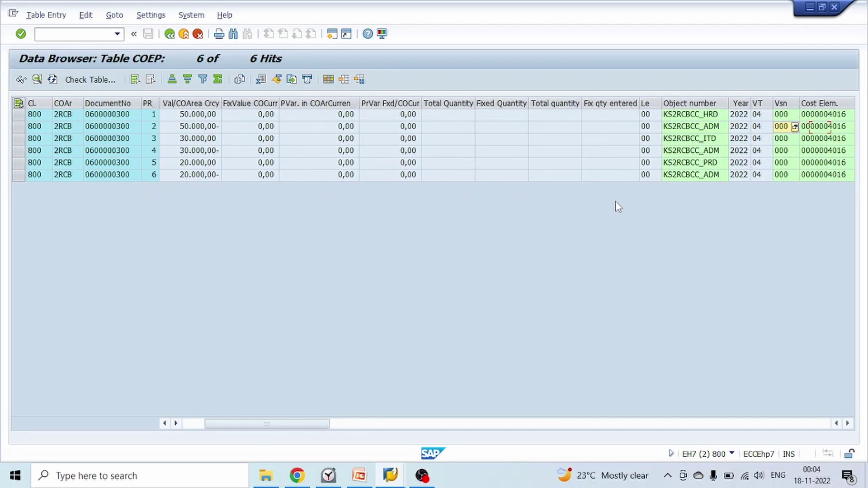
key(Right)
click(714, 128)
click(714, 101)
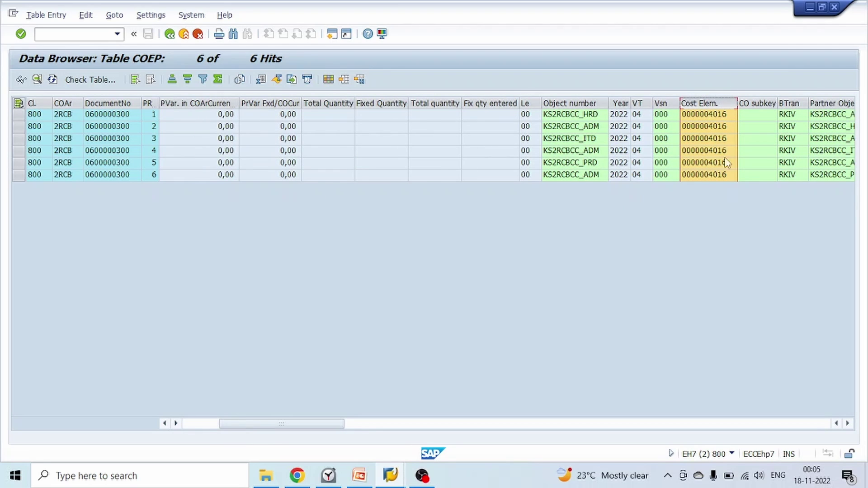
click(715, 129)
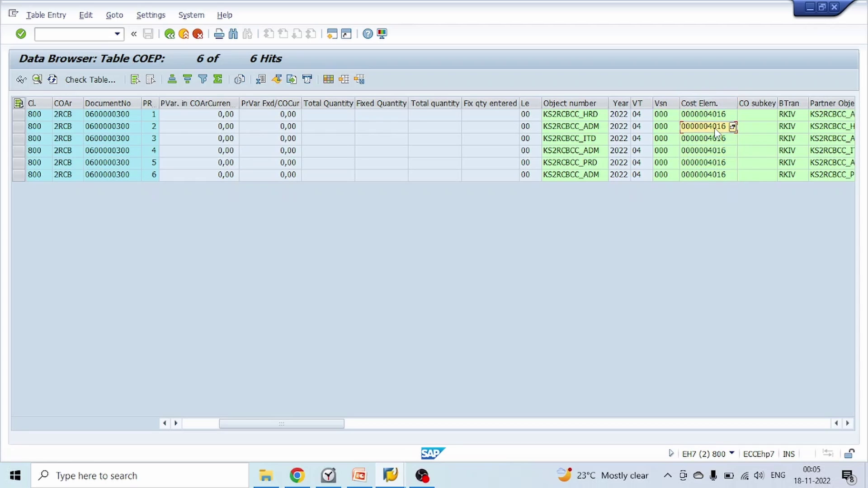
Check the business transaction and partner object columns of the COEP entries for document 600000300
click(792, 103)
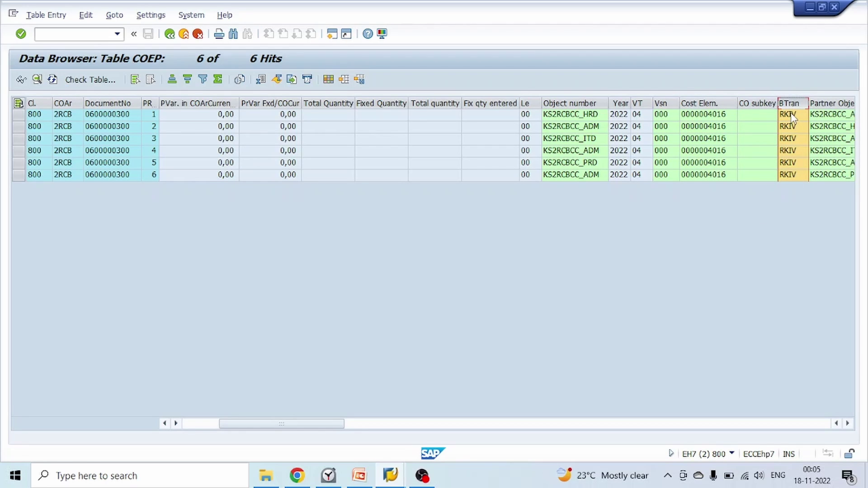
click(794, 128)
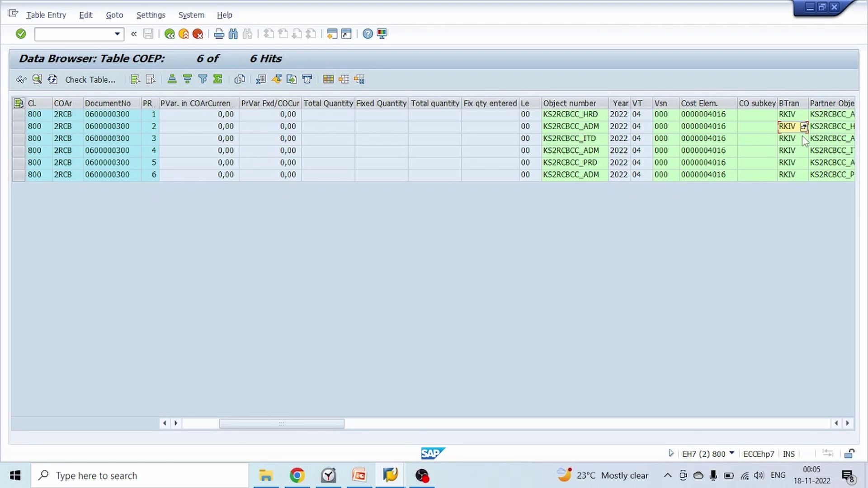
key(Right)
key(Right)
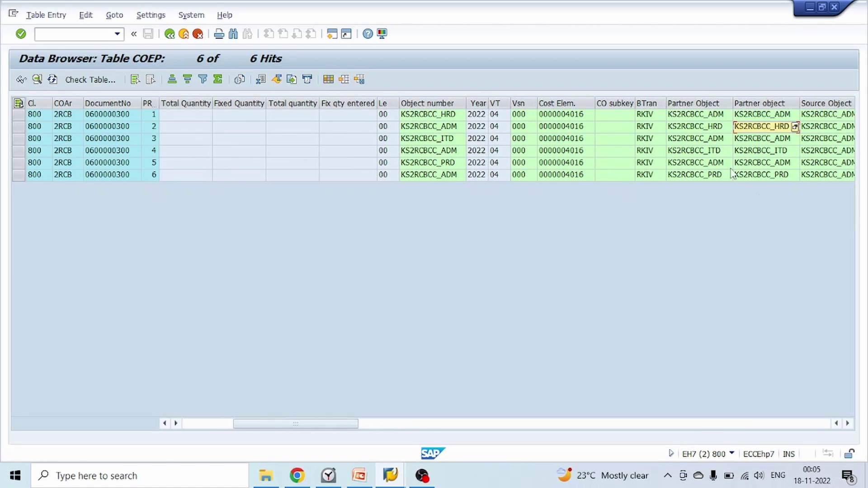
click(703, 175)
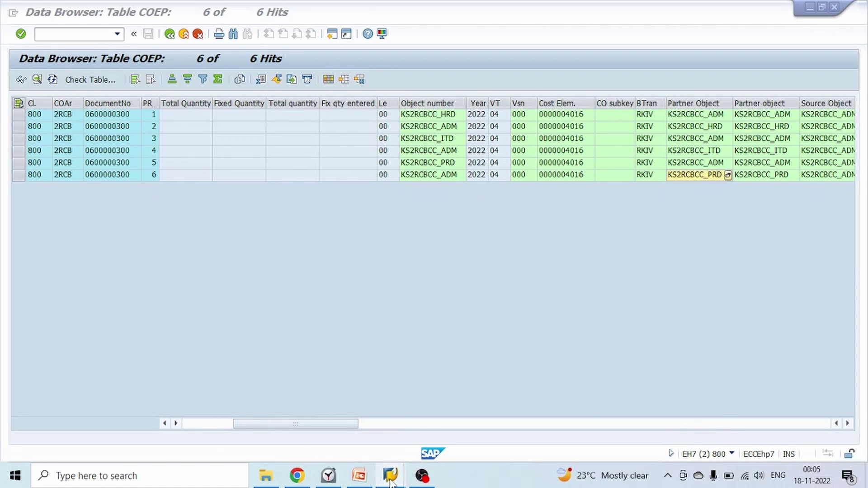
View the actual line items of the 421001 SEC CE2 ASSESMENT credit from the cost center report and select the first document number
mouse_move(390, 476)
click(289, 443)
click(306, 265)
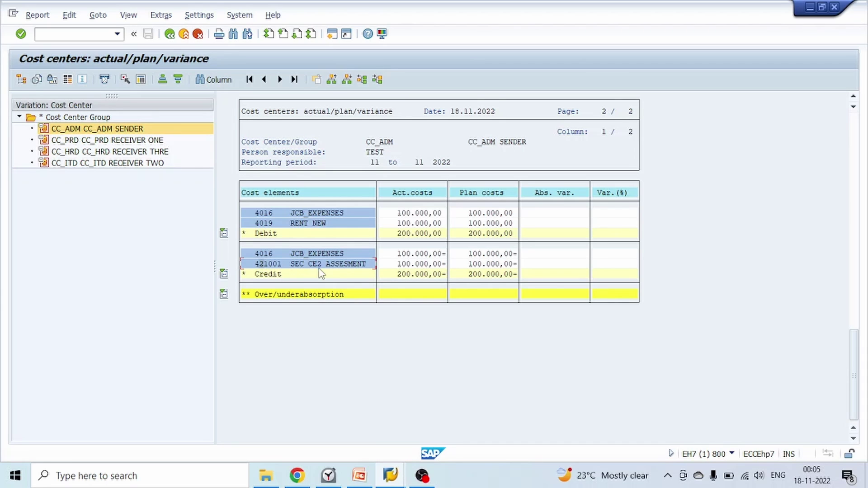
double_click(420, 267)
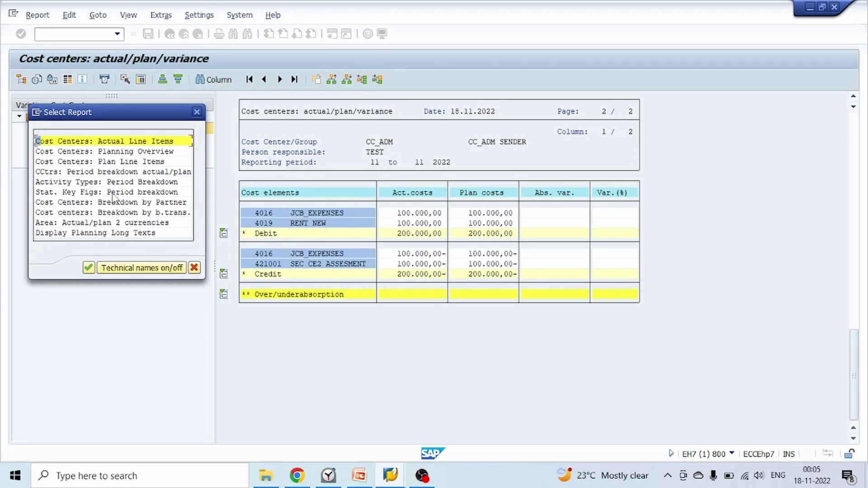
click(88, 268)
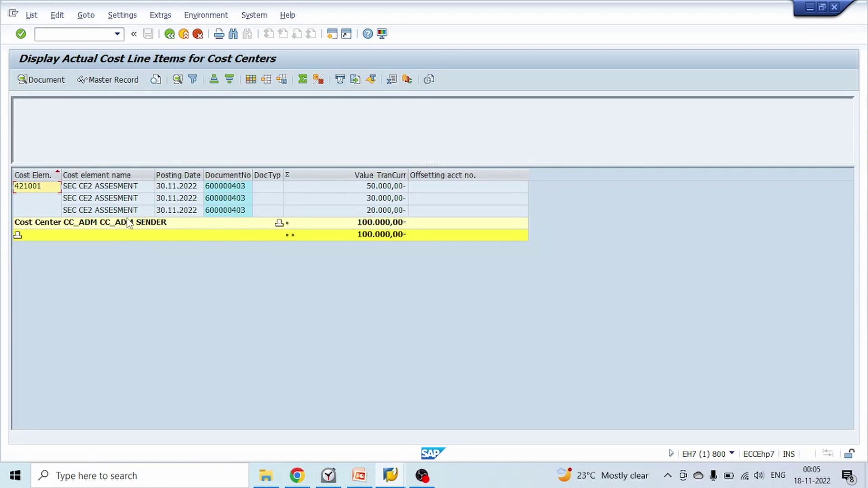
click(235, 188)
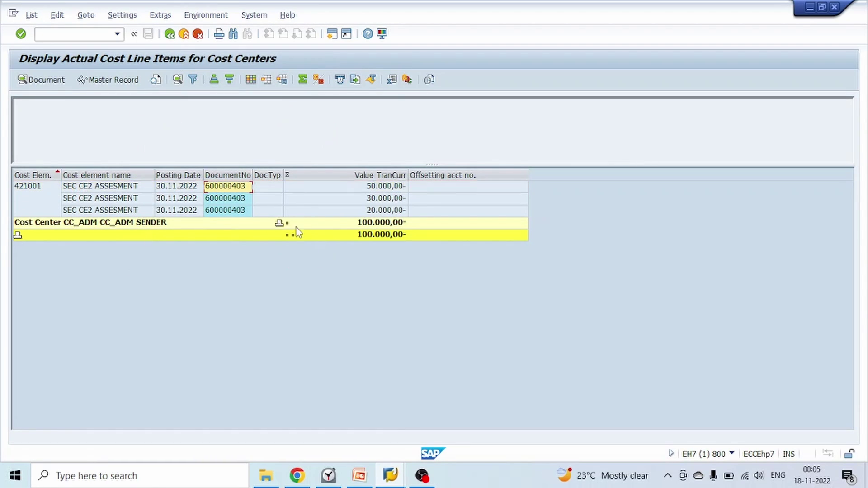
Rerun the COEP selection for document number 600000403
mouse_move(390, 475)
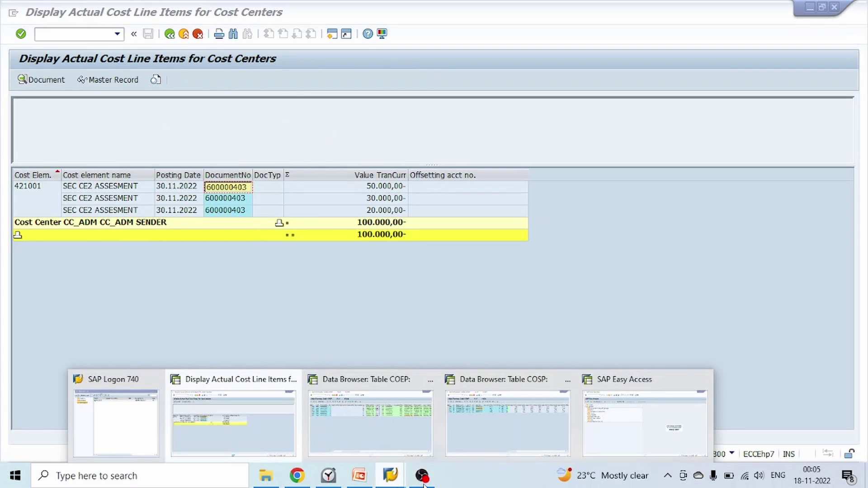
click(330, 408)
click(170, 33)
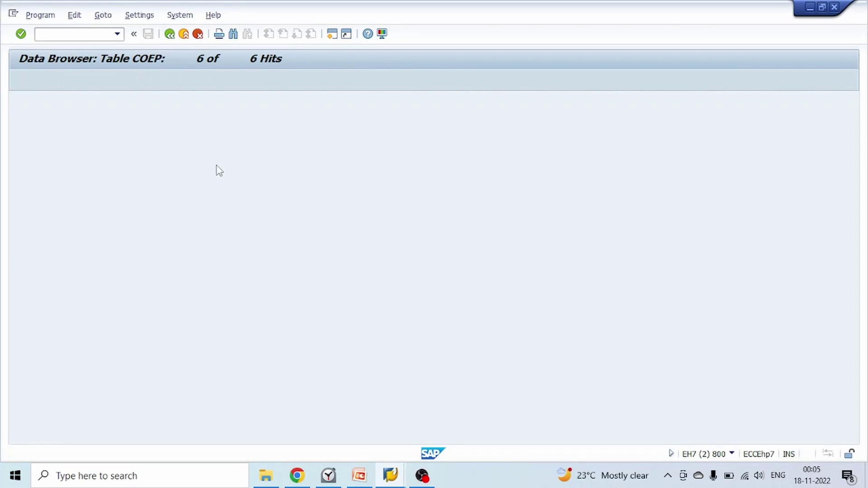
key(Tab)
key(Tab)
key(Delete)
text(600000403)
click(22, 80)
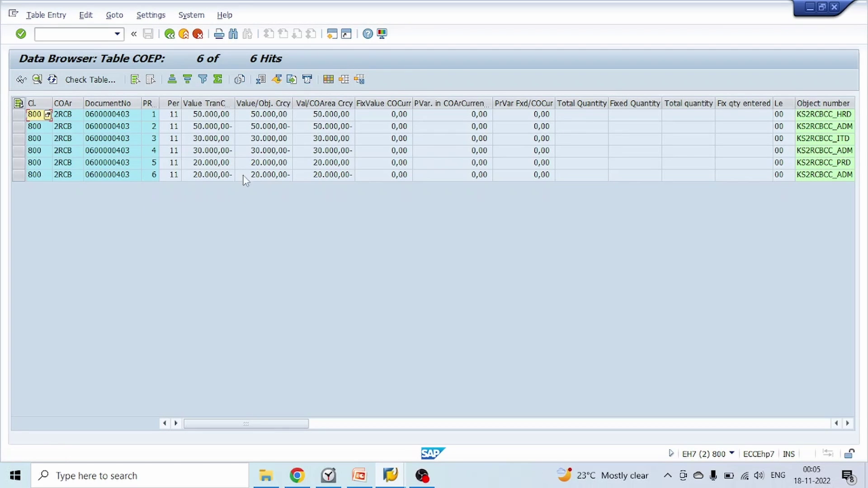
Compare the receiver debit amounts with the sender credit amounts in the COEP entries of document 600000403
click(210, 116)
click(223, 141)
click(224, 164)
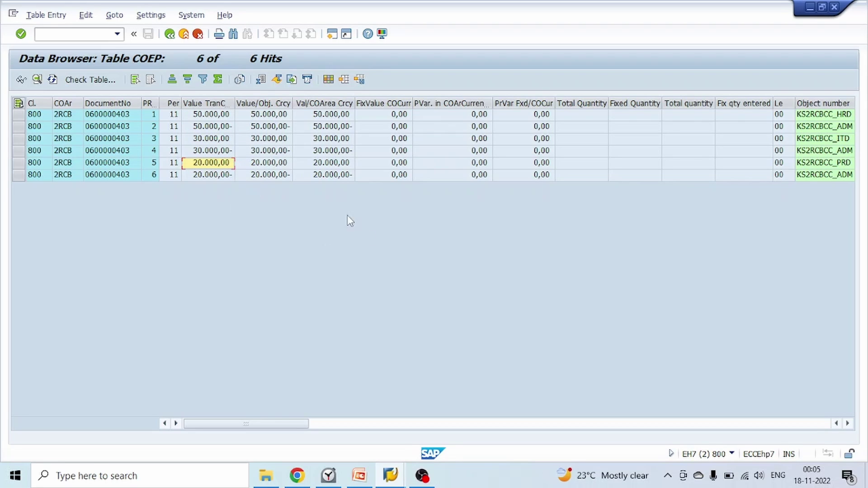
click(226, 152)
Examine the cost element and business transaction columns of the COEP entries for document 600000403
key(Right)
key(Right)
key(Right)
key(Right)
key(Right)
key(Right)
key(Right)
key(Right)
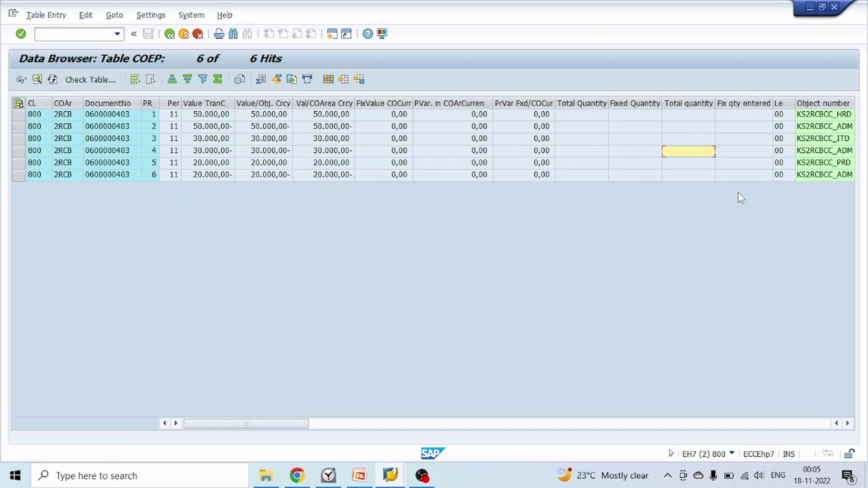
key(Right)
key(Right)
key(Right)
key(Right)
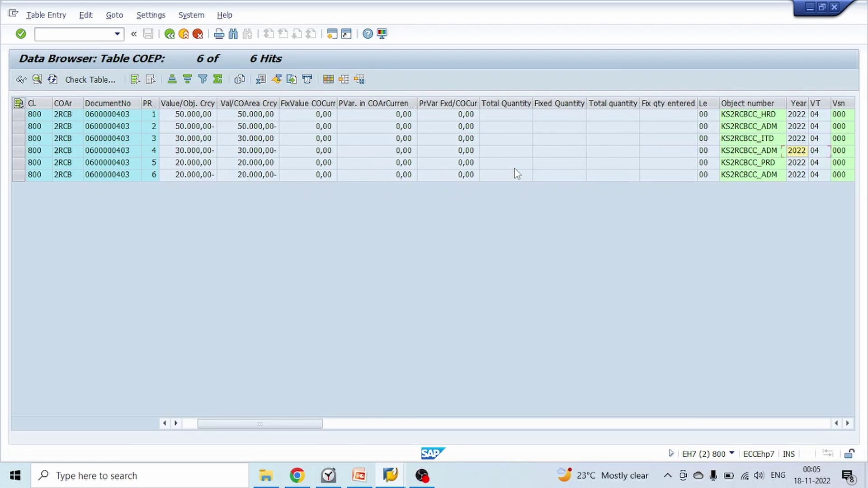
key(Right)
key(Right)
key(Right)
key(Right)
key(Right)
key(Right)
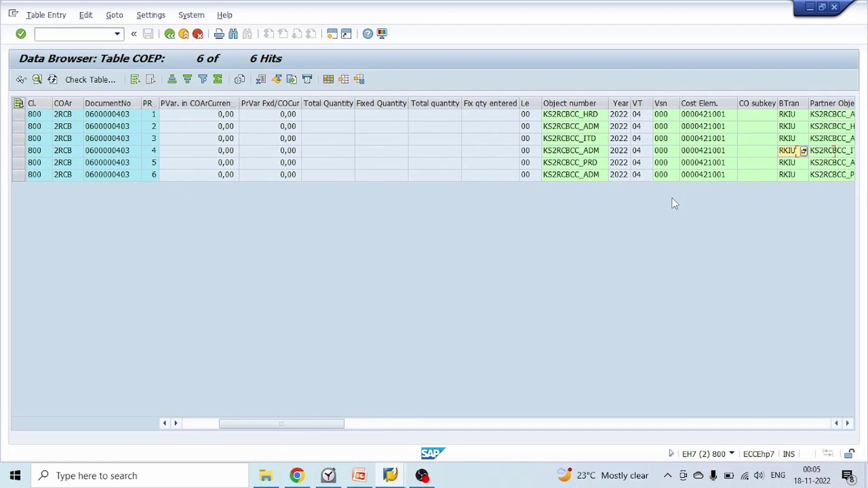
click(628, 104)
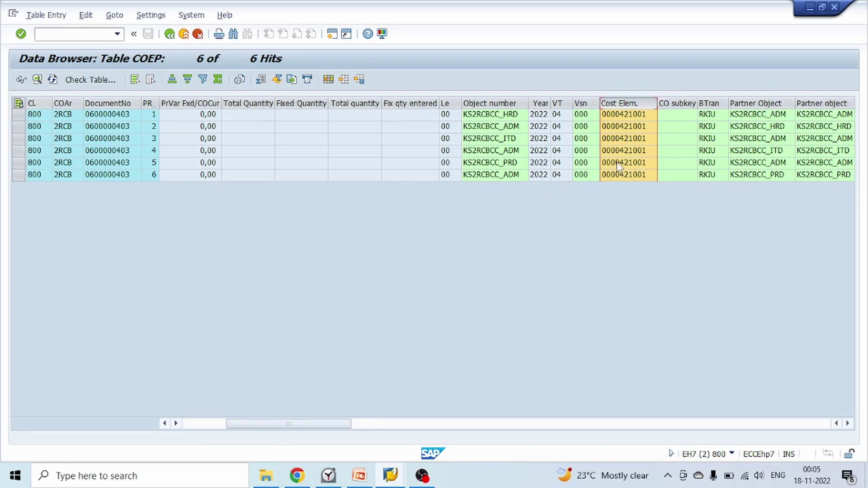
click(710, 104)
ctrl+click(635, 105)
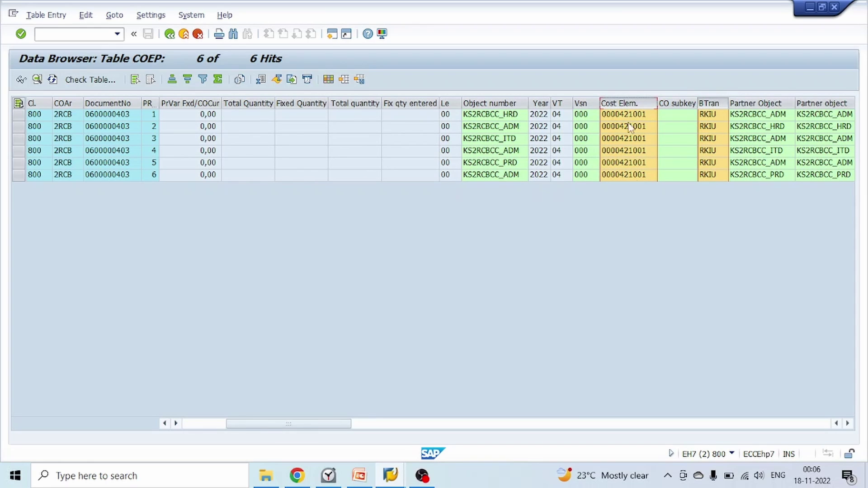
click(712, 118)
Examine the partner objects and their business transaction in the COEP entries of document 600000403 against the object numbers
click(757, 154)
click(764, 117)
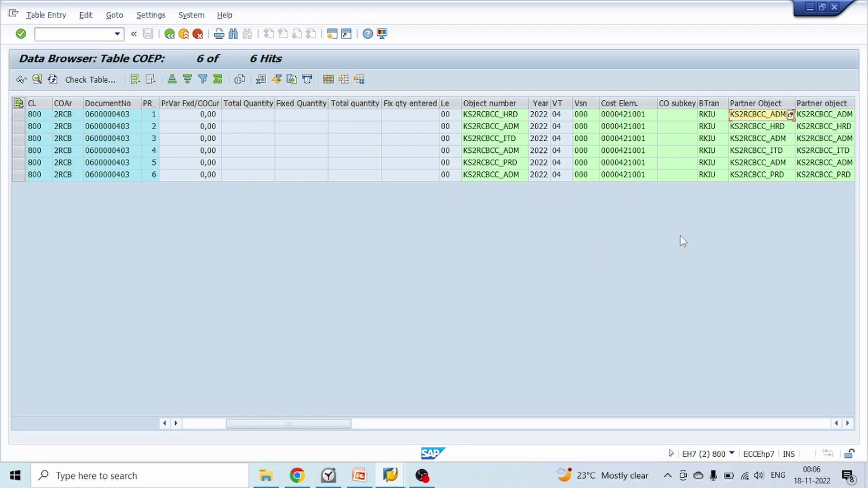
click(767, 154)
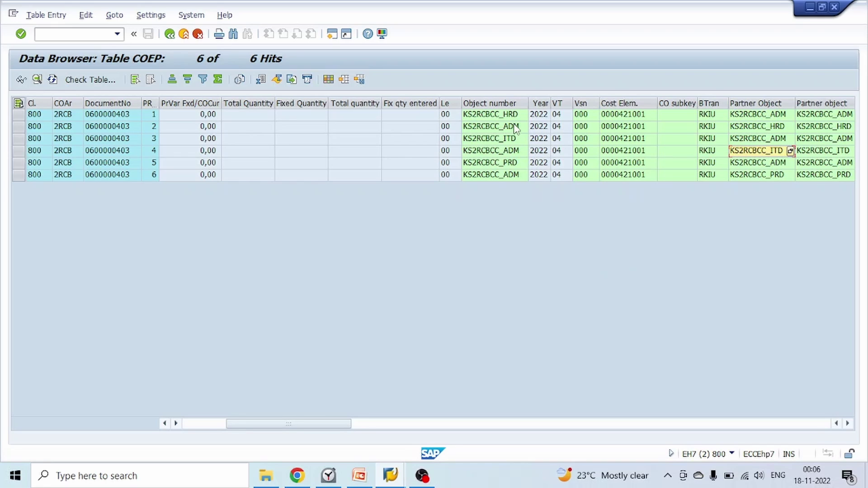
click(742, 102)
click(764, 140)
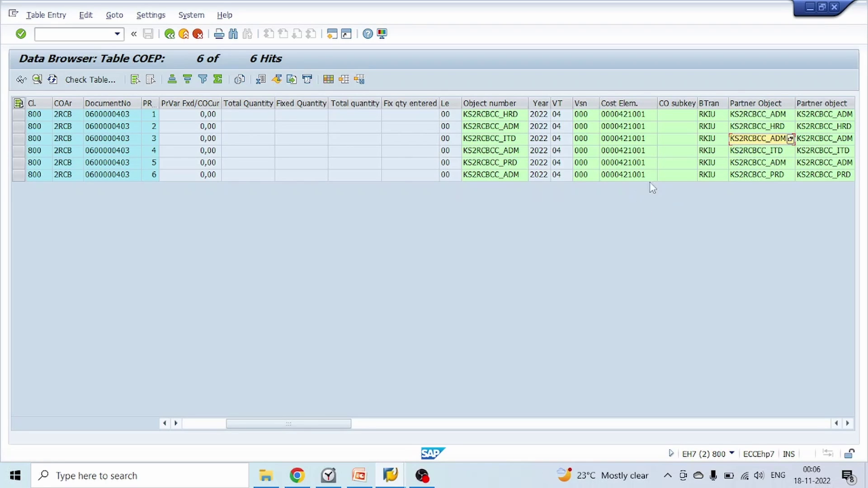
click(712, 118)
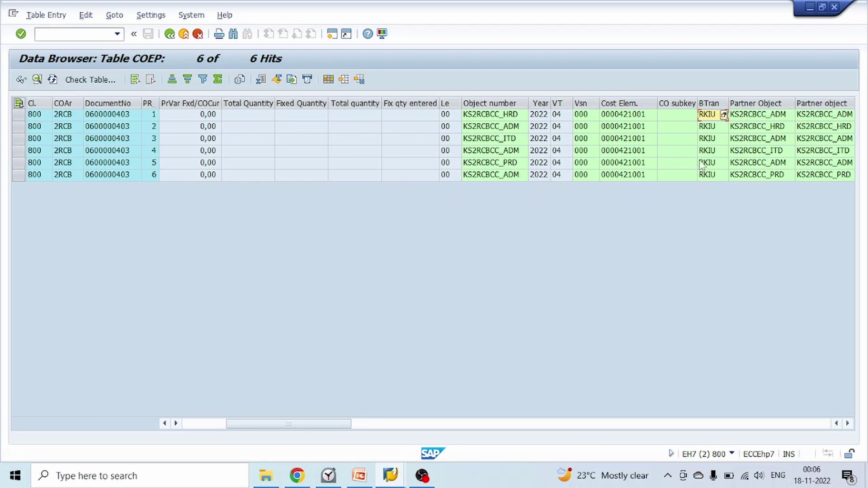
click(765, 105)
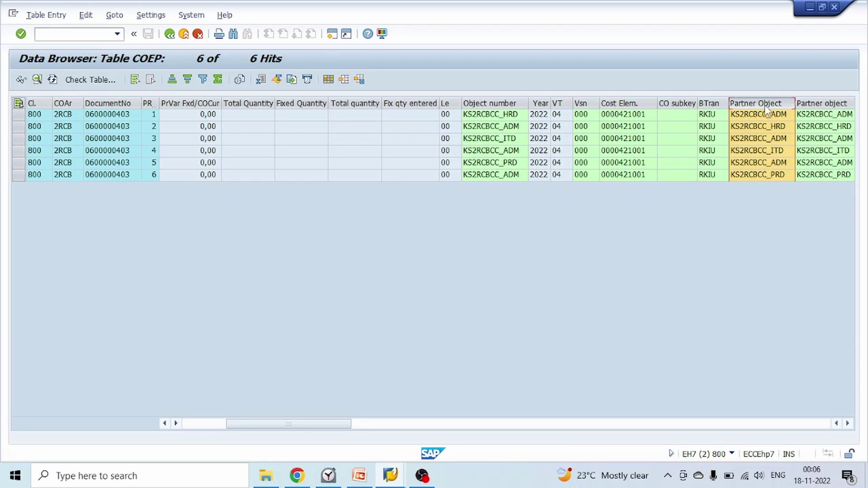
click(528, 268)
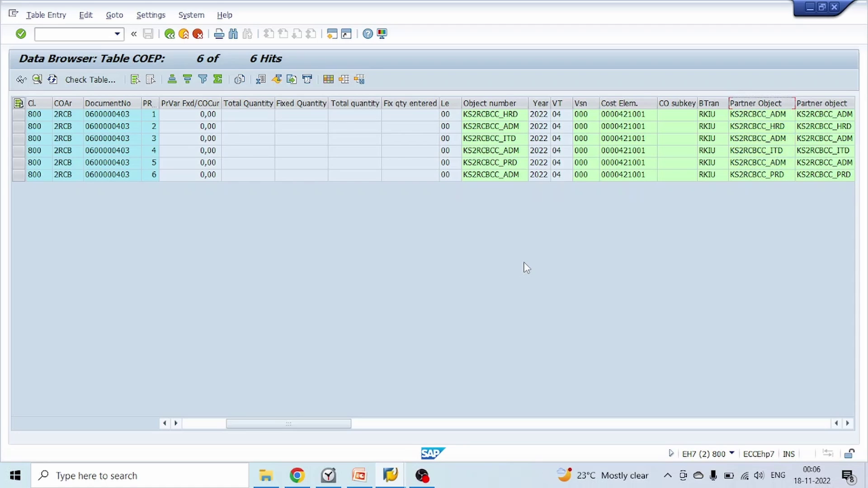
Exit the SEC CE2 ASSESMENT line item list and return to the cost center report
click(389, 478)
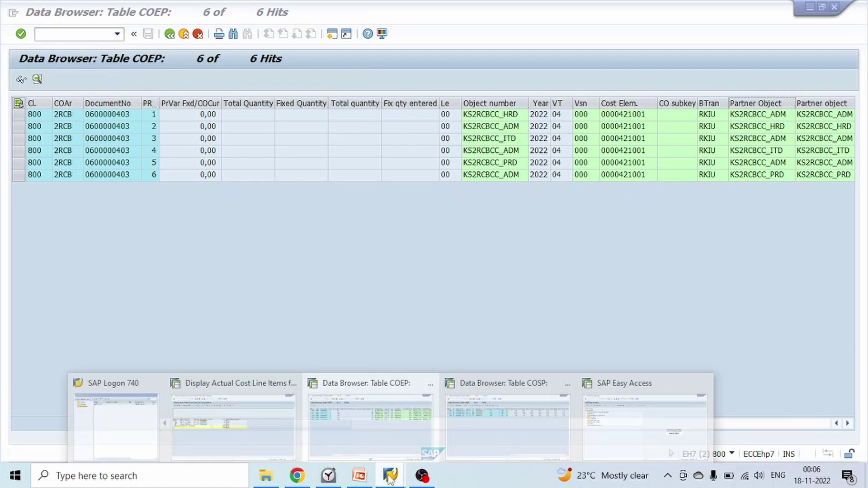
click(280, 429)
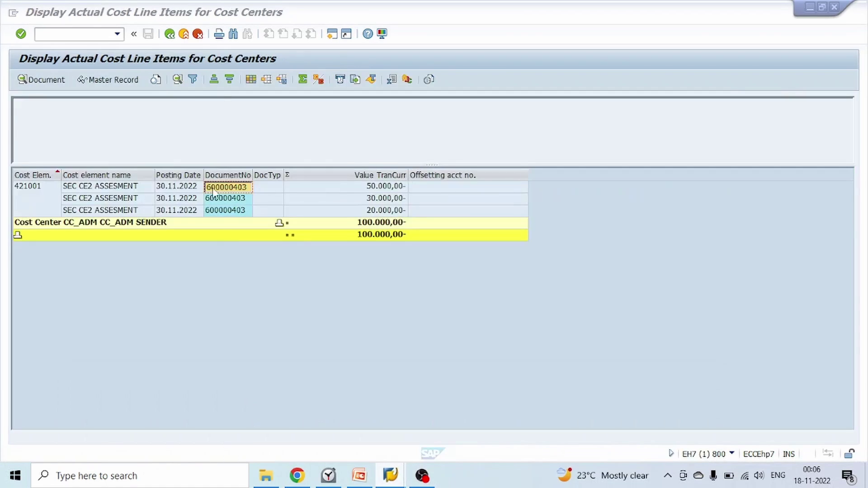
click(171, 35)
click(173, 232)
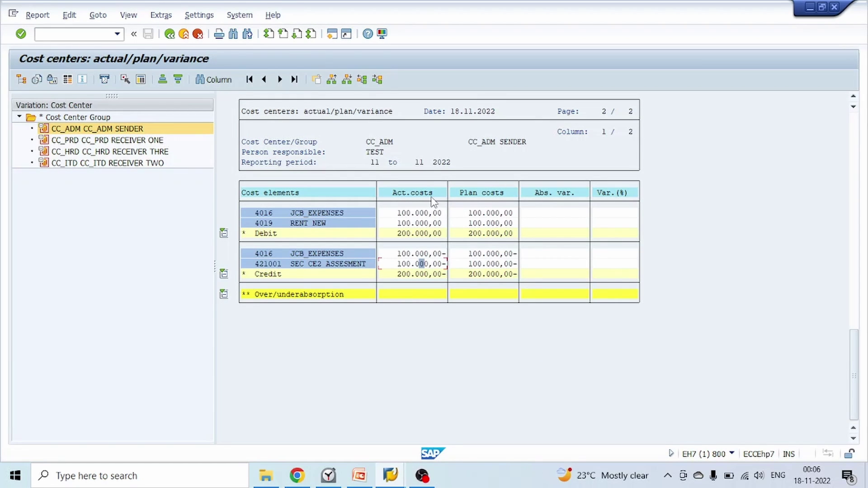
Look at the COEP entries again and review the plan debit amounts of 4019 RENT NEW and 4016 JCB_EXPENSES in the cost center report
click(392, 476)
click(352, 421)
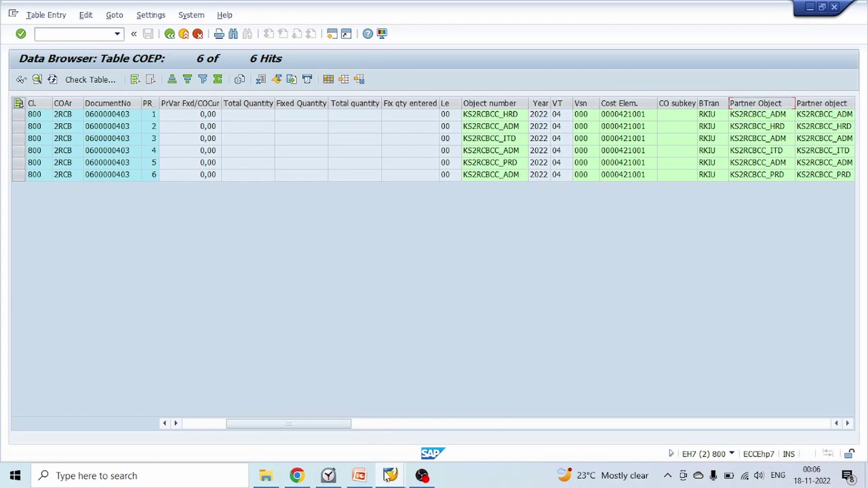
click(390, 479)
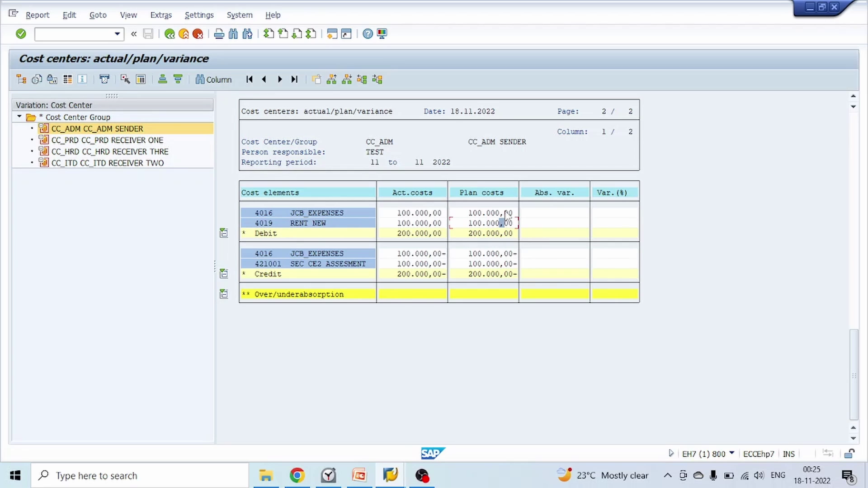
click(488, 223)
click(491, 215)
Open the selection screen for table COSP in the Data Browser
mouse_move(392, 473)
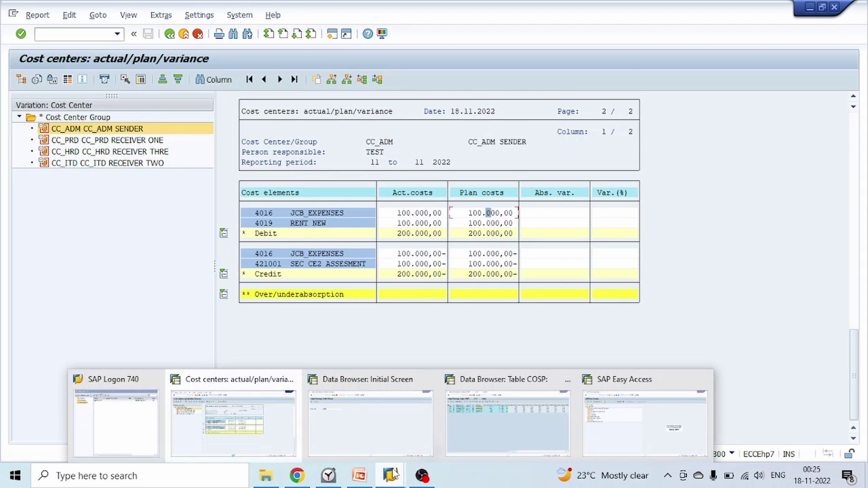
click(333, 440)
key(Return)
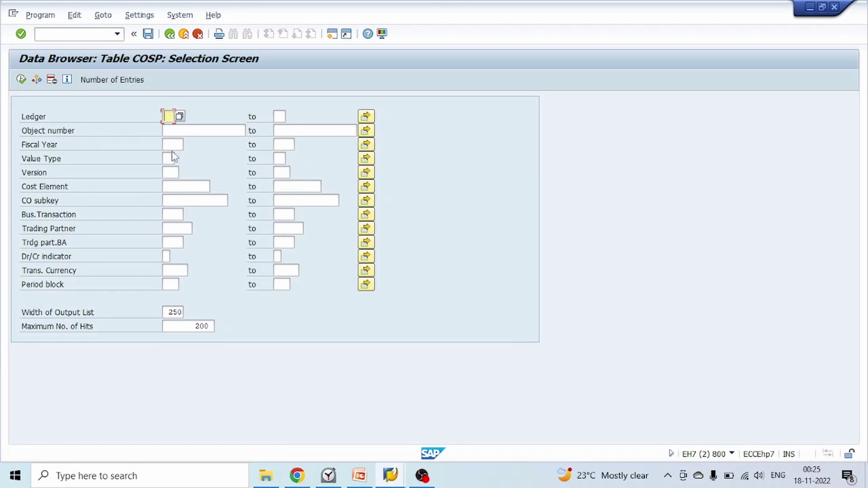
Set the fiscal year to 2022 in the COSP selection criteria
click(173, 147)
text(20)
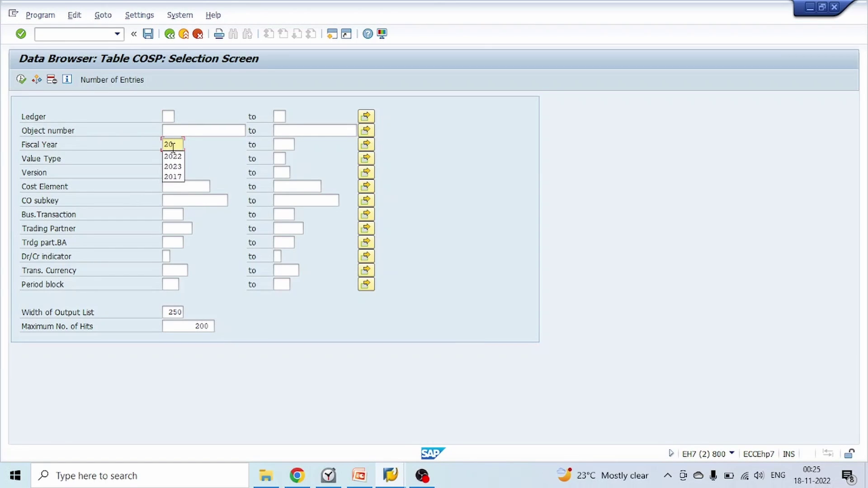
text(22)
key(Tab)
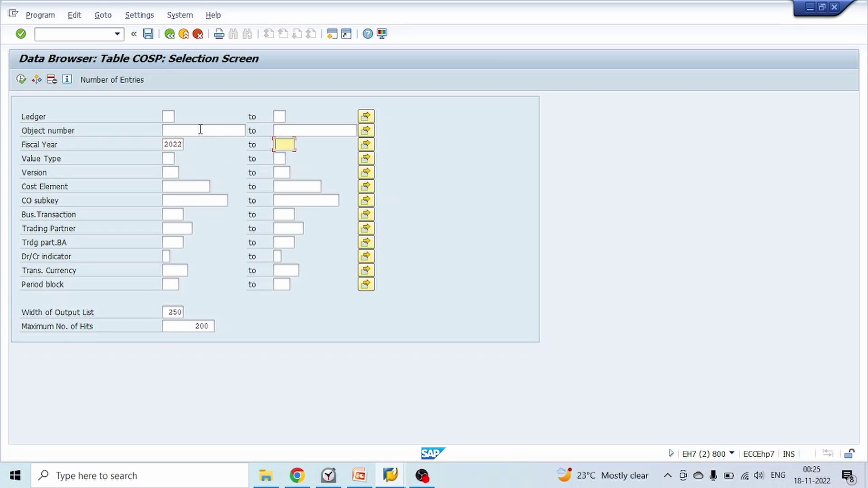
Restrict the object numbers to KS2RCBCC_ADM, KS2RCBCC_HRD, KS2RCBCC_PRD and KS2RCBCC_ITD and run the COSP selection
click(196, 130)
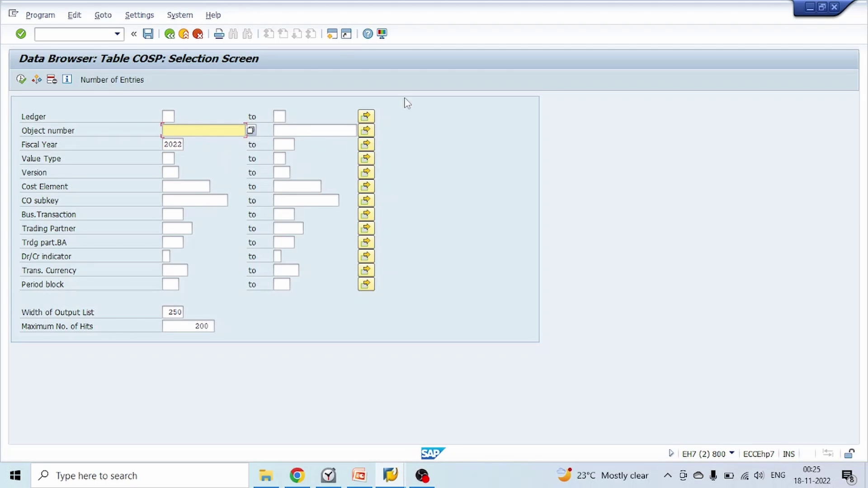
click(366, 130)
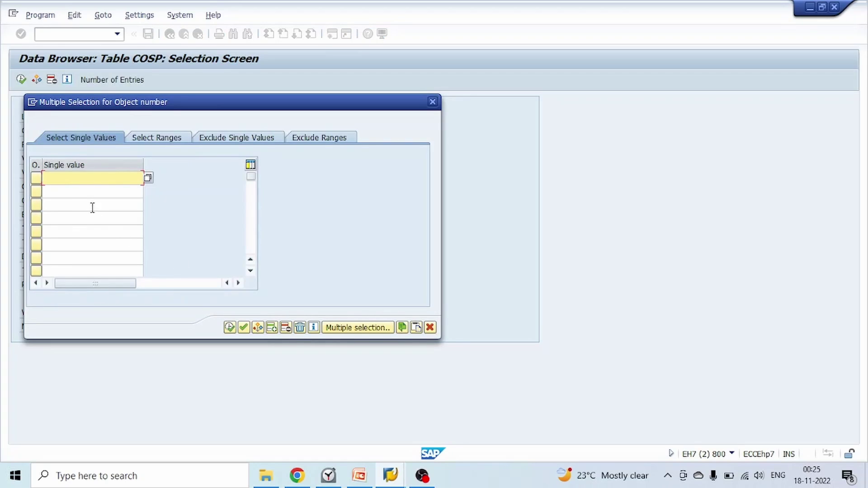
key(BackSpace)
click(99, 202)
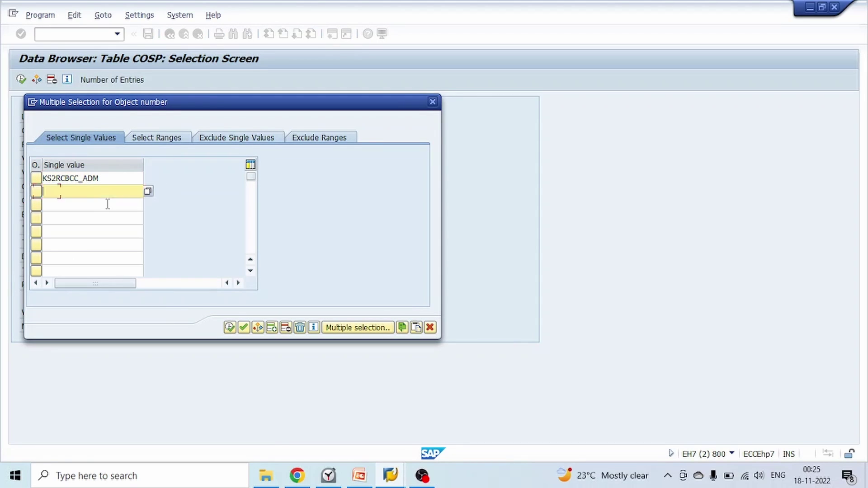
key(BackSpace)
click(99, 222)
key(BackSpace)
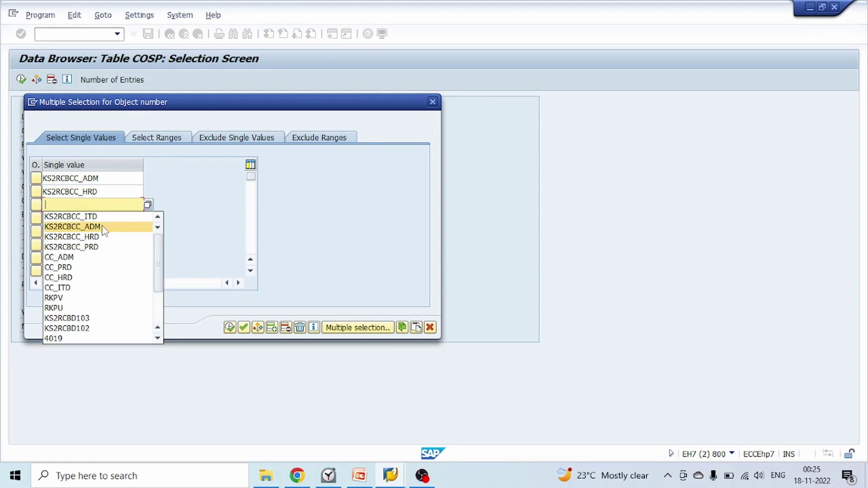
click(98, 247)
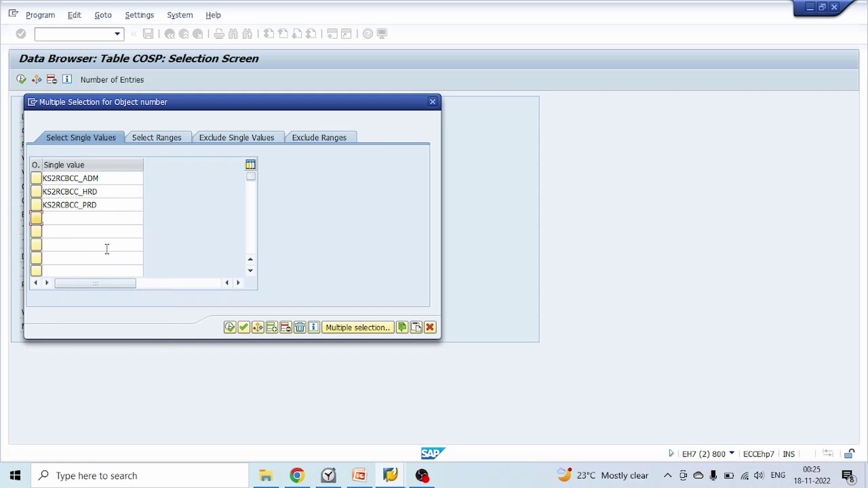
key(BackSpace)
click(98, 230)
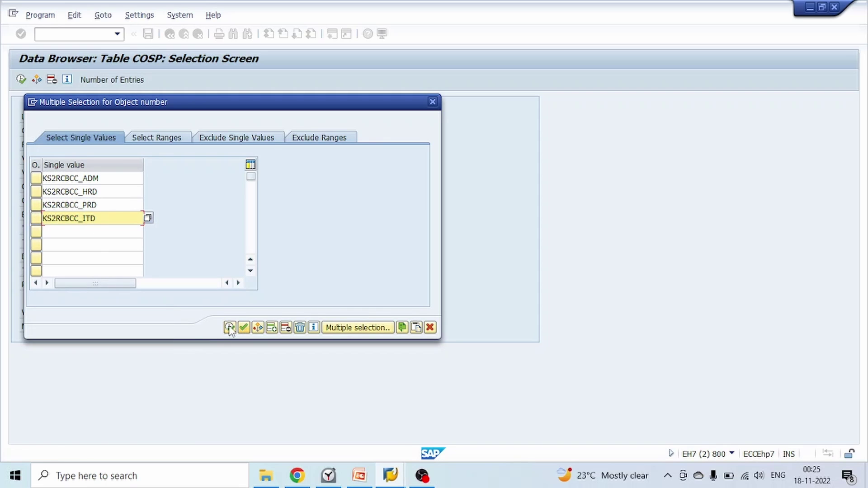
click(243, 327)
click(21, 79)
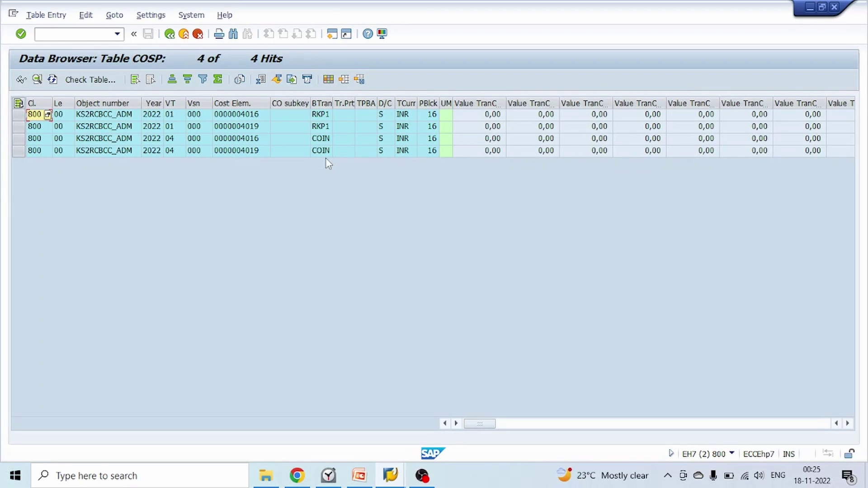
Check the plan debit costs of 4019 RENT NEW and 4016 JCB_EXPENSES in the cost center report and return to the COSP entries
mouse_move(391, 475)
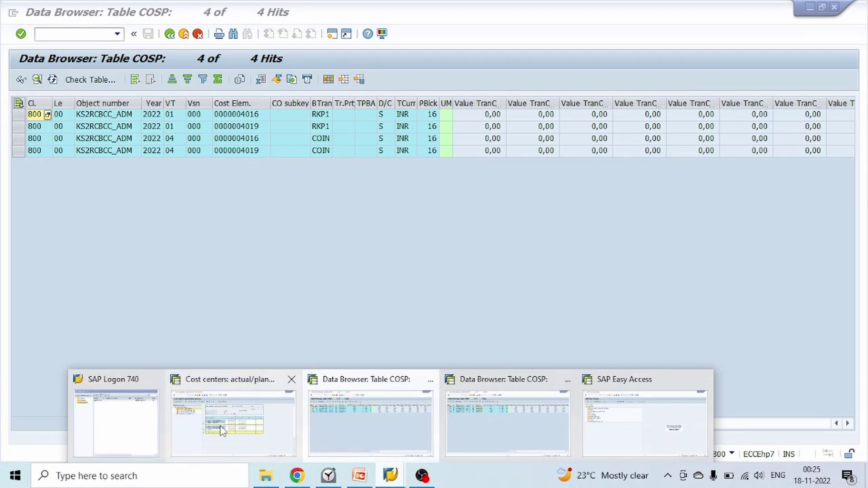
click(235, 411)
click(476, 223)
click(481, 212)
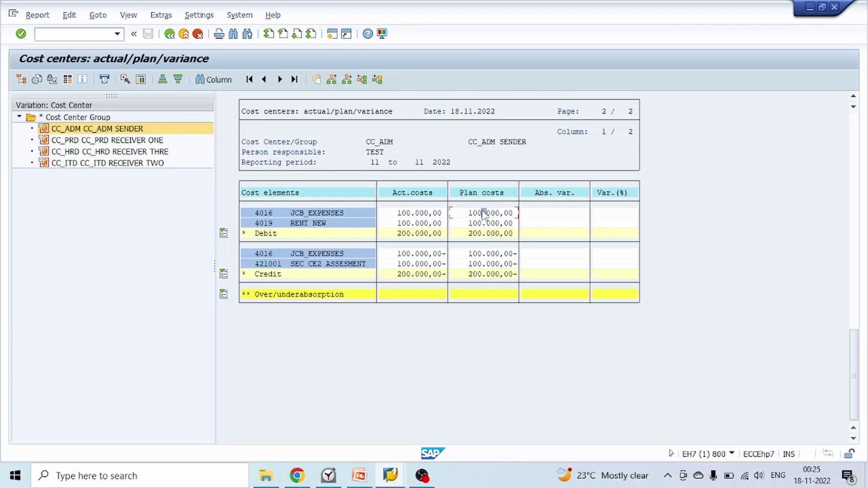
mouse_move(391, 475)
click(389, 433)
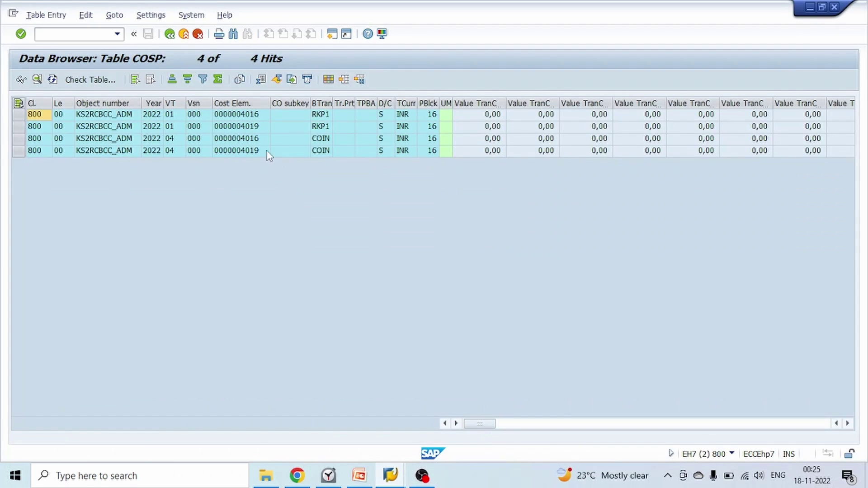
Examine the cost elements and business transaction of the two actual COSP entries with value type 04
click(265, 151)
click(329, 141)
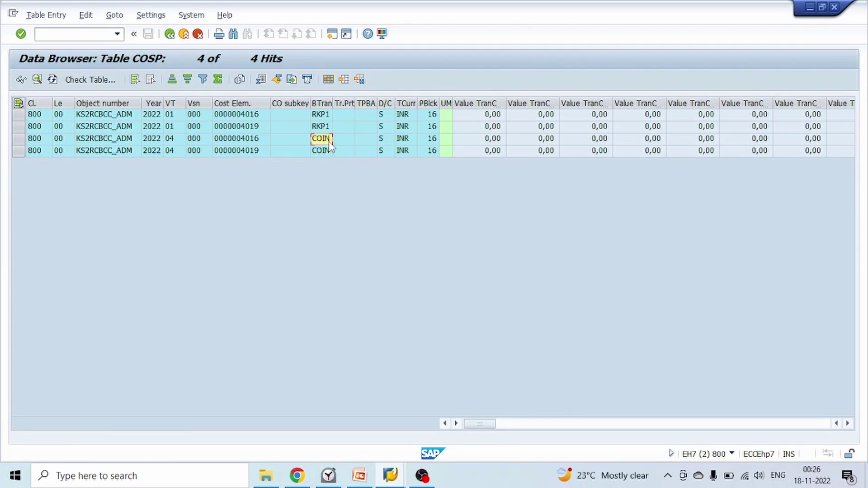
click(254, 141)
click(265, 153)
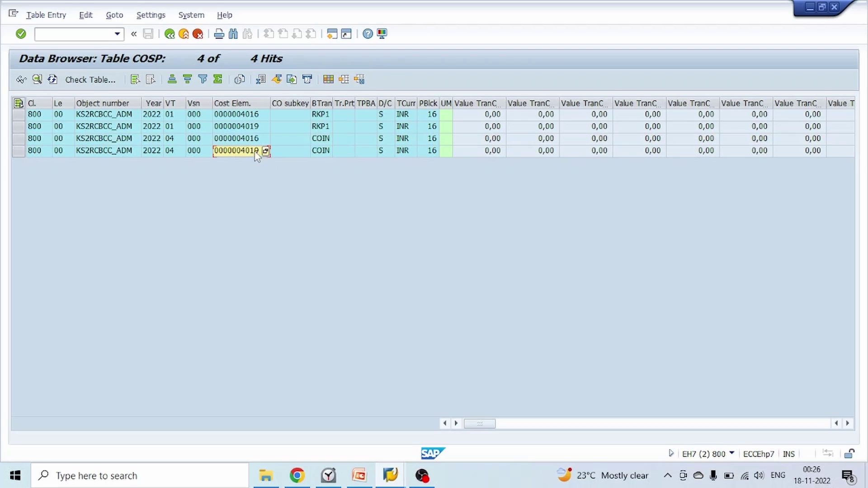
click(320, 141)
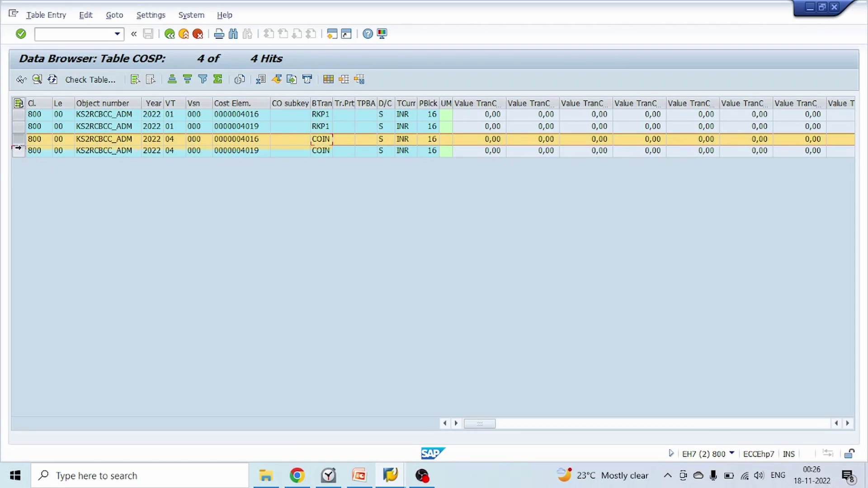
click(18, 151)
click(321, 150)
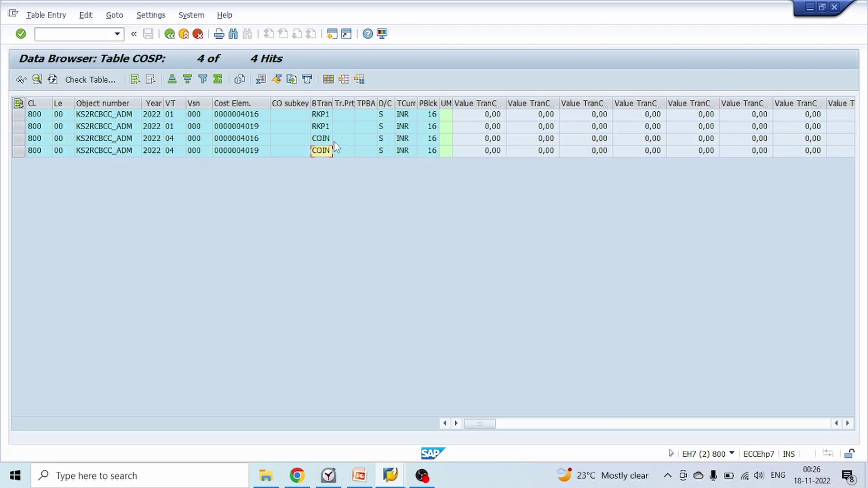
Examine the object numbers, cost elements and business transaction of the two plan COSP entries with value type 01
click(319, 114)
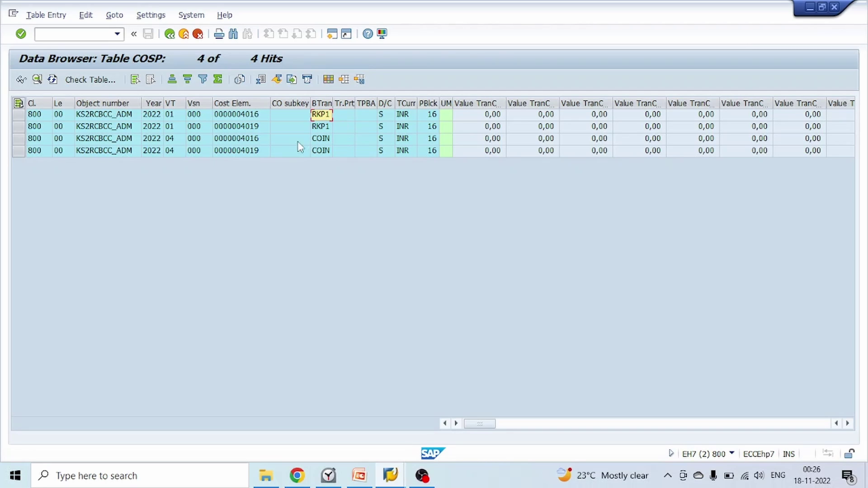
click(107, 116)
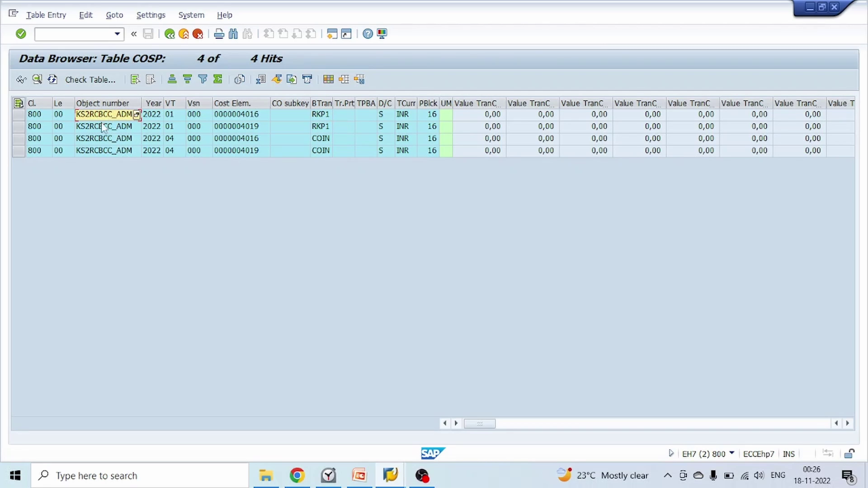
click(128, 117)
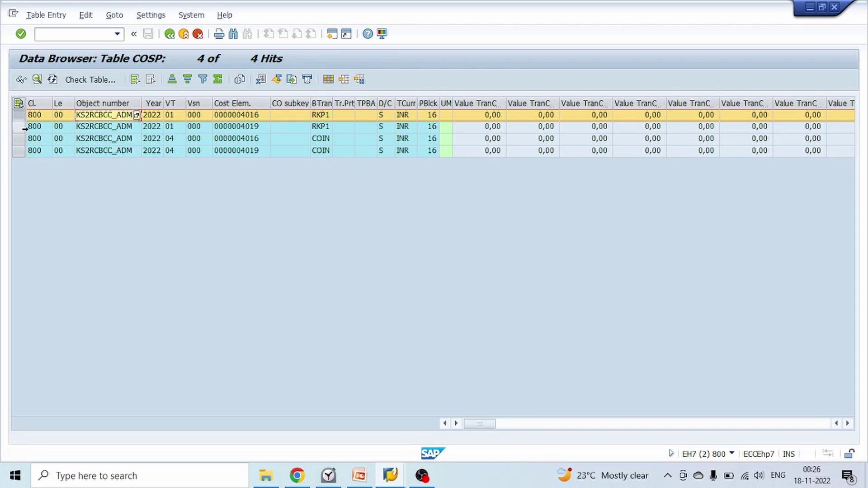
click(18, 126)
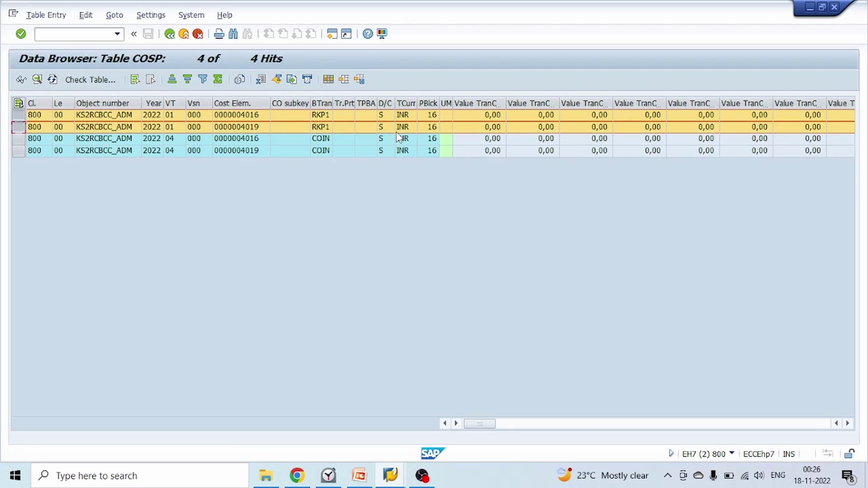
click(257, 116)
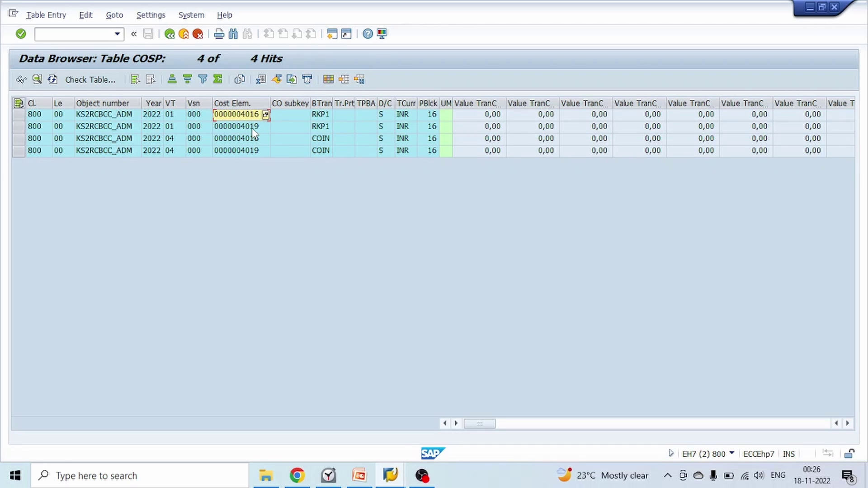
click(251, 128)
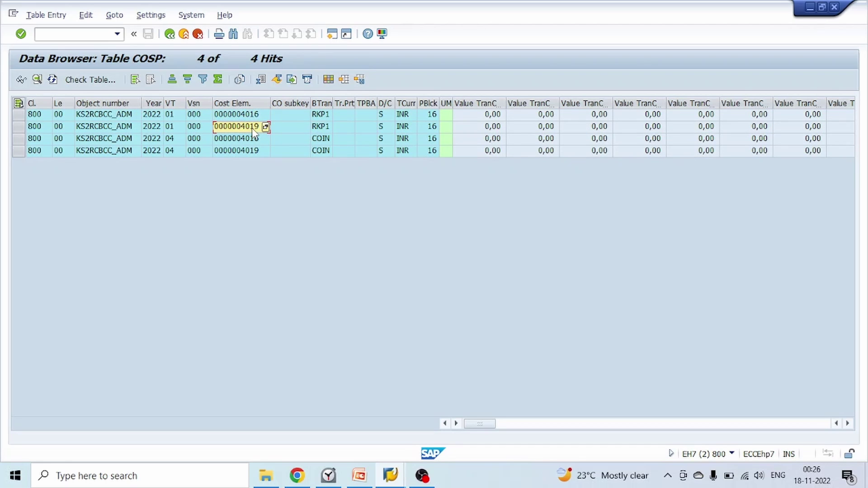
click(322, 116)
click(325, 128)
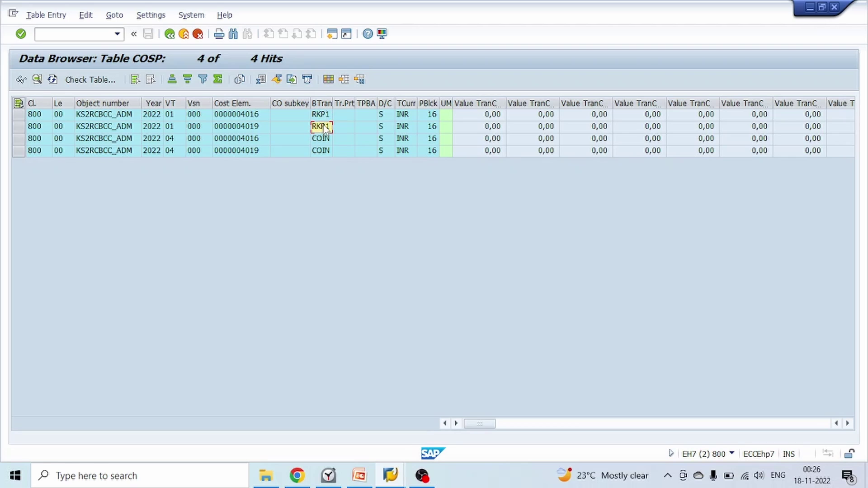
click(322, 116)
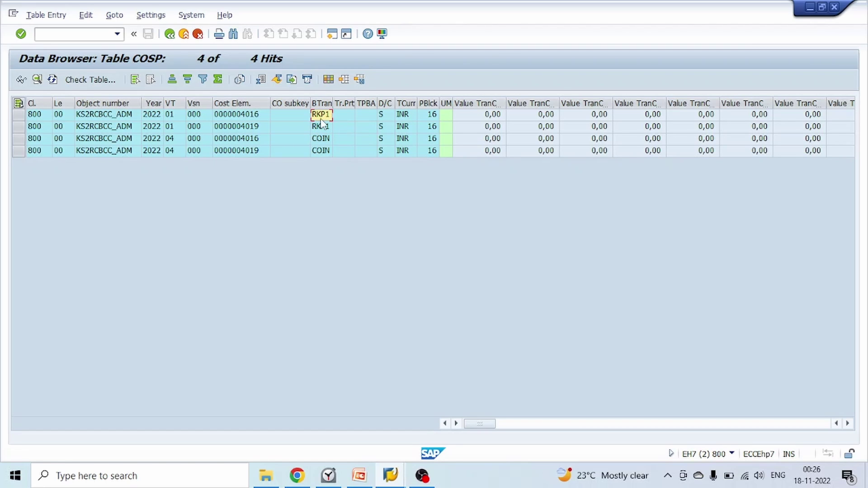
Open the details of the plan COSP entry for cost element 4016 and review its object number, business transaction and transaction currency value
double_click(255, 117)
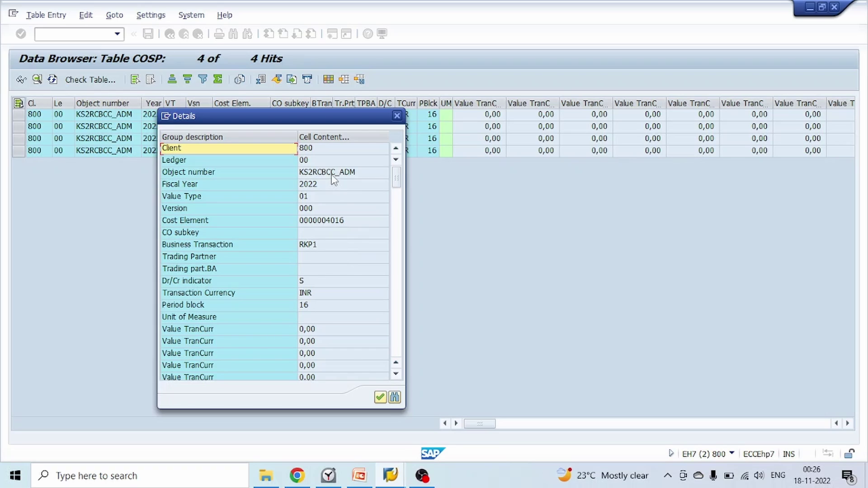
click(331, 174)
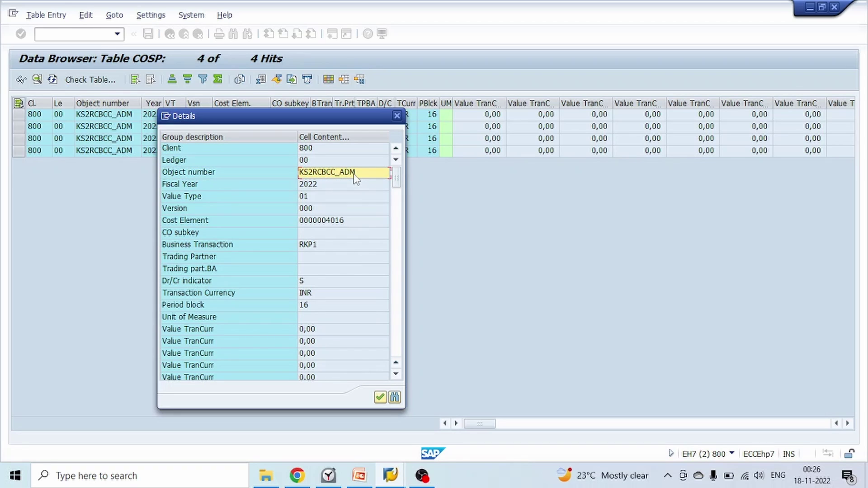
click(347, 223)
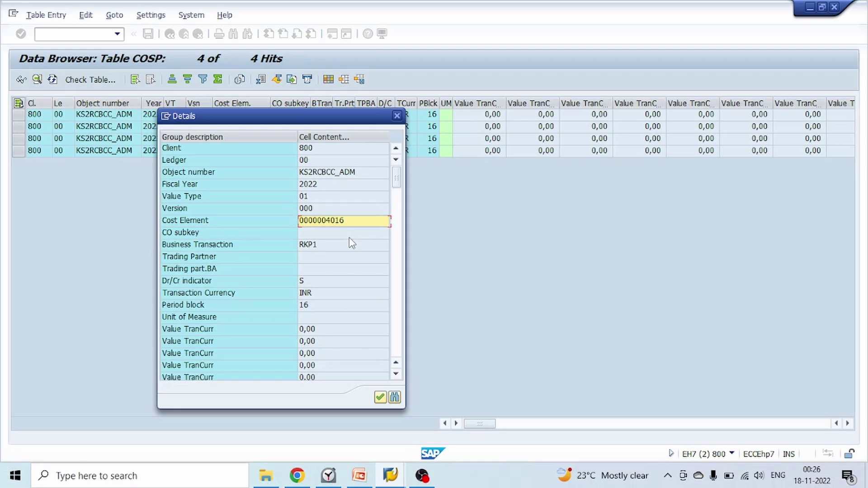
click(317, 246)
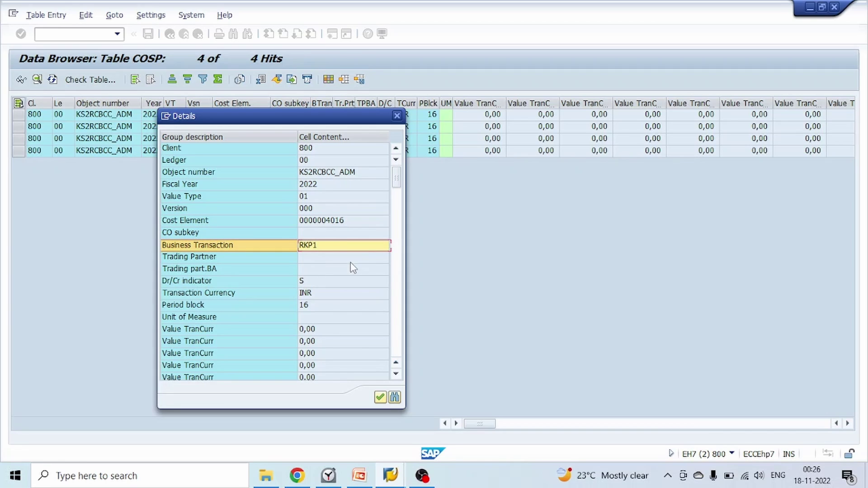
scroll(357, 246, down, 3)
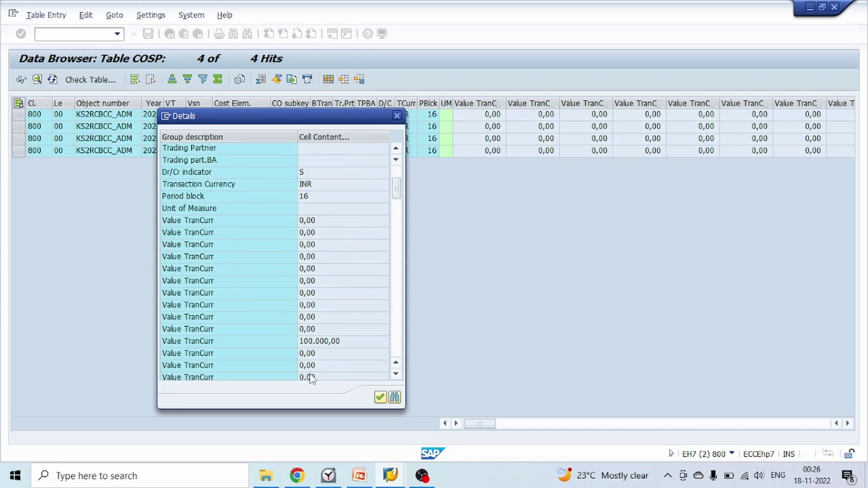
click(337, 346)
Compare the 4016 plan amount with the cost center report, return to COSP and close the entry's details
mouse_move(389, 476)
click(242, 420)
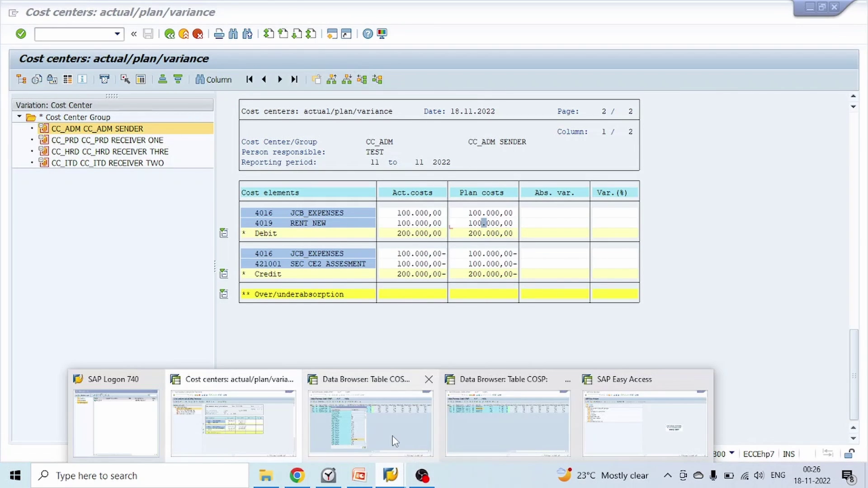
click(375, 420)
click(397, 116)
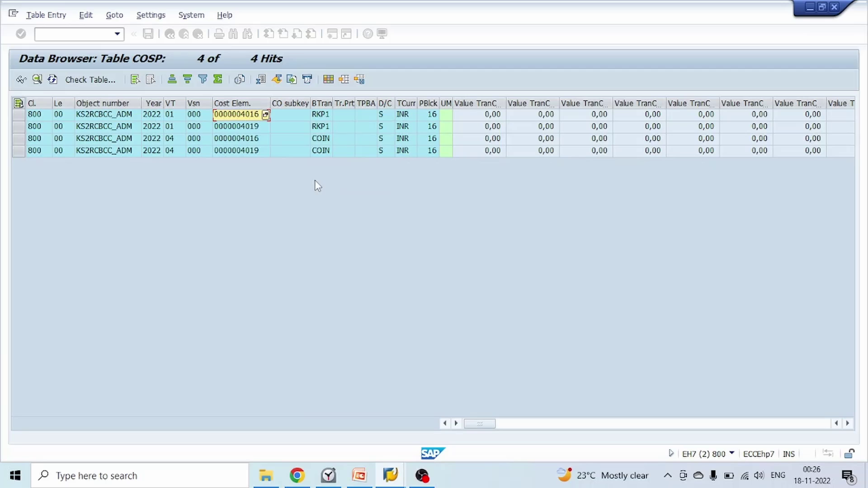
Open the details of the plan COSP entry for cost element 4019 and review its object number, transaction currency value and business transaction
click(251, 128)
double_click(247, 128)
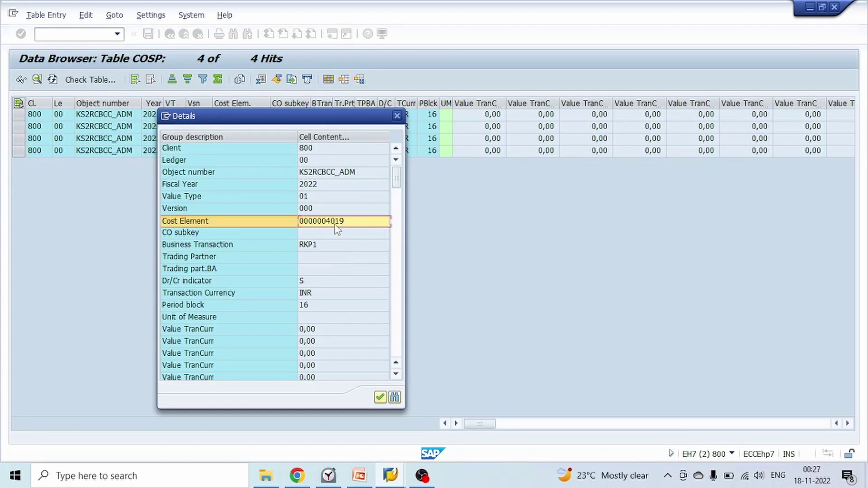
click(333, 174)
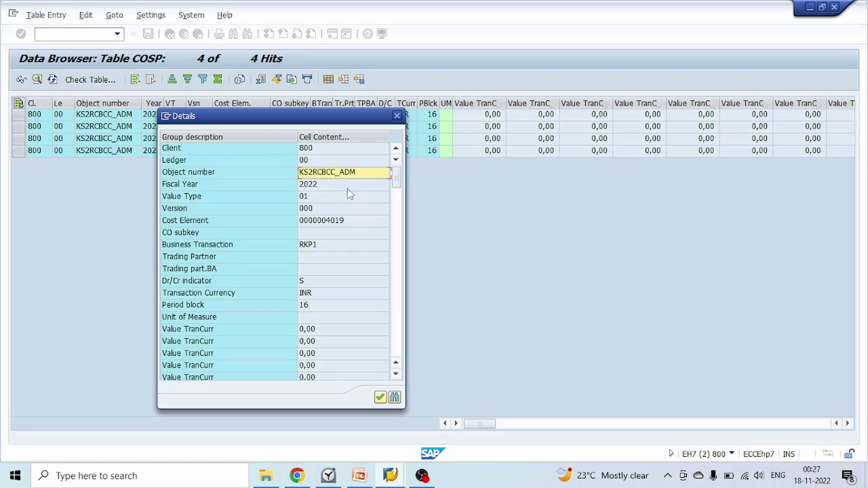
scroll(328, 313, down, 4)
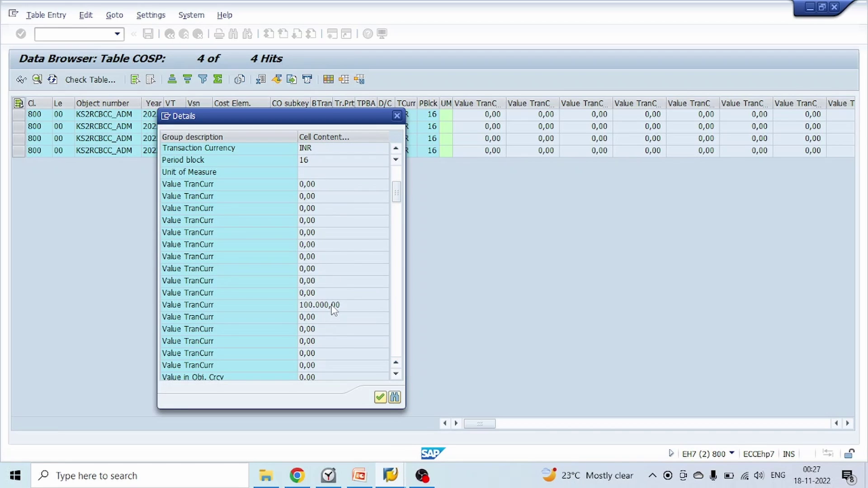
click(333, 307)
scroll(323, 316, up, 3)
click(321, 211)
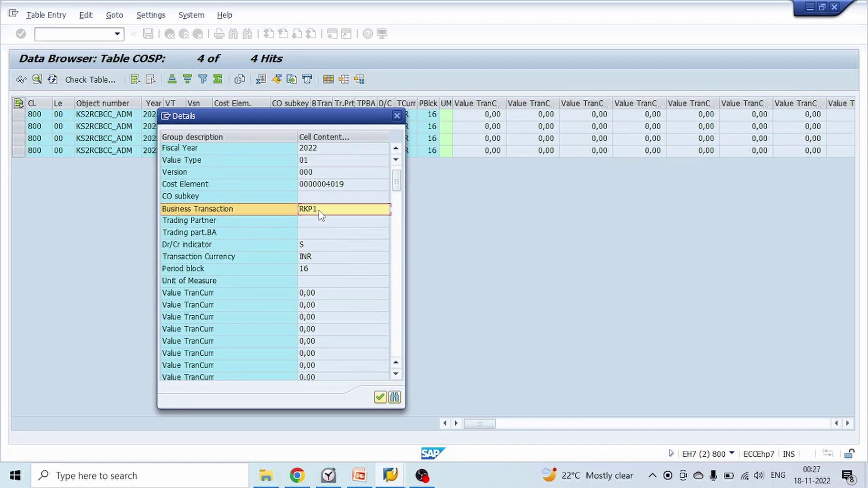
Close the 4019 entry's details, check the debit plan costs of CC_ADM in the cost center report and return to the COSP entries
click(397, 116)
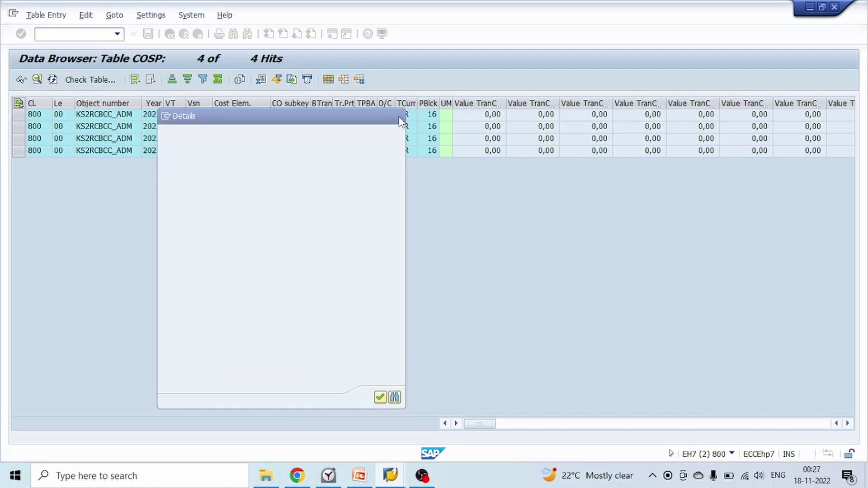
mouse_move(390, 475)
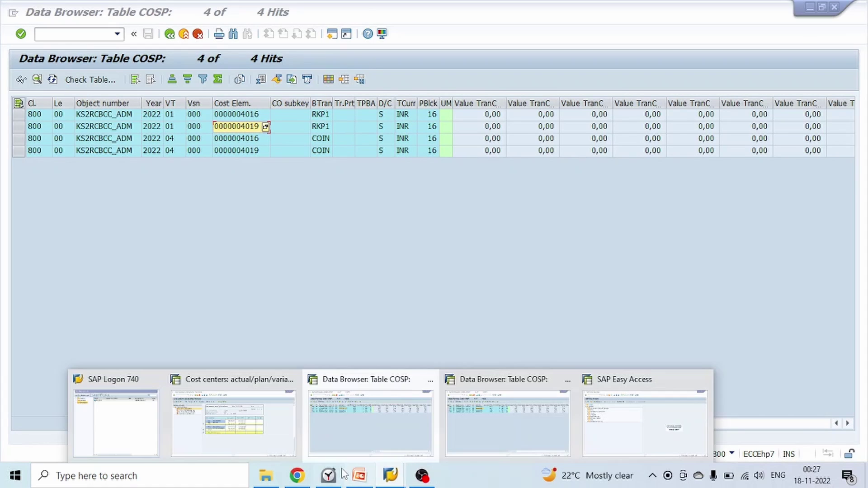
click(253, 409)
click(494, 213)
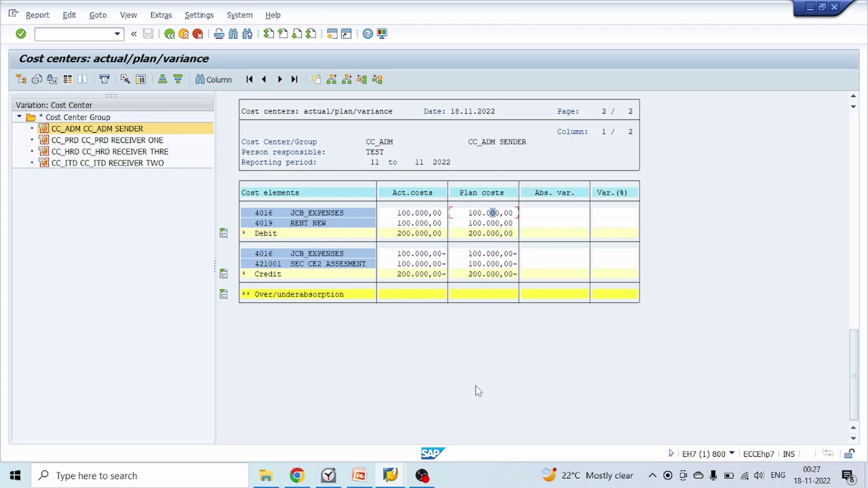
mouse_move(400, 469)
click(353, 425)
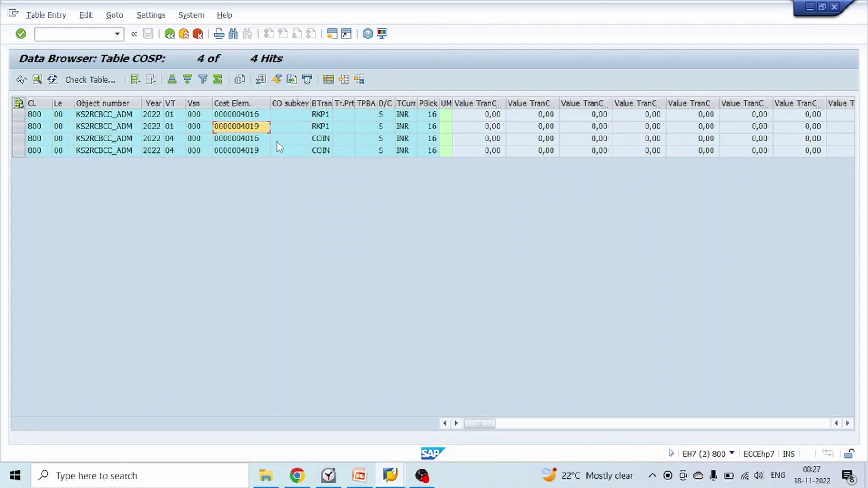
key(Up)
click(324, 116)
Drill down from the credit plan cost of 4016 JCB_EXPENSES in the CC_ADM report to Cost Centers: Plan Line Items
click(390, 475)
click(230, 426)
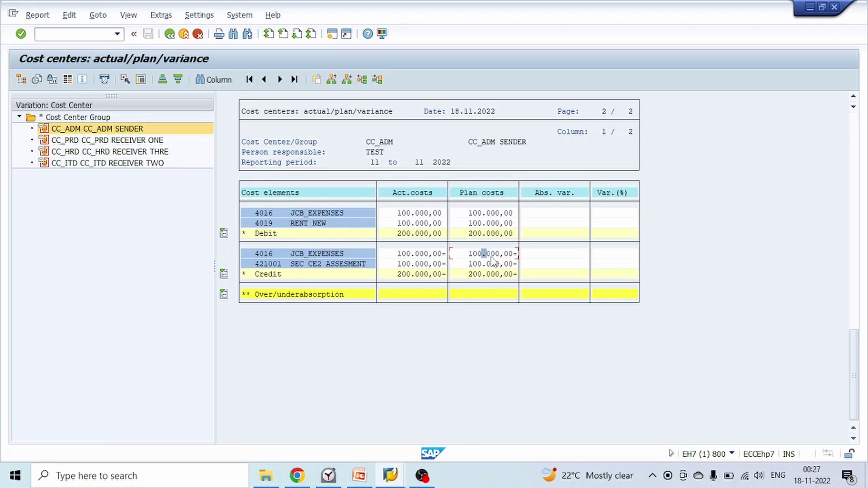
double_click(495, 255)
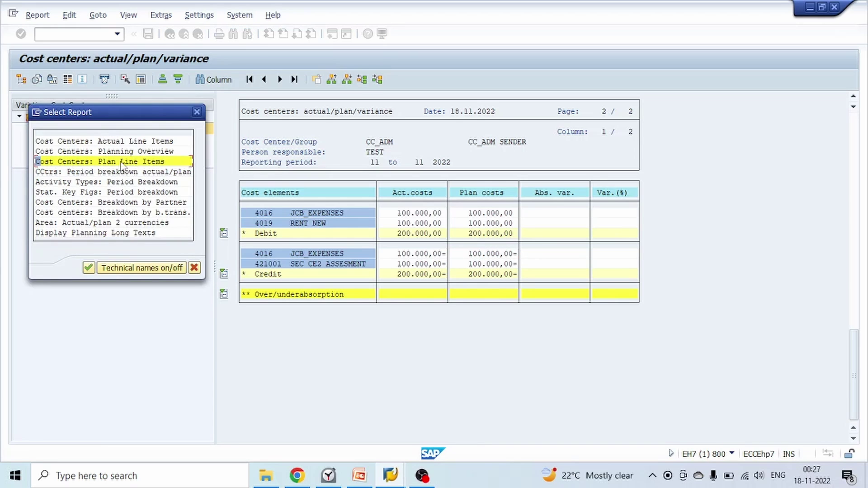
double_click(122, 163)
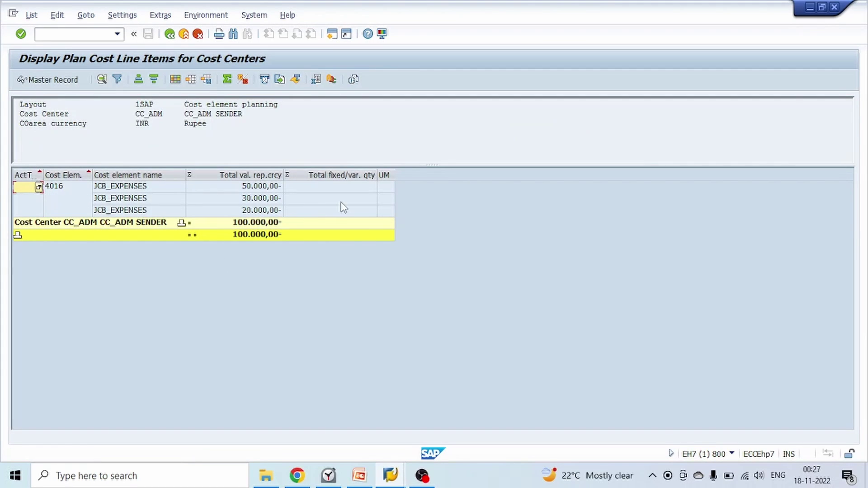
Review the reporting currency values of the three JCB_EXPENSES plan line items and their unit of measure fields
click(342, 201)
click(256, 188)
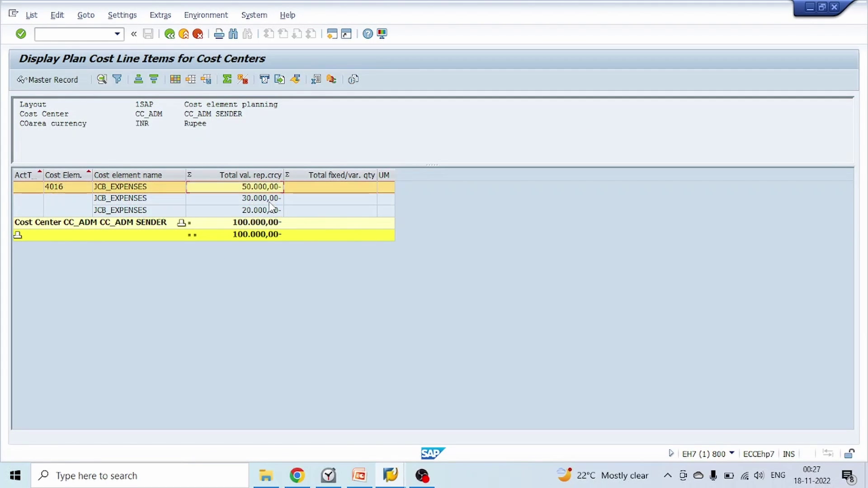
click(270, 200)
click(271, 212)
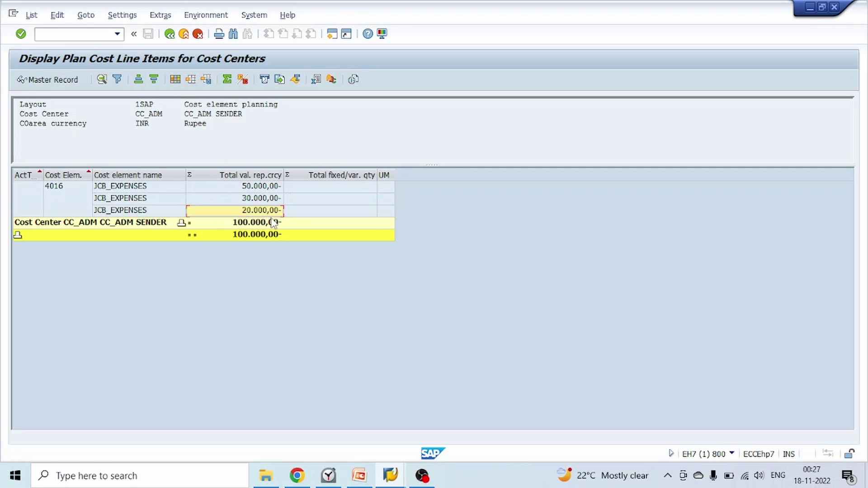
click(385, 199)
click(387, 187)
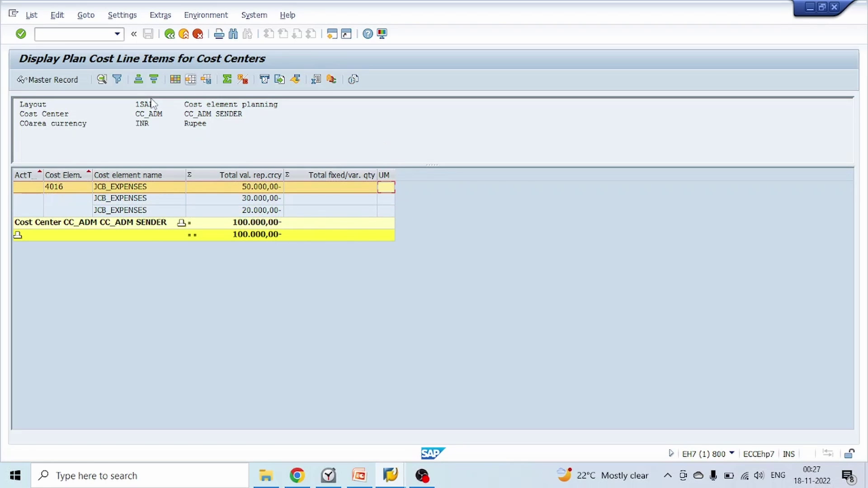
Add the Document Number column to the plan line item layout and select the first line's document number
click(175, 79)
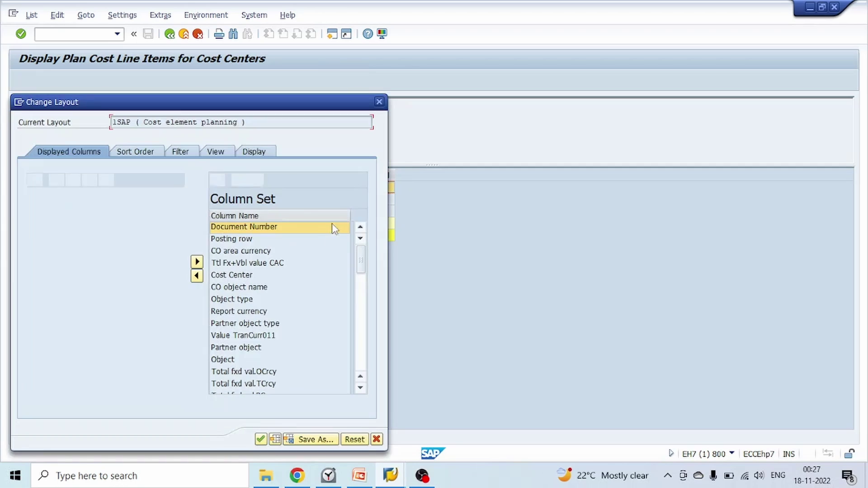
click(197, 276)
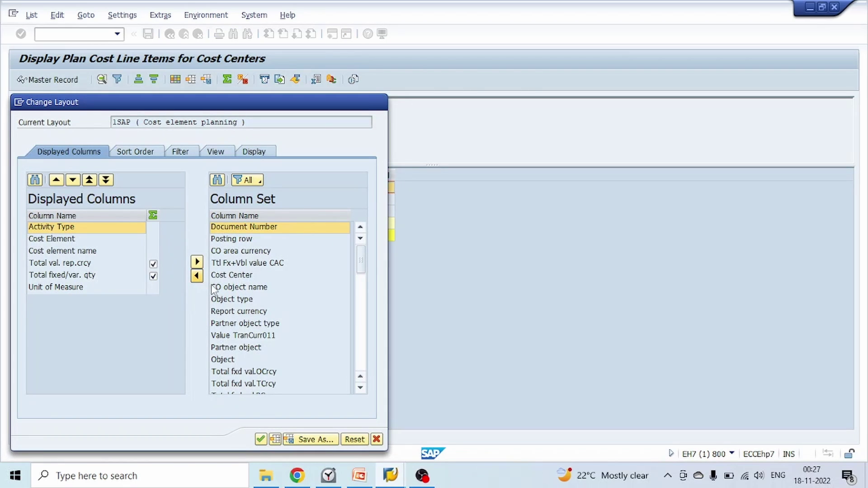
click(260, 440)
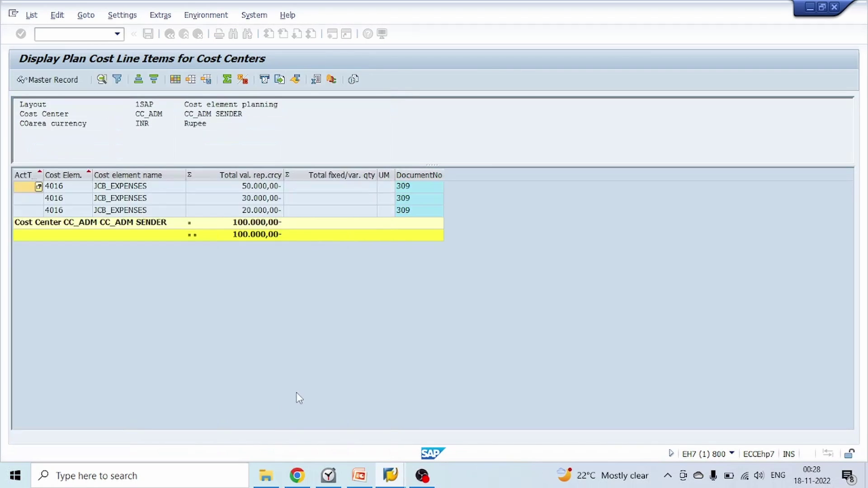
click(407, 188)
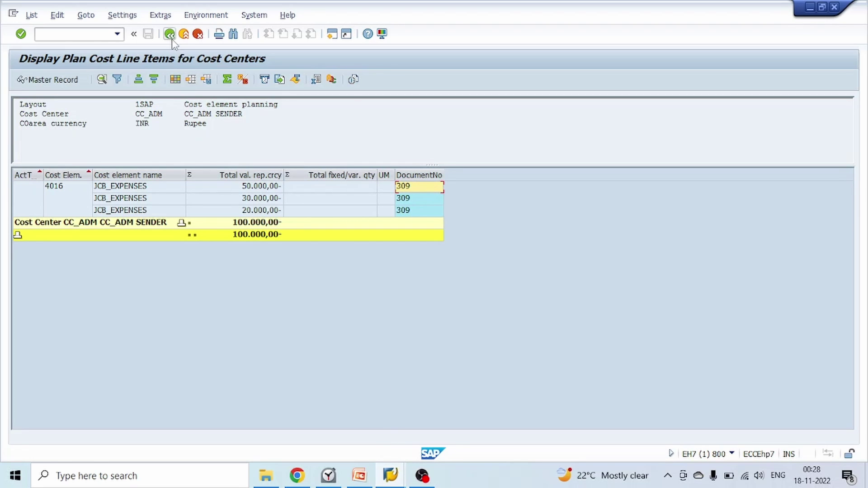
Switch to the free SAP Easy Access session and start the Data Browser with transaction SE16
click(390, 475)
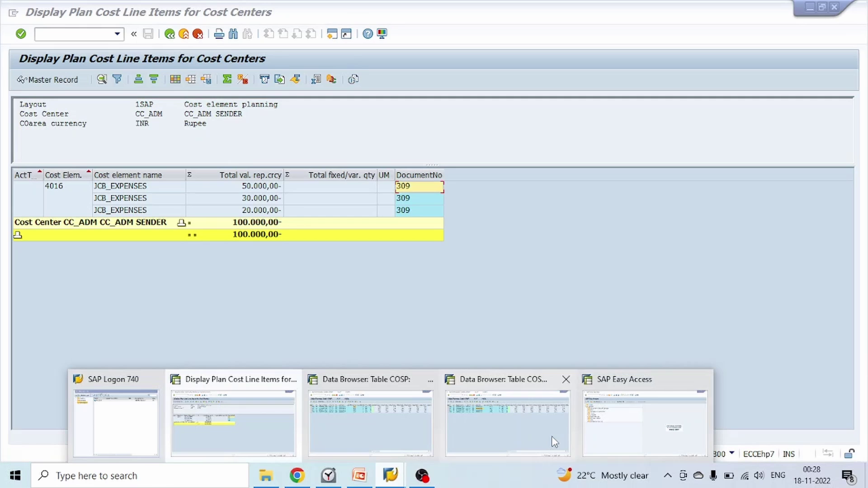
click(597, 434)
text(se)
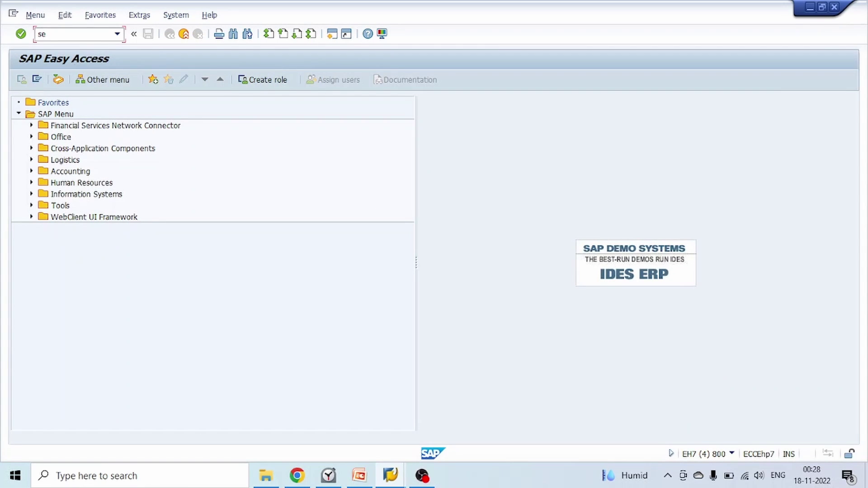
text(16)
key(Return)
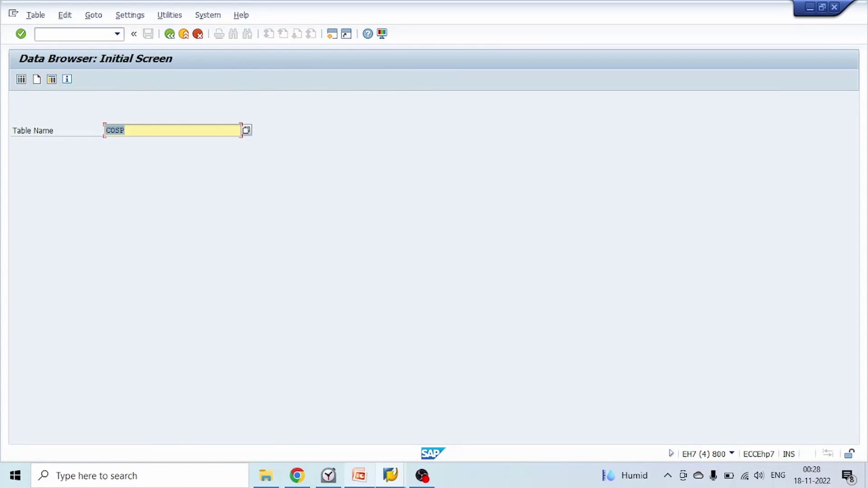
Consult the planned data tables slide in PowerPoint, return to the SAP Data Browser and open the selection screen for table COEJ
click(360, 479)
click(579, 247)
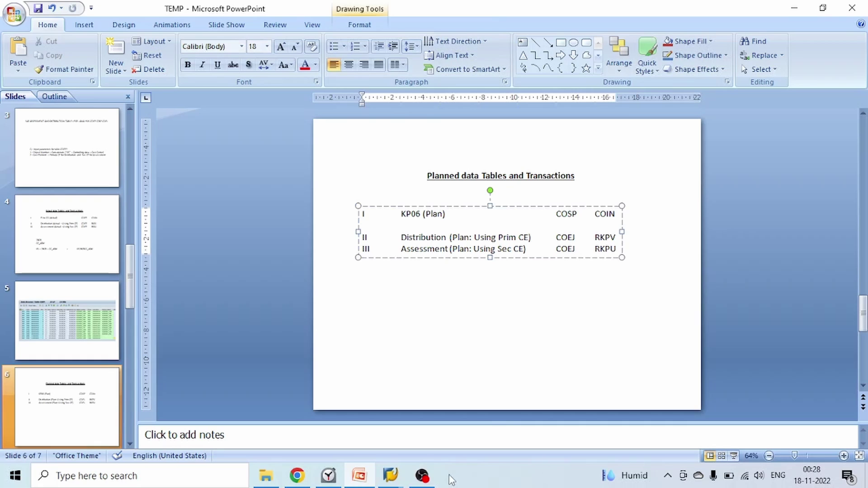
mouse_move(390, 475)
click(595, 426)
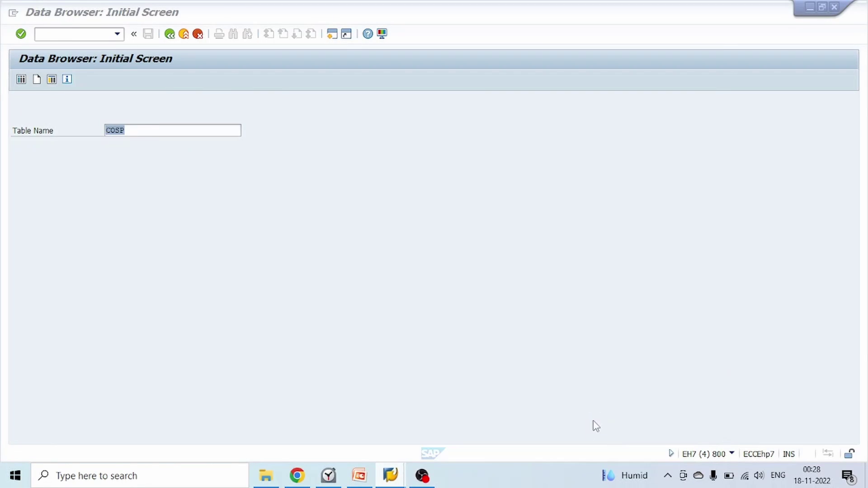
text(coej)
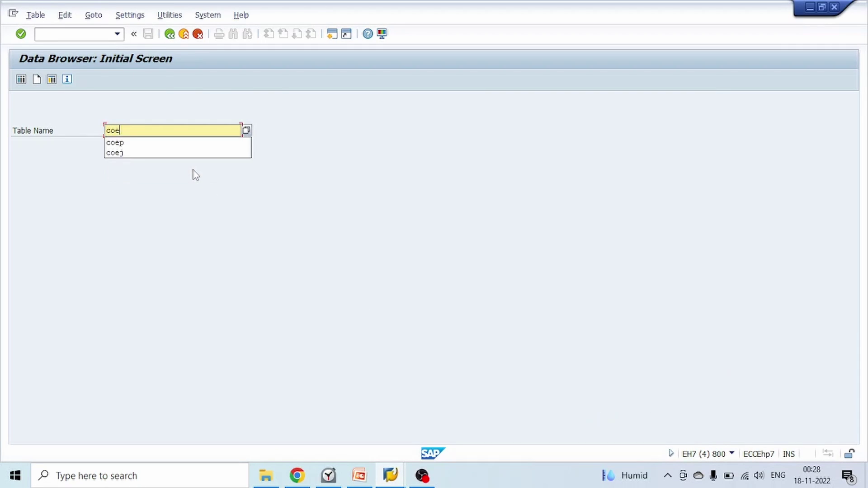
key(Return)
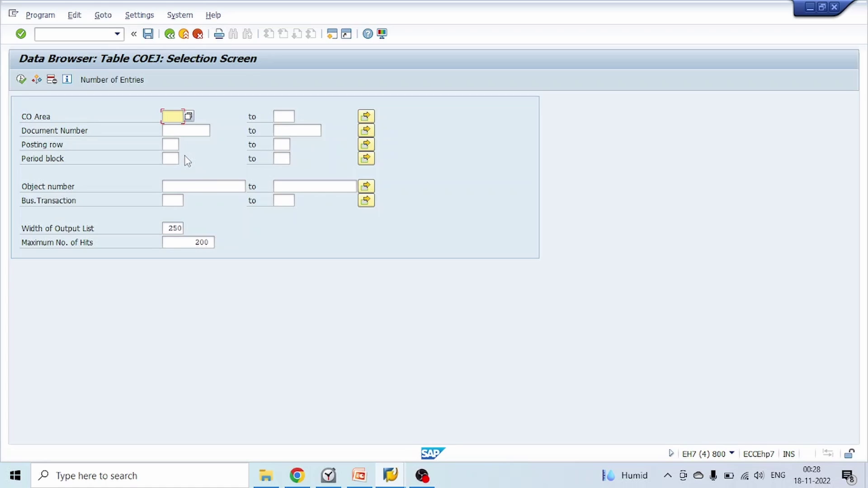
List the COEJ entries for CO area 2RCB and document number 309
text(2rcb)
click(181, 130)
text(30)
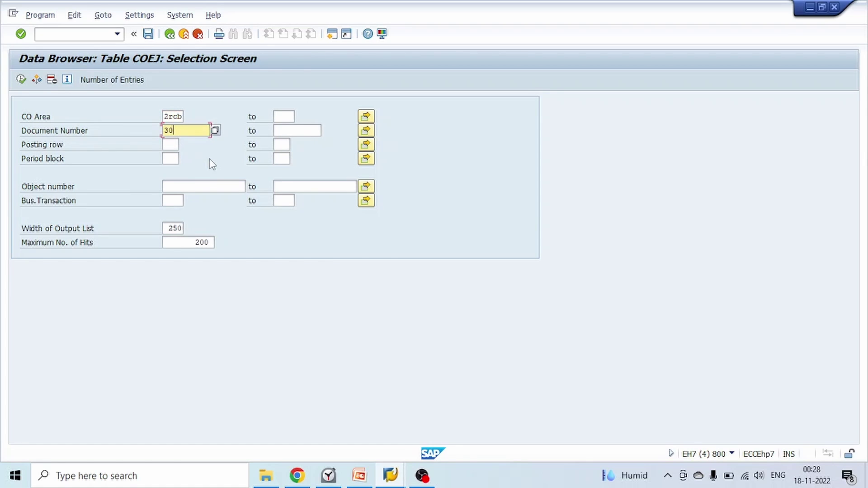
text(9)
key(Return)
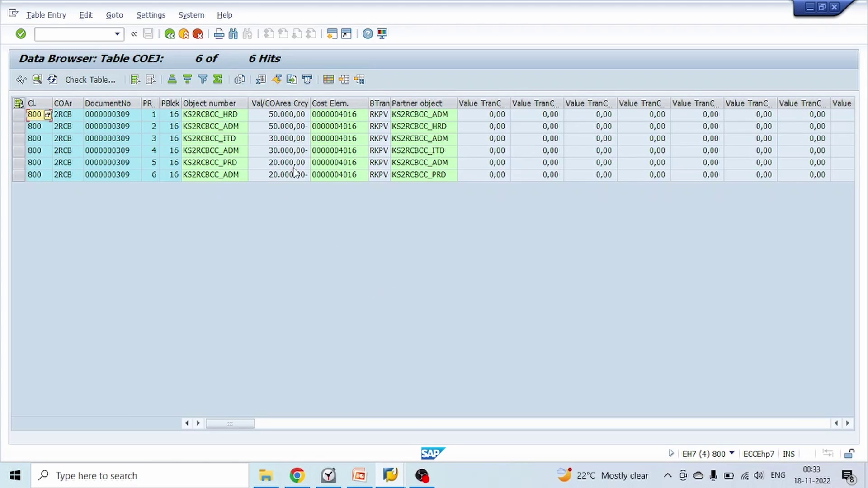
Review the controlling area currency value of each of the six COEJ entries in turn
click(290, 115)
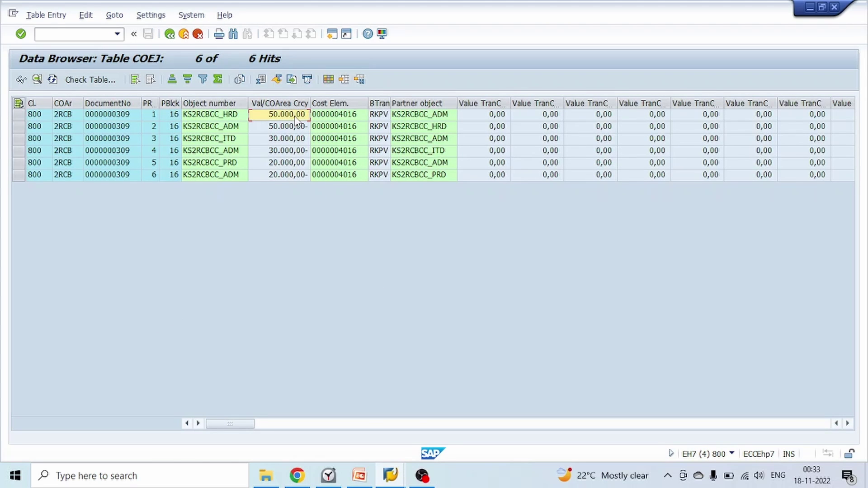
click(297, 128)
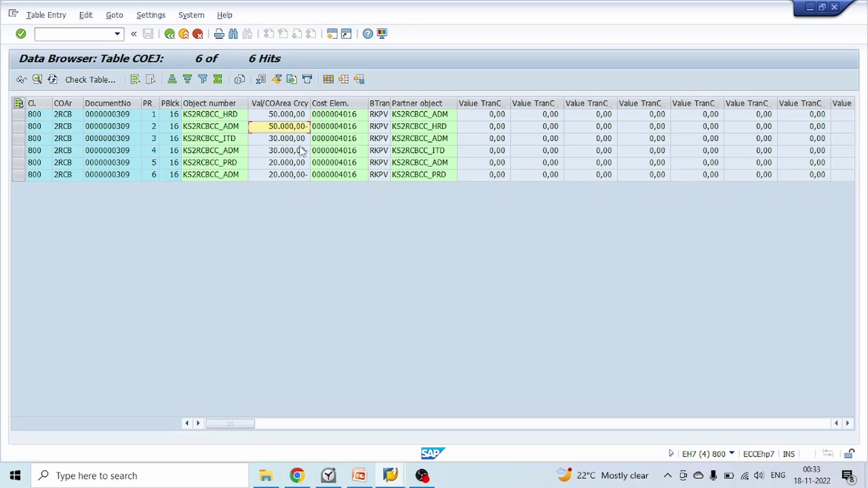
click(298, 141)
click(298, 154)
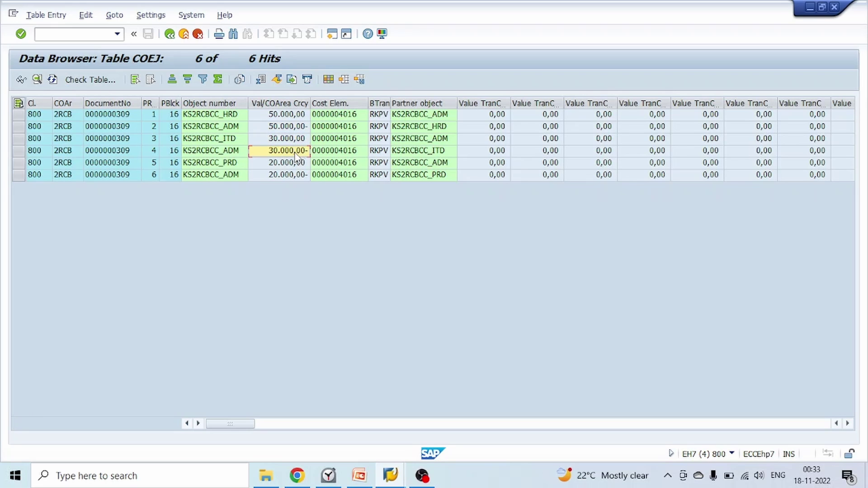
click(297, 166)
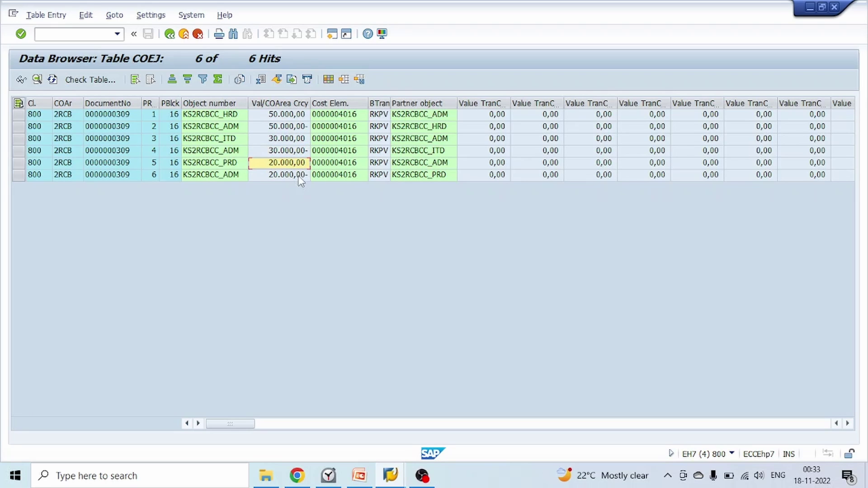
click(299, 176)
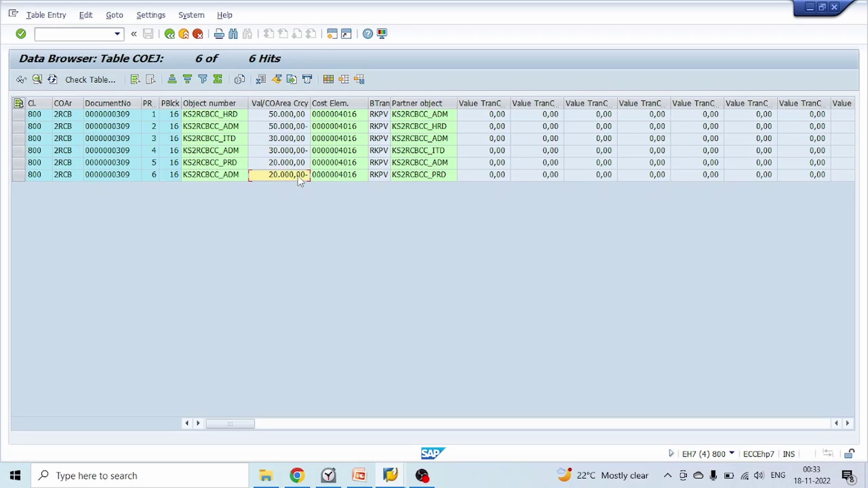
Compare the value, object number and partner object of COEJ posting rows 1 and 2
click(291, 116)
click(224, 116)
click(422, 117)
click(228, 128)
click(292, 130)
click(436, 129)
Check the object number, value and partner object of the CC_ADM sender entries in posting rows 4 and 6
click(218, 154)
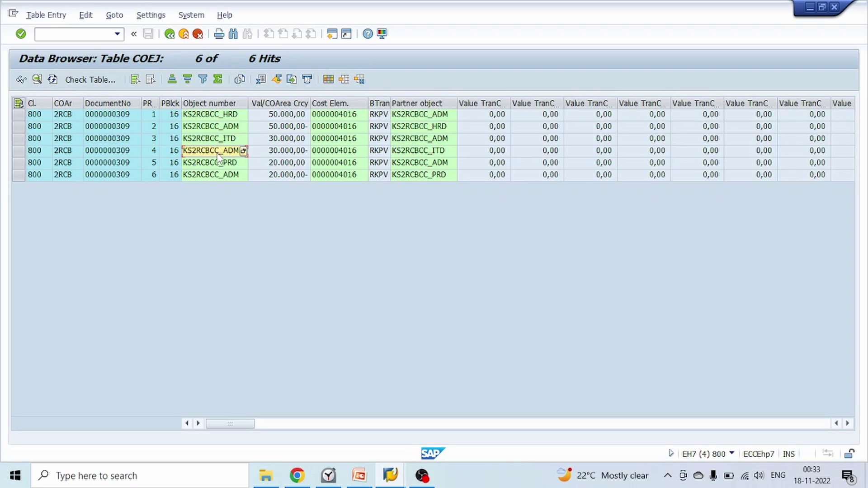
click(285, 153)
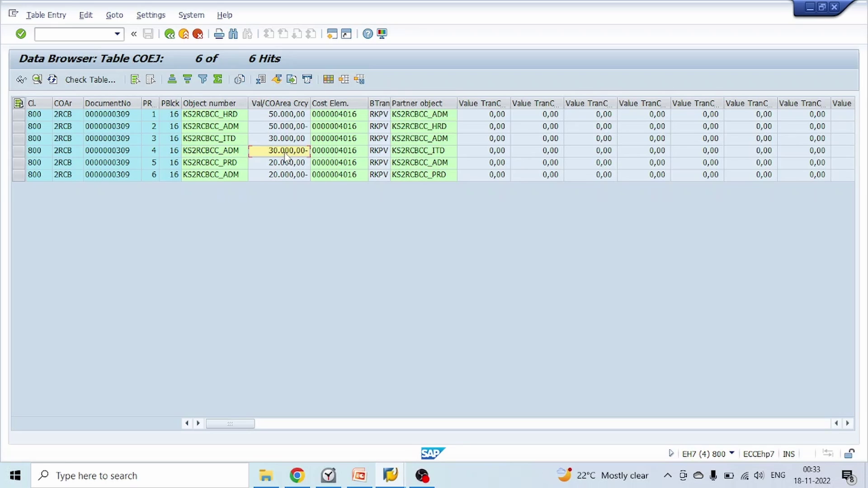
click(420, 153)
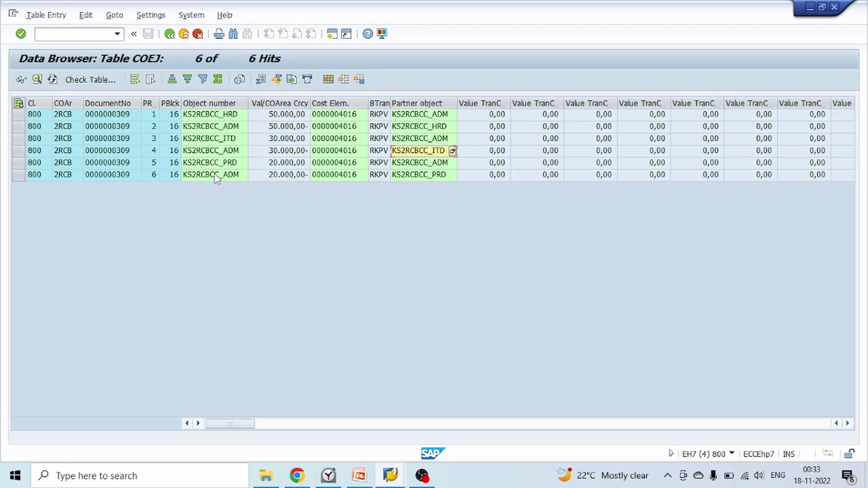
click(216, 176)
click(293, 177)
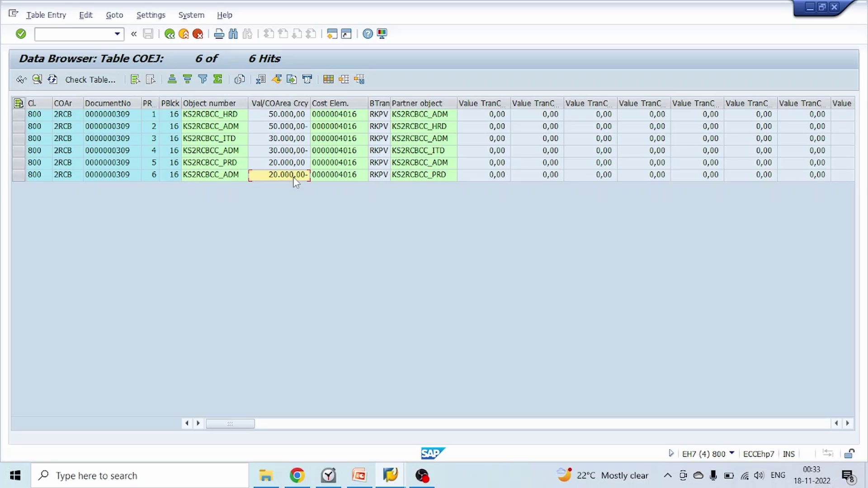
click(424, 176)
Highlight the Cost Element and Business Transaction columns of the COEJ entries to examine them together
click(345, 175)
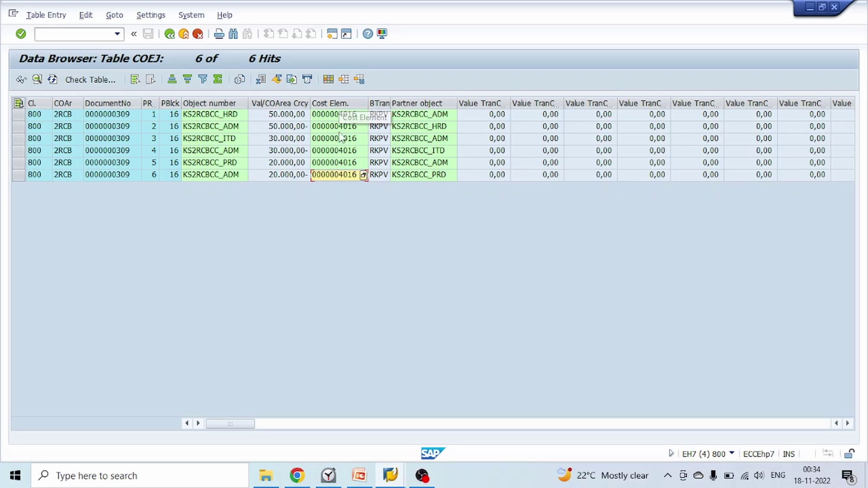
click(339, 102)
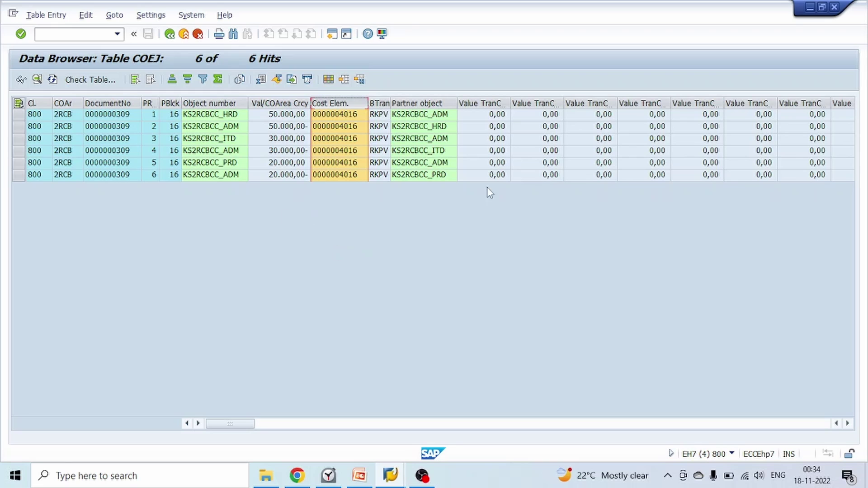
ctrl+click(378, 103)
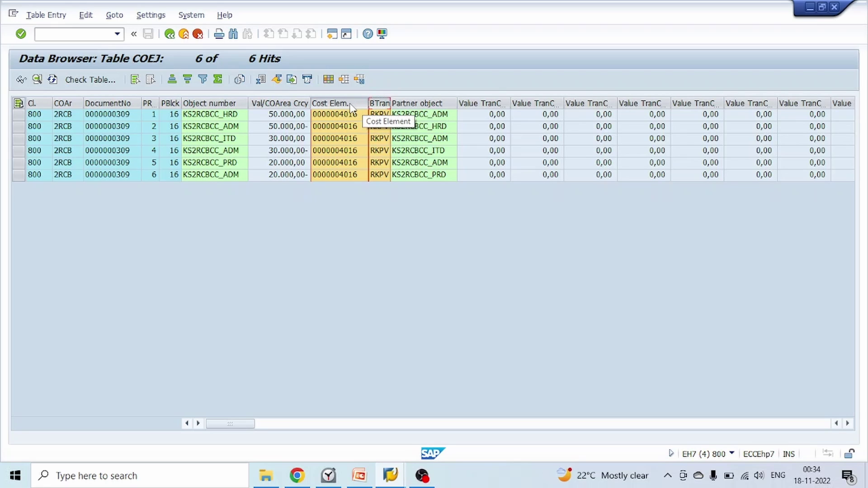
Check the cost element of the COEJ entries for document 309 and the business transaction of posting row 1
click(338, 163)
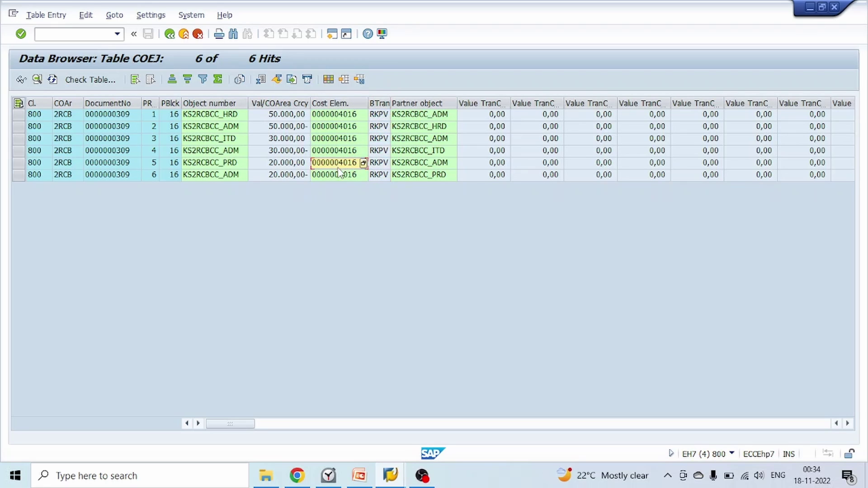
click(347, 105)
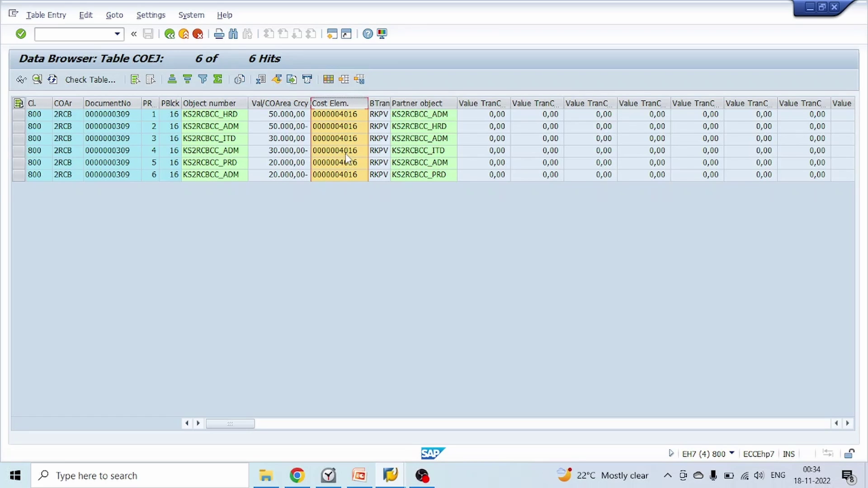
click(344, 176)
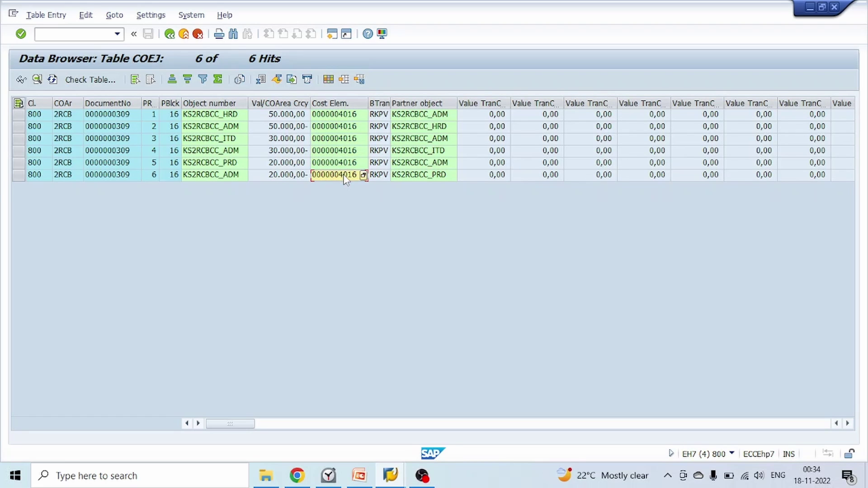
click(341, 118)
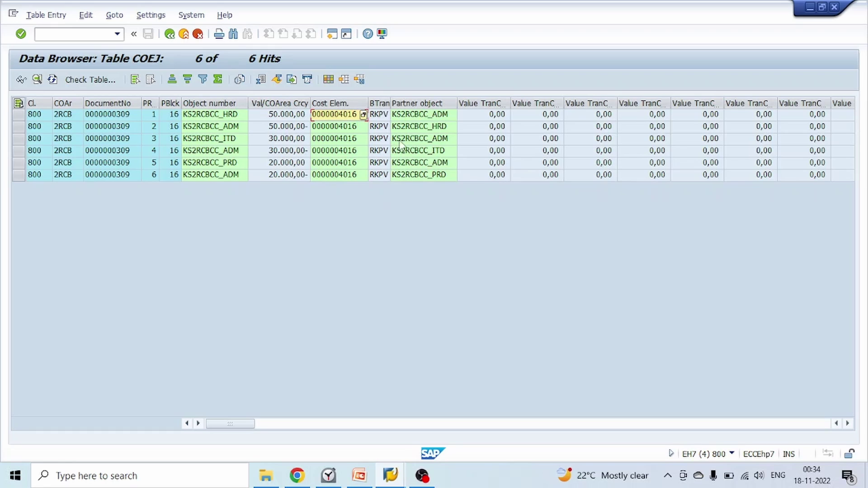
click(379, 116)
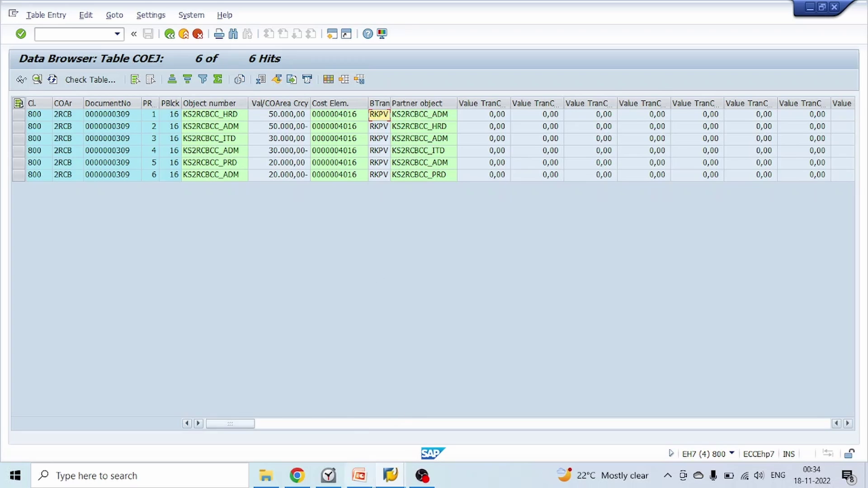
Exit the displayed plan line items and open the Plan Line Items report for CC_ADM's credit on cost element 421001
click(390, 479)
click(289, 425)
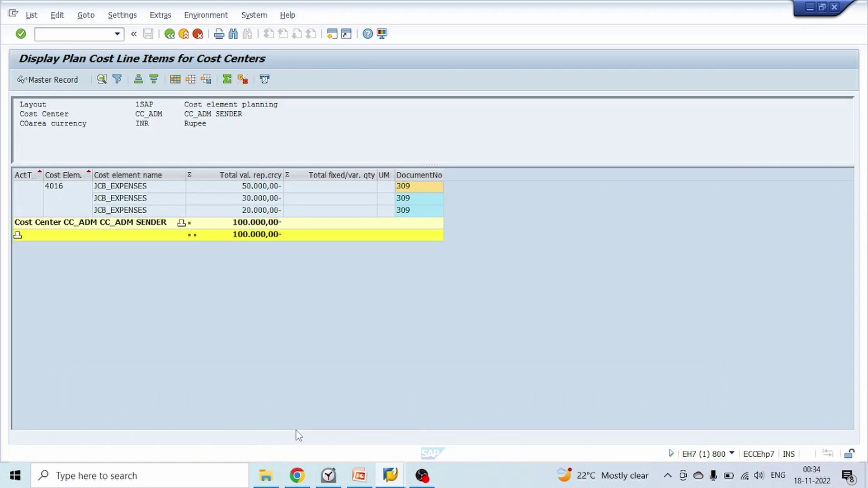
click(174, 38)
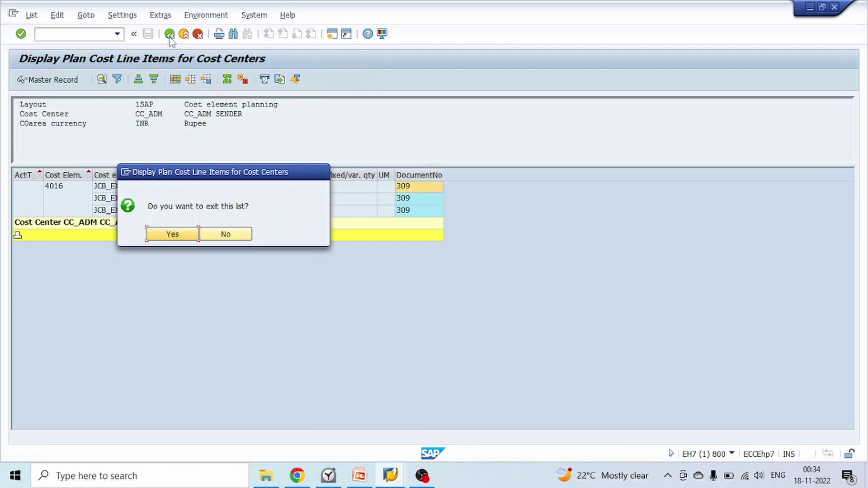
click(174, 233)
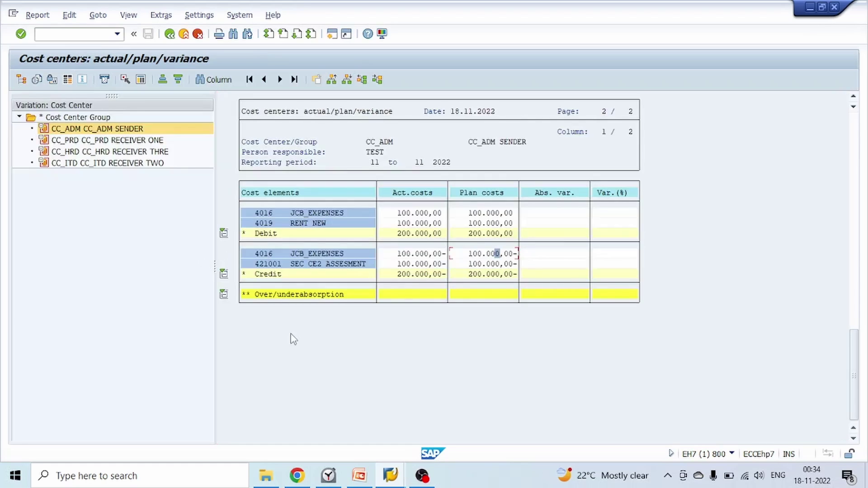
double_click(497, 272)
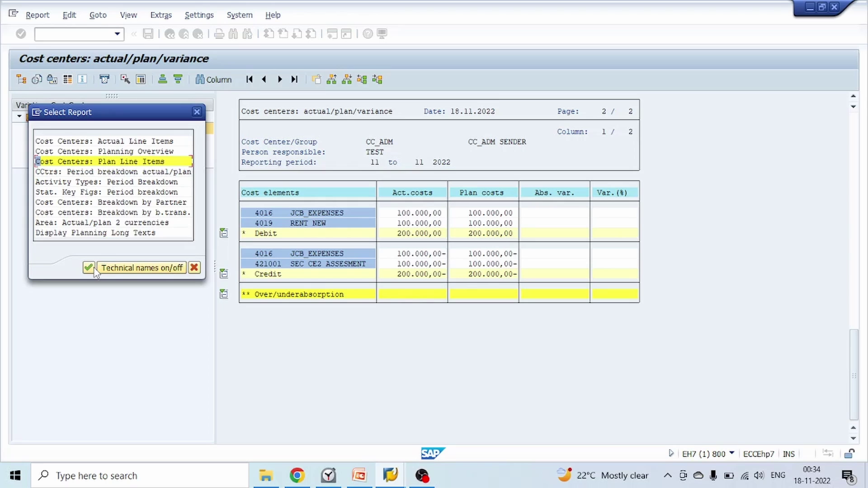
click(89, 269)
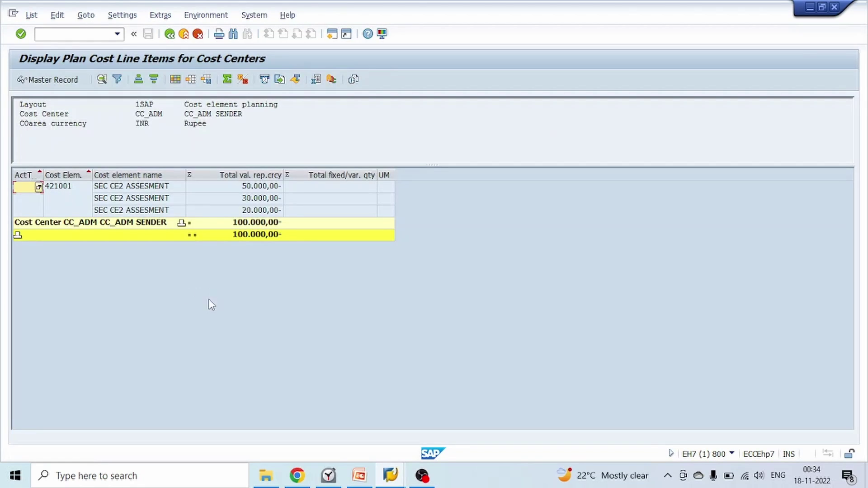
Add the Document Number column to the plan line items layout and select the first entry's document number
click(175, 80)
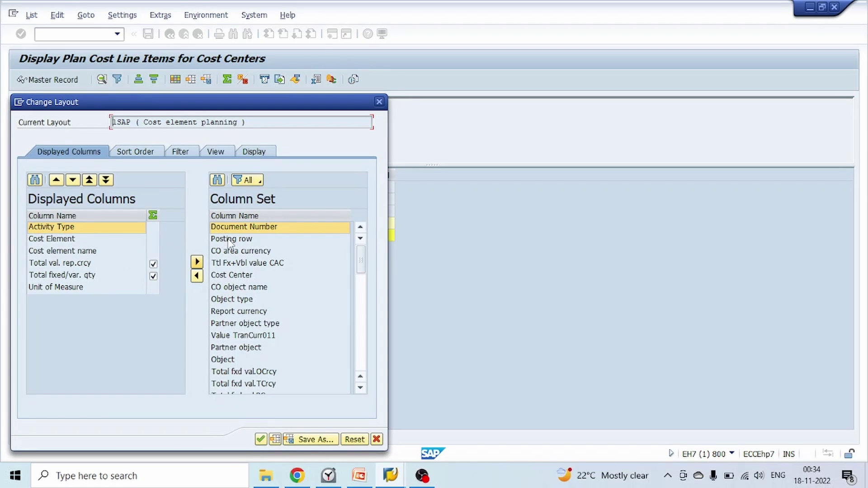
click(196, 275)
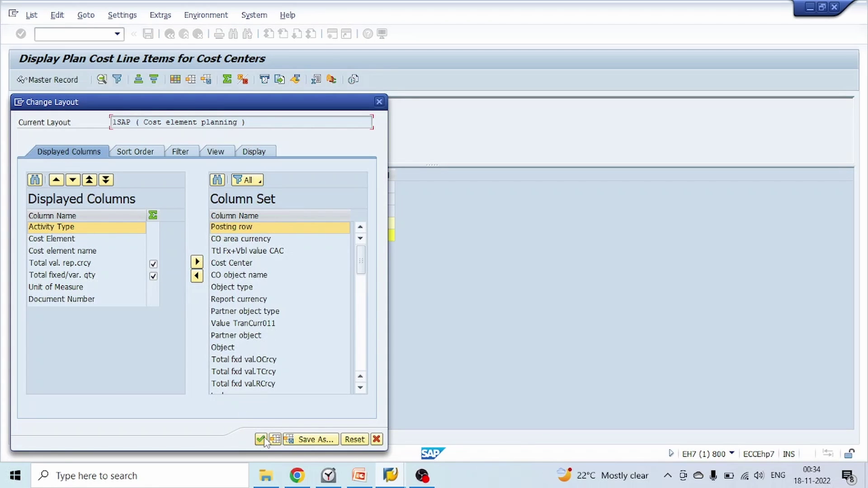
click(260, 439)
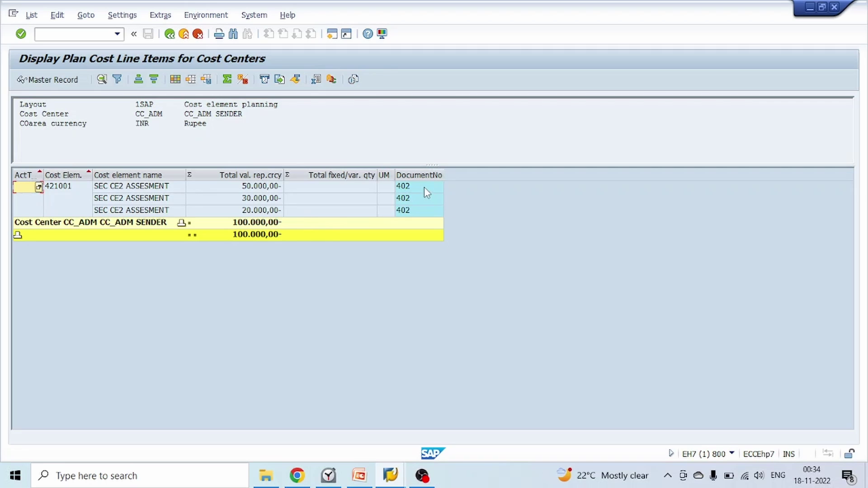
click(424, 187)
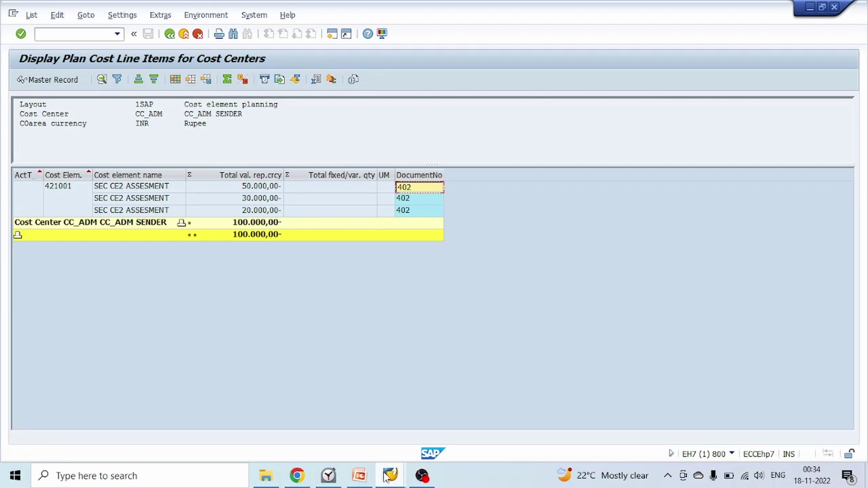
Return to the COEJ selection screen in the Data Browser and display the entries for document number 402
mouse_move(390, 475)
click(339, 423)
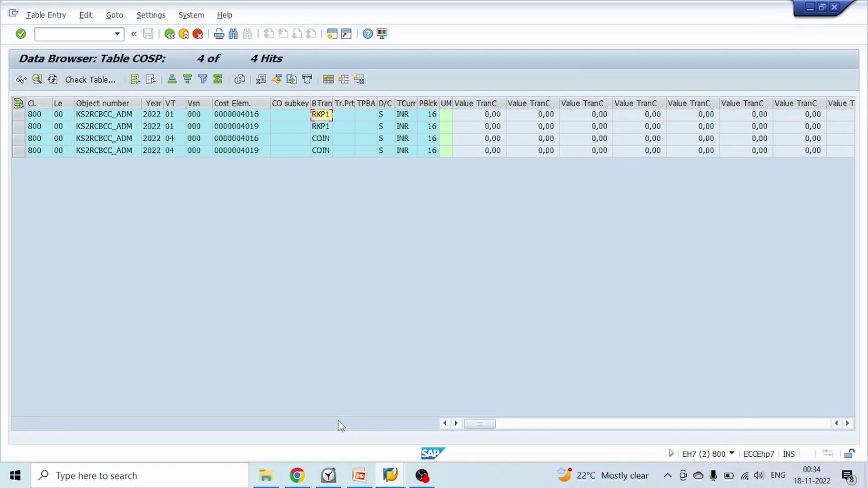
click(614, 432)
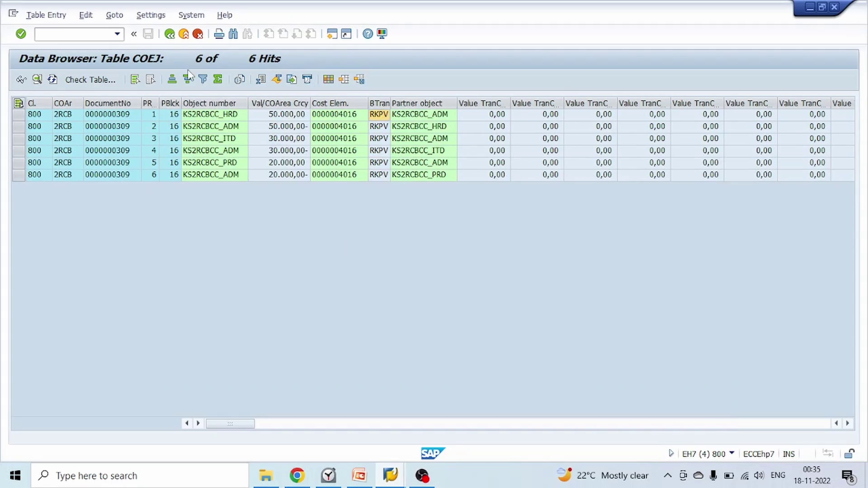
click(169, 33)
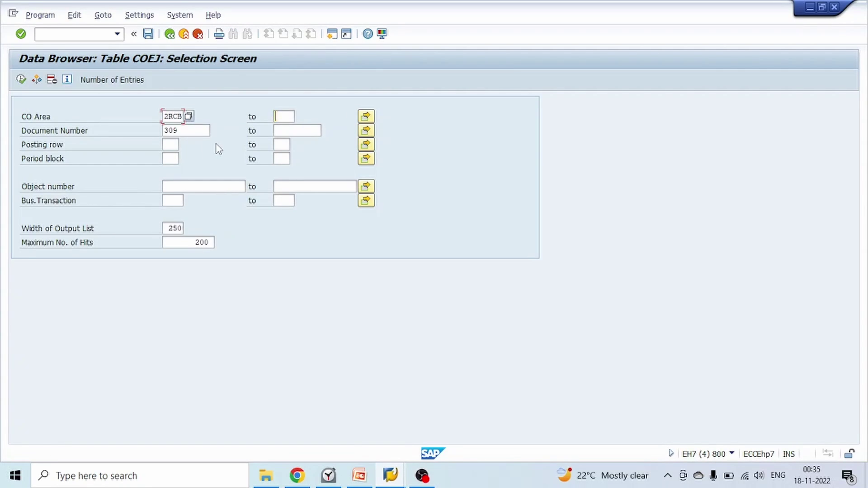
key(Tab)
text(402)
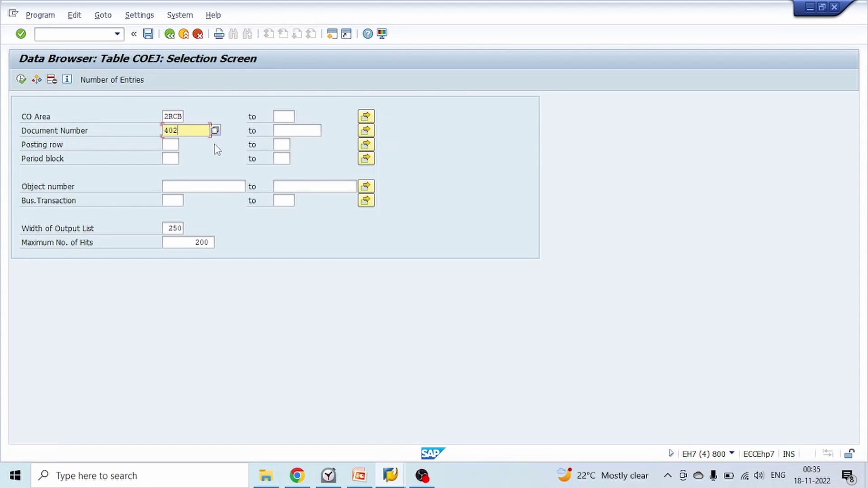
click(21, 80)
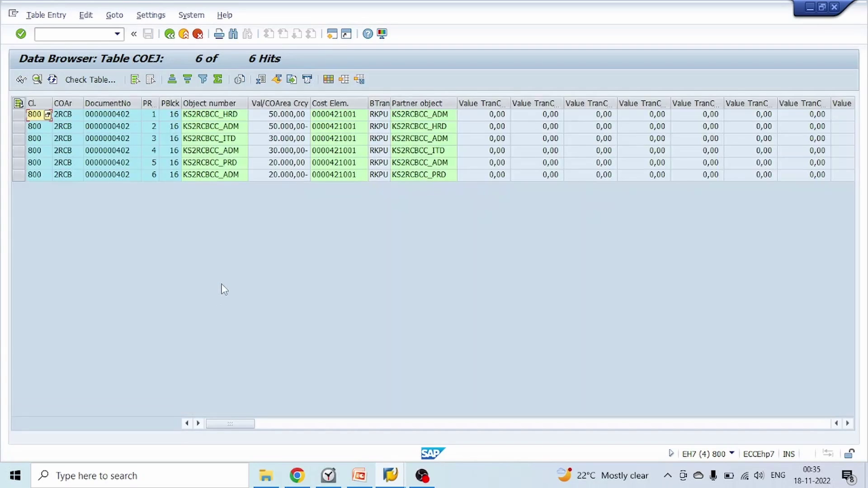
Check the document number of the COEJ entries and the controlling area currency values of posting rows 1 and 2
click(111, 175)
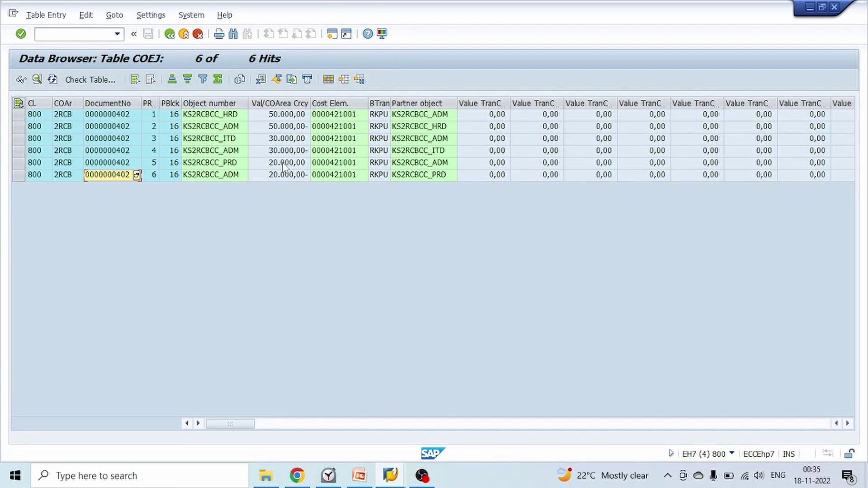
click(277, 116)
click(290, 128)
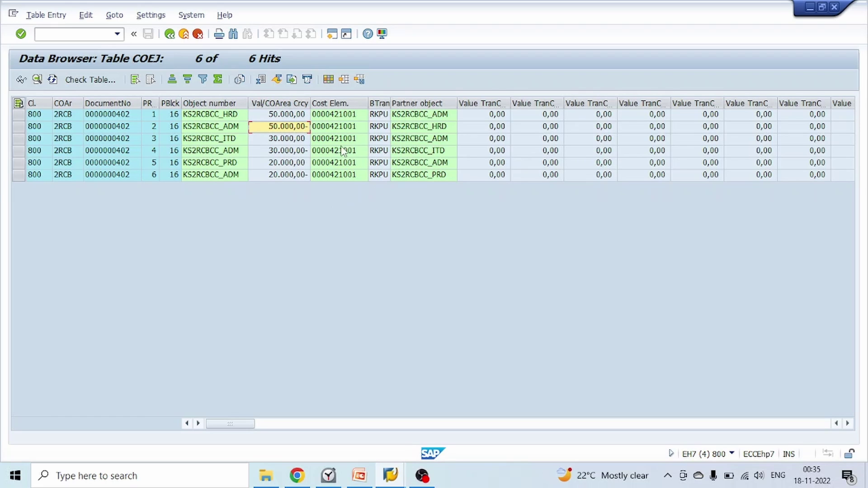
Highlight the Cost Element and Business Transaction columns of the document 402 entries to examine them together
click(342, 105)
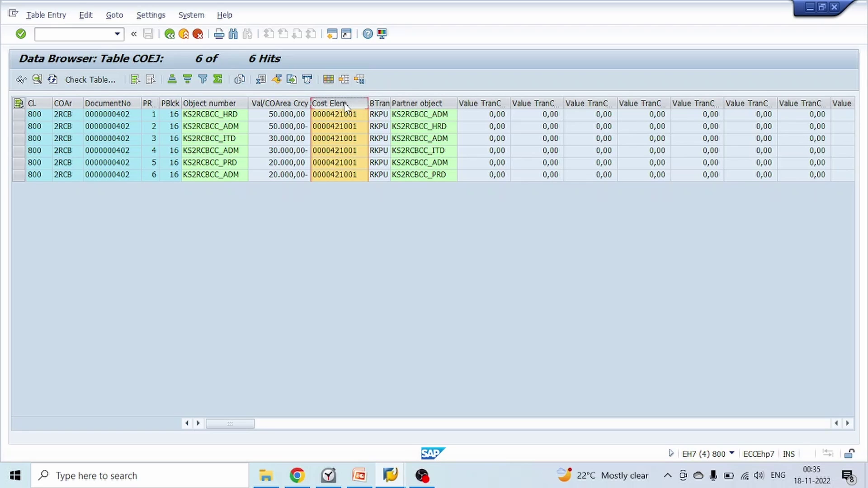
ctrl+click(381, 103)
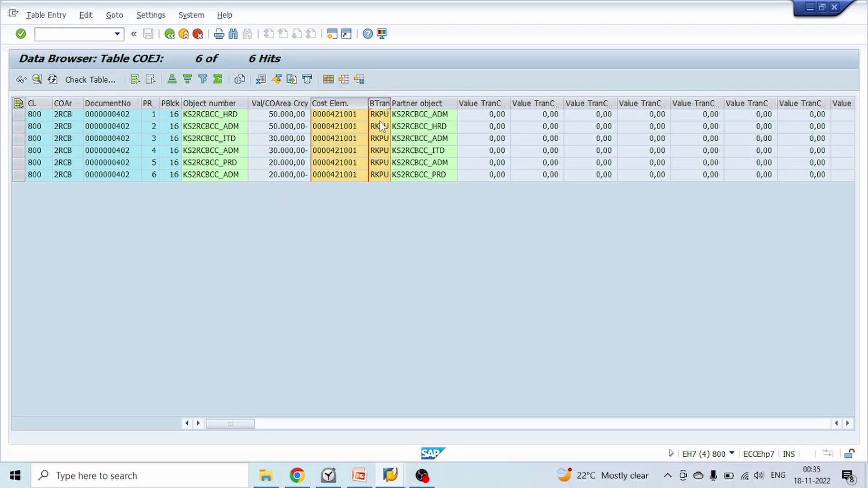
click(353, 118)
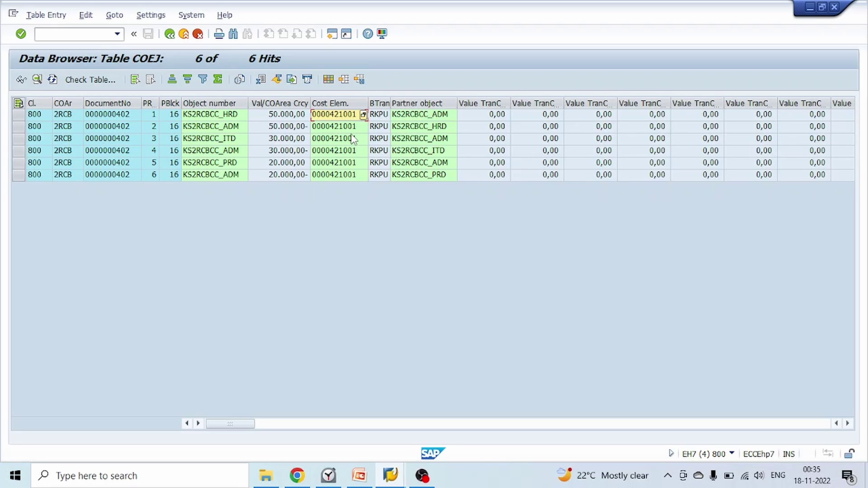
Compare the object number, value and partner object of posting rows 2 and 1 for document 402
click(223, 129)
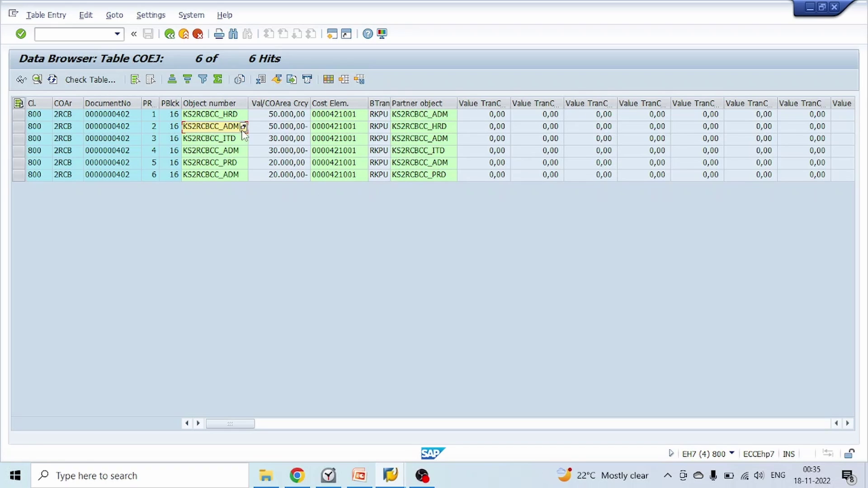
key(Tab)
click(423, 129)
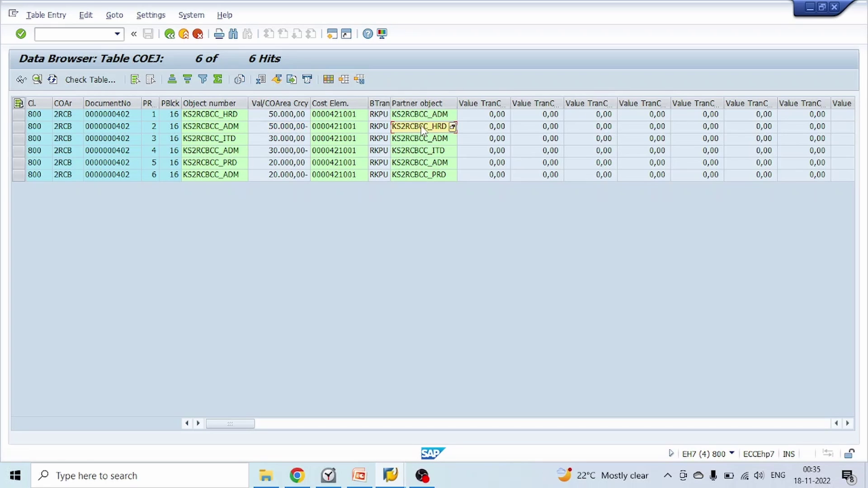
click(293, 115)
click(227, 119)
click(427, 118)
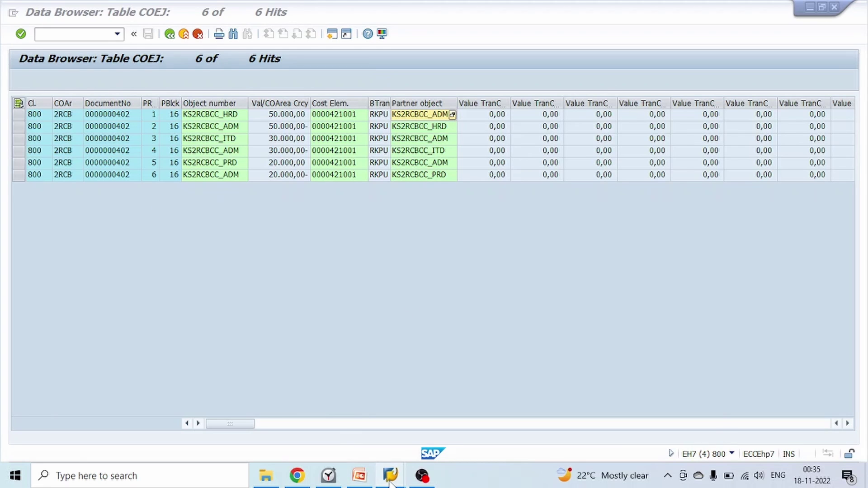
Exit the plan line items for cost element 421001 and return to the actual/plan/variance report for CC_ADM
mouse_move(390, 477)
click(257, 438)
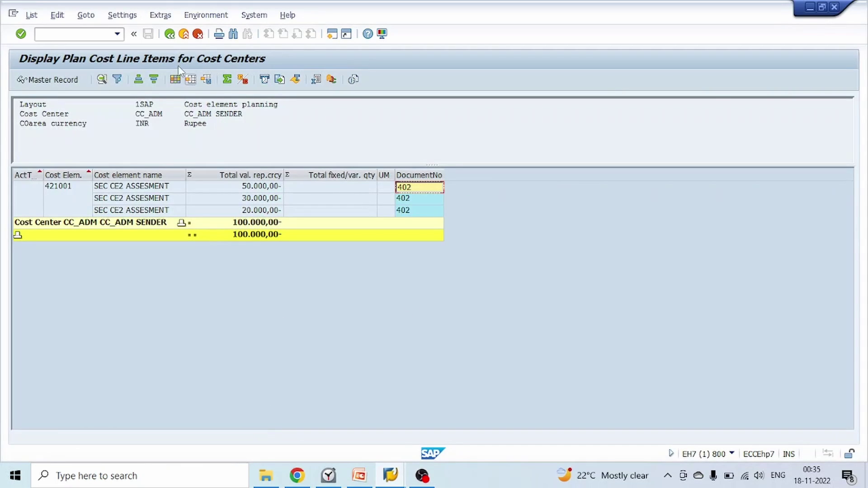
click(170, 34)
click(159, 229)
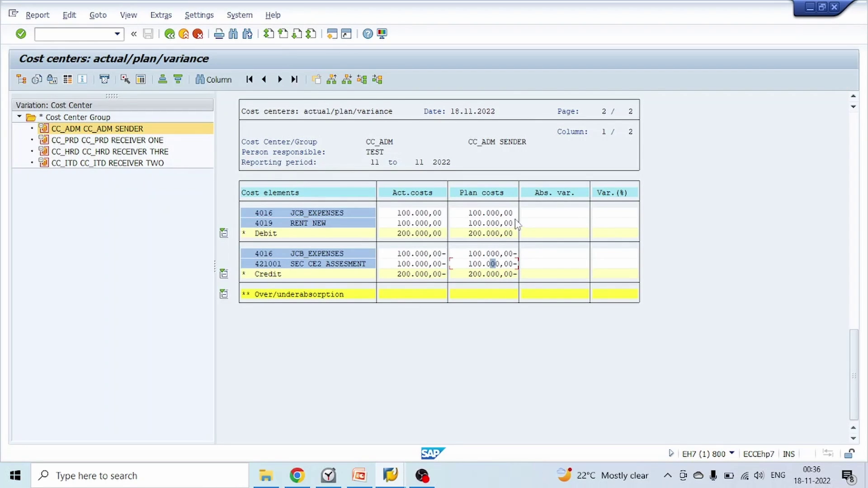
Review the plan and actual cost amounts of CC_ADM's debit and credit cost elements in the variance report
click(493, 274)
click(501, 265)
click(497, 215)
click(510, 254)
click(506, 264)
click(422, 213)
click(419, 224)
click(424, 213)
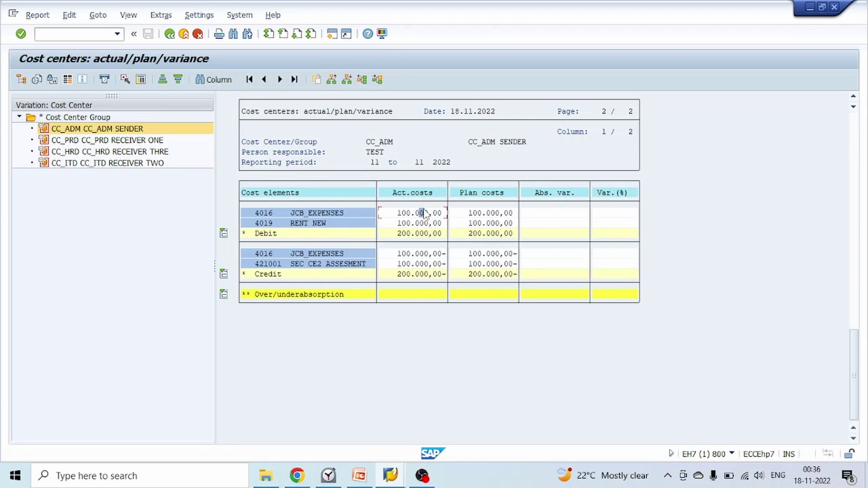
click(426, 264)
Revisit the COSP and COEJ table entries, ending on the Planned data Tables and Transactions slide in PowerPoint
mouse_move(390, 476)
click(348, 420)
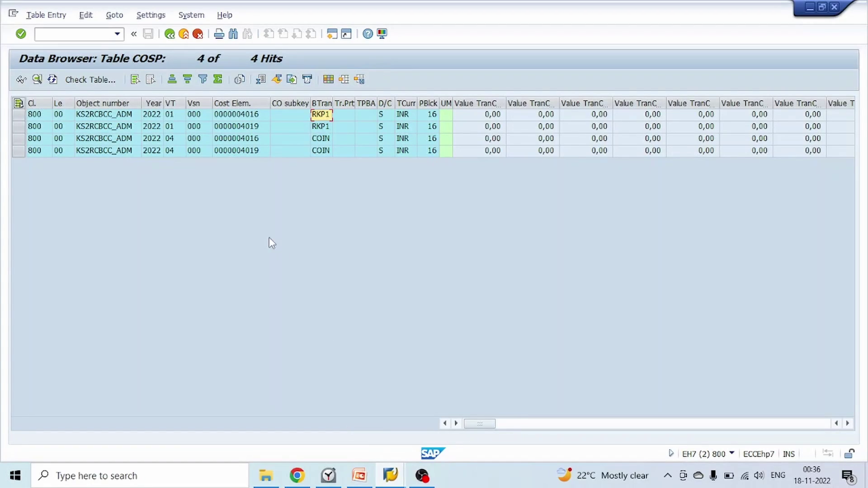
click(390, 475)
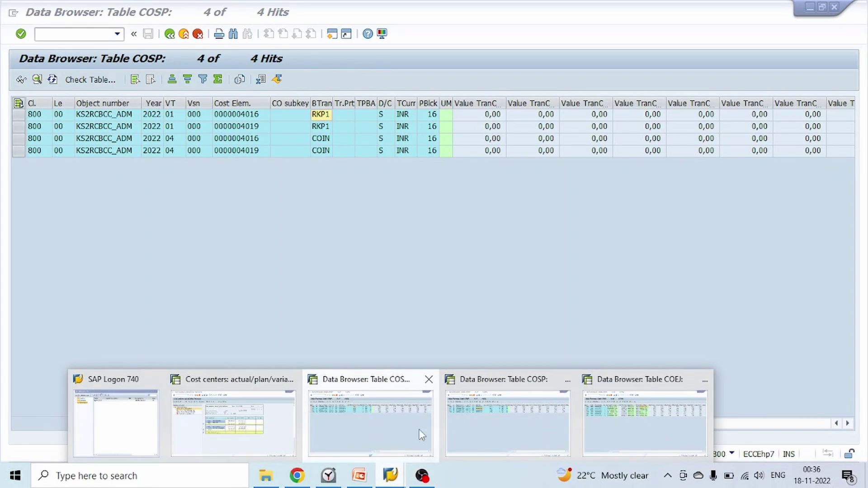
click(394, 421)
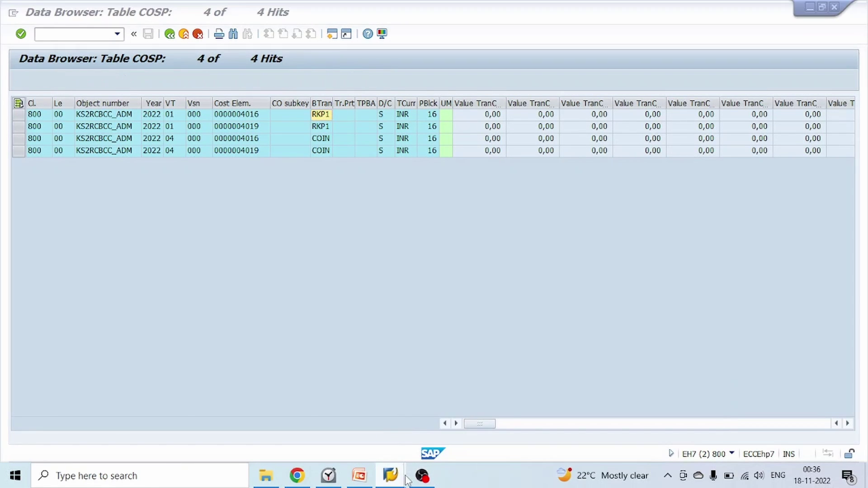
click(233, 126)
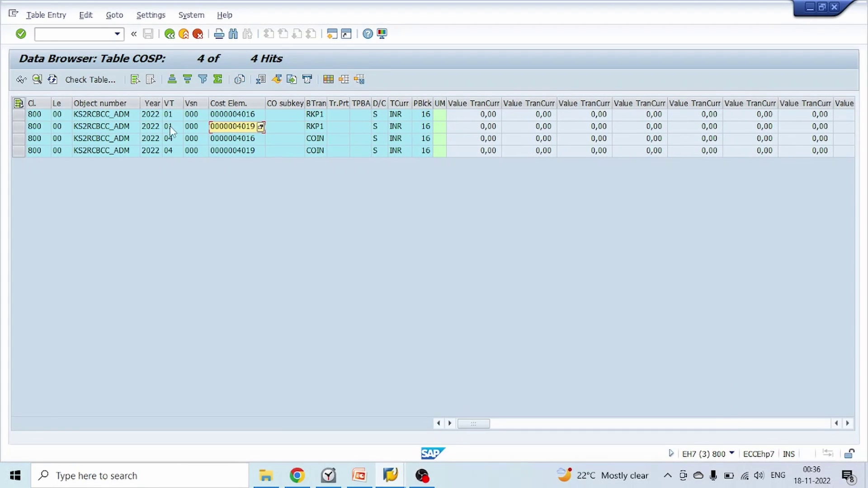
click(396, 482)
click(610, 418)
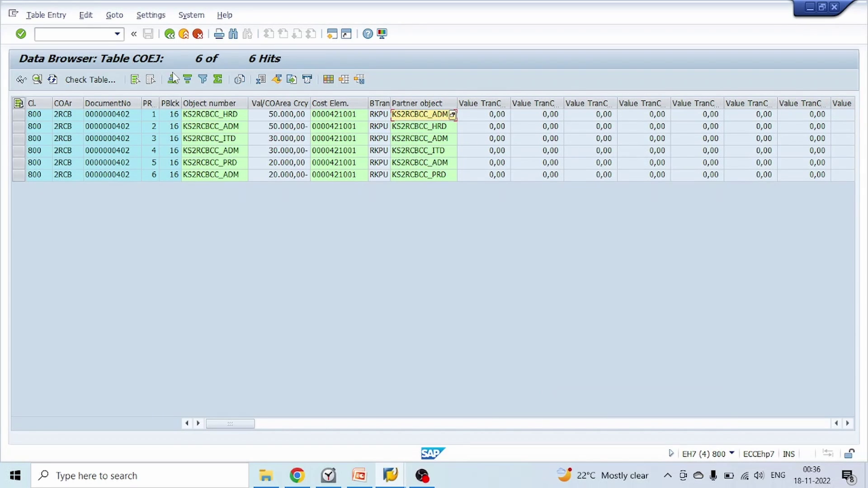
click(361, 477)
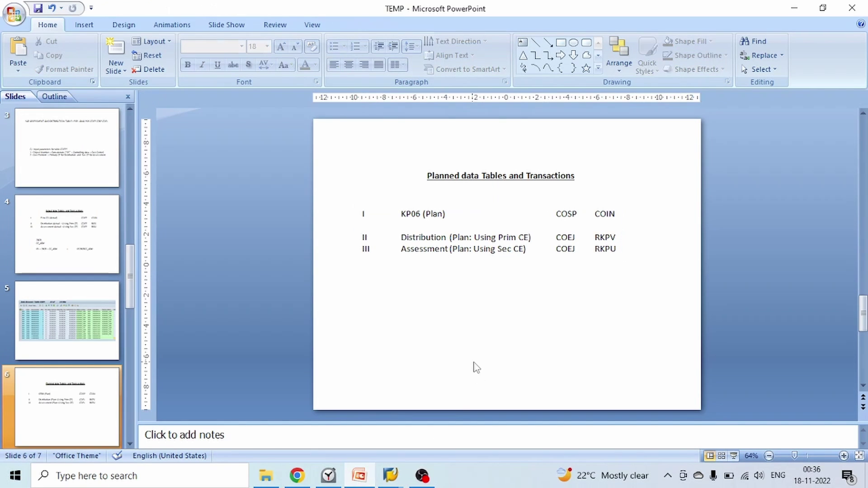